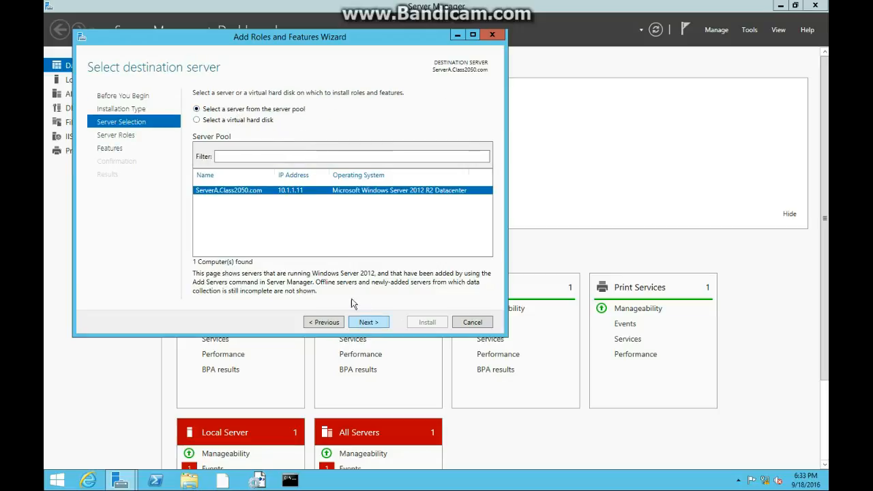
For the selected server, choose the DFS Namespaces role service under File and iSCSI Services and add its required management tools.
click(372, 324)
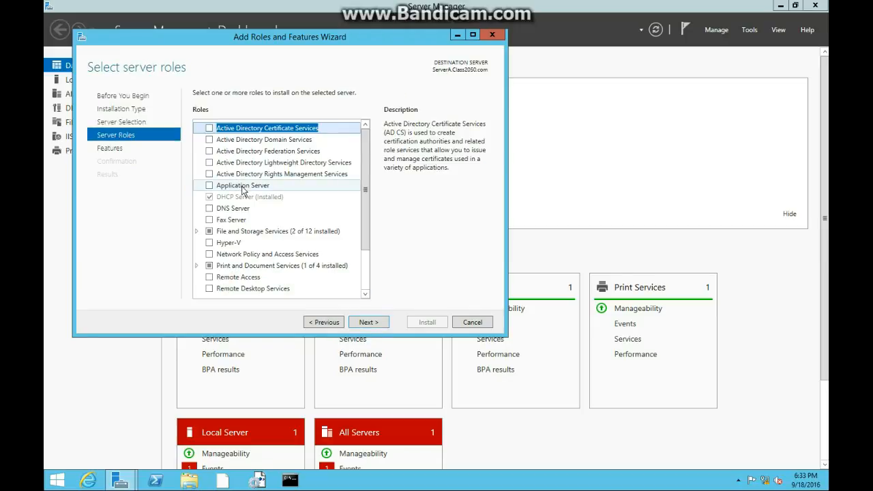
scroll(242, 188, down, 1)
double_click(251, 205)
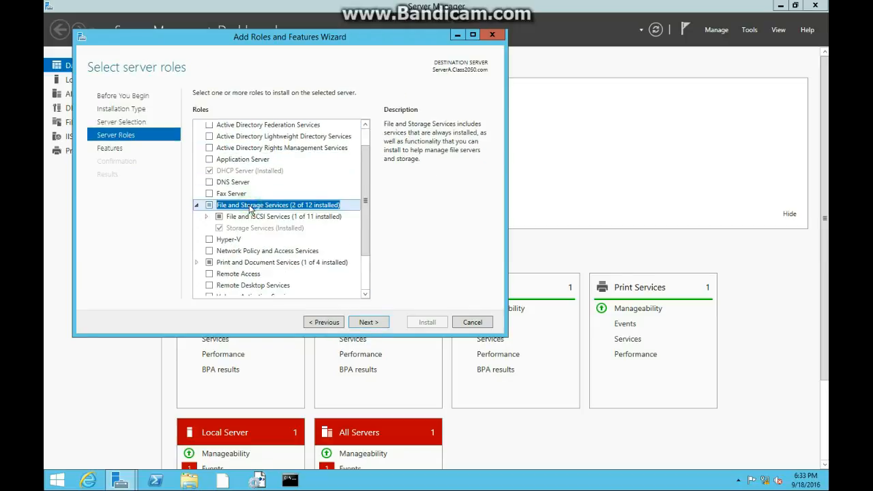
click(206, 217)
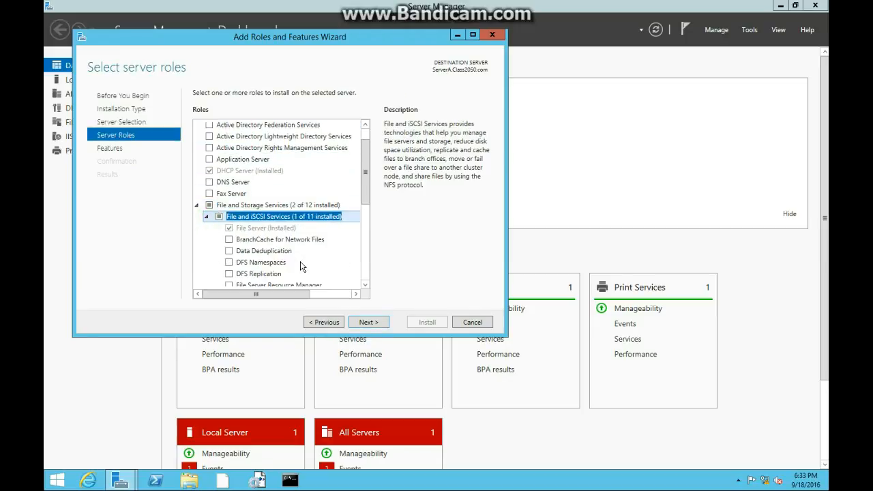
scroll(301, 265, down, 2)
click(229, 211)
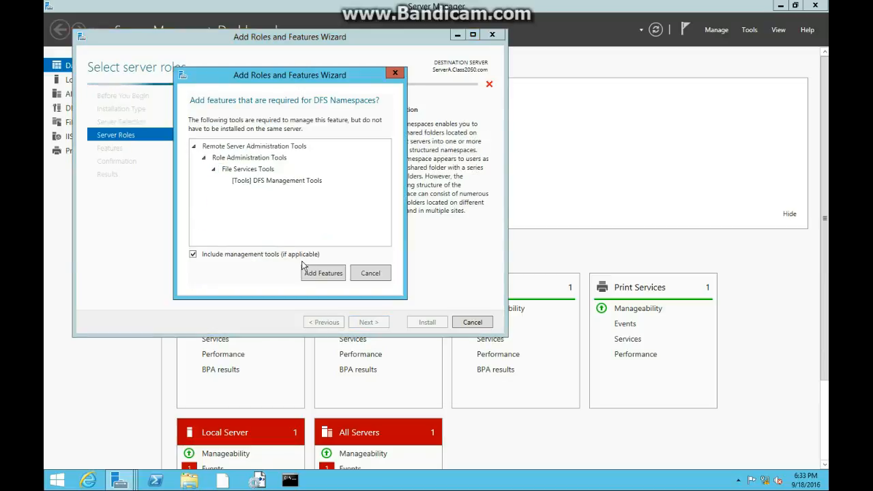
click(314, 274)
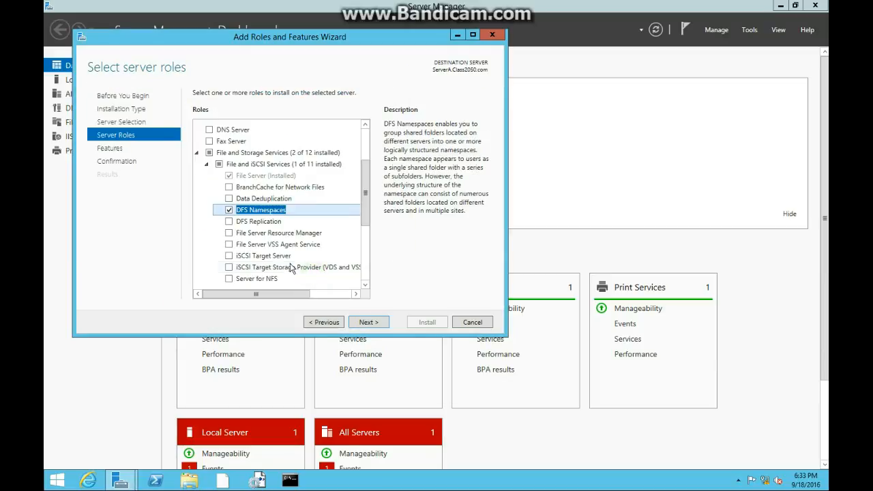
Add the DFS Replication role service and proceed to the installation confirmation without selecting additional features.
click(230, 222)
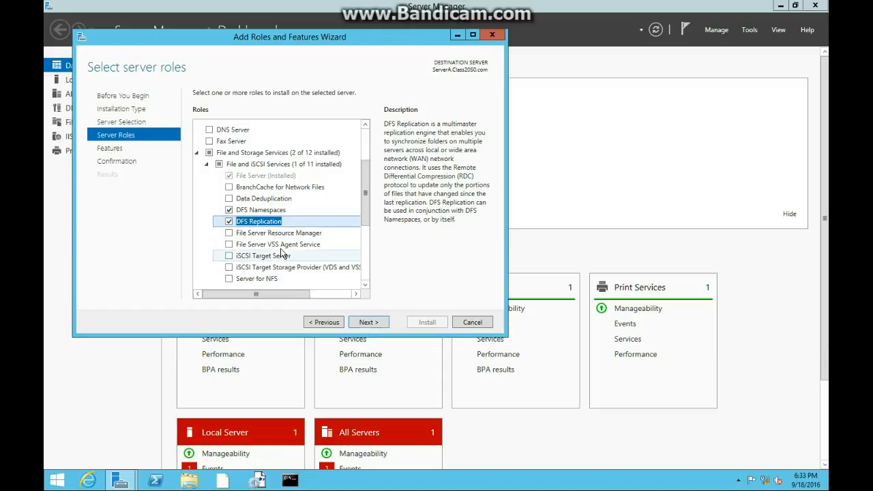
scroll(276, 269, down, 1)
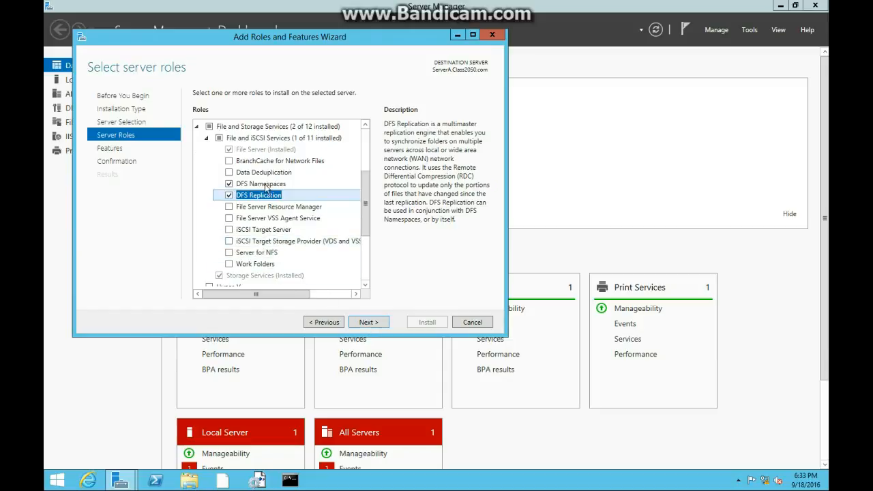
click(374, 323)
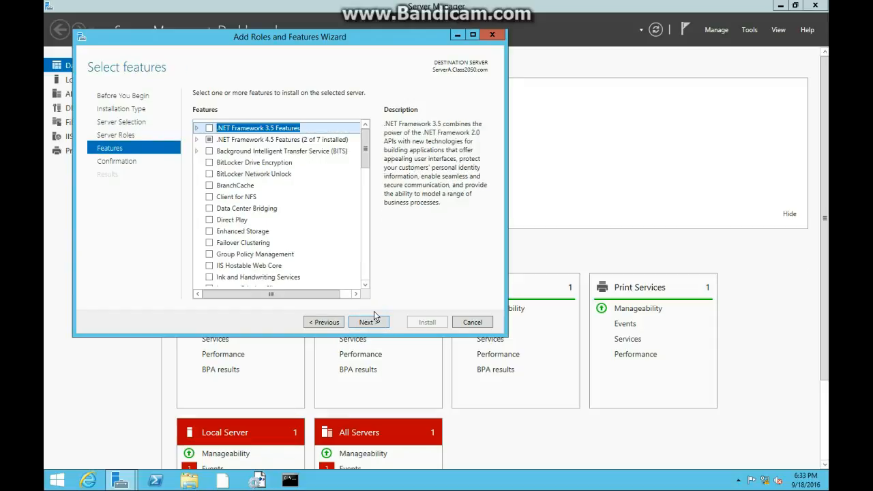
click(372, 325)
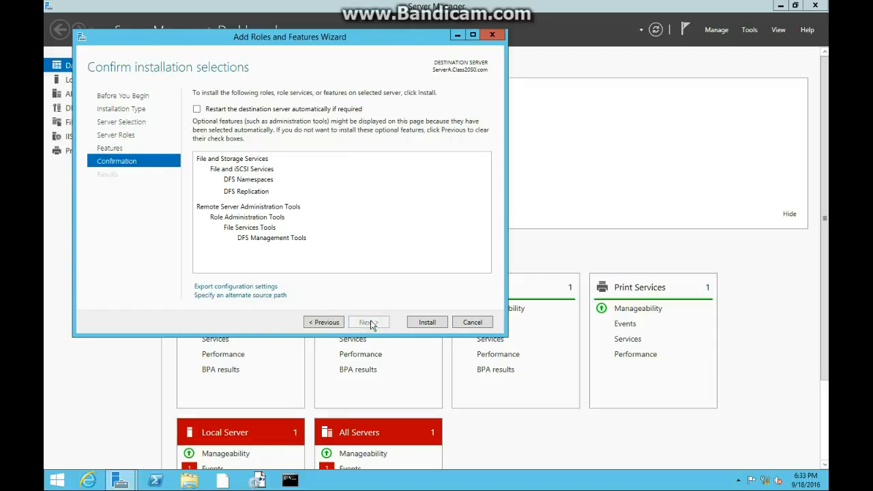
Allow the destination server to restart automatically if required, install the selected DFS role services, and close the wizard.
click(271, 111)
click(477, 277)
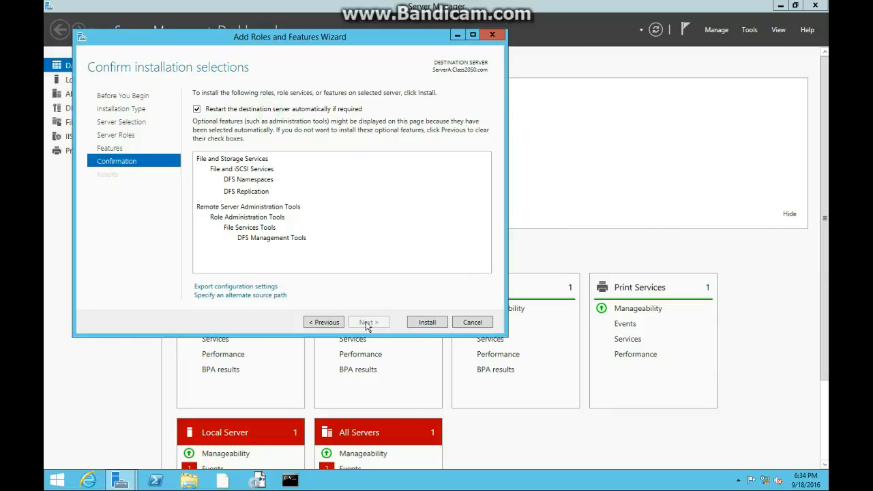
click(440, 322)
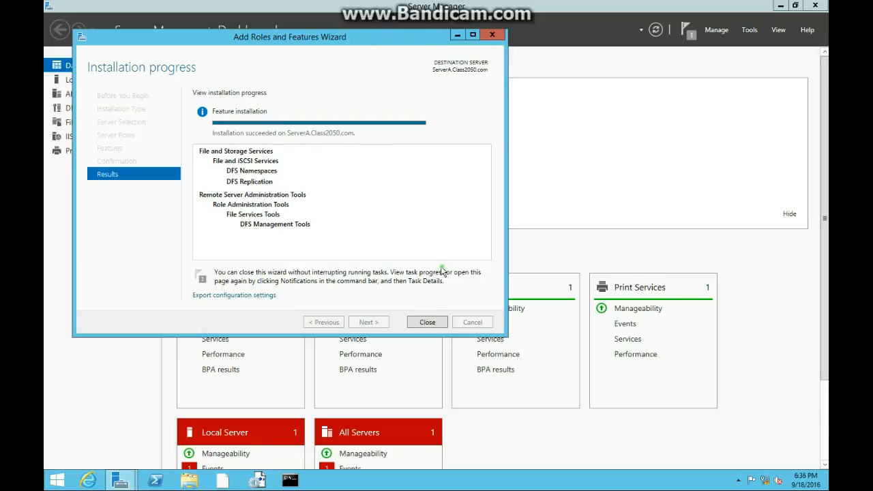
click(427, 322)
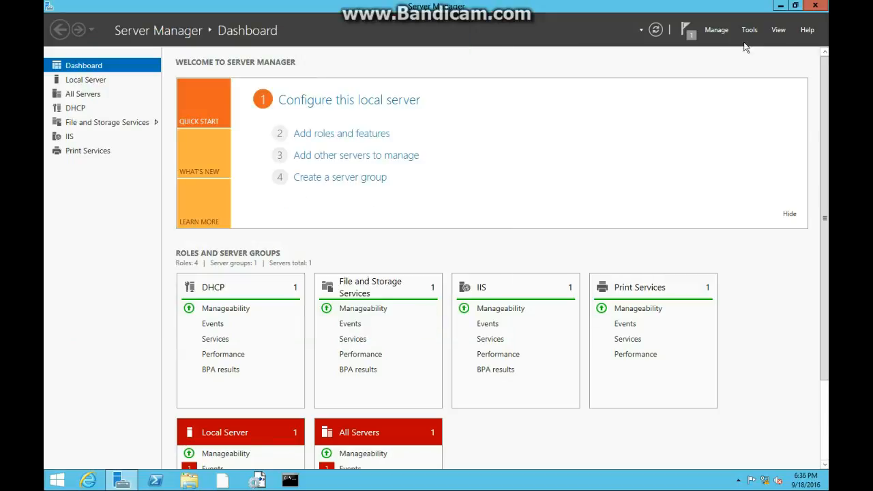
Minimize Server Manager and open Local Disk (C:) in File Explorer.
click(781, 5)
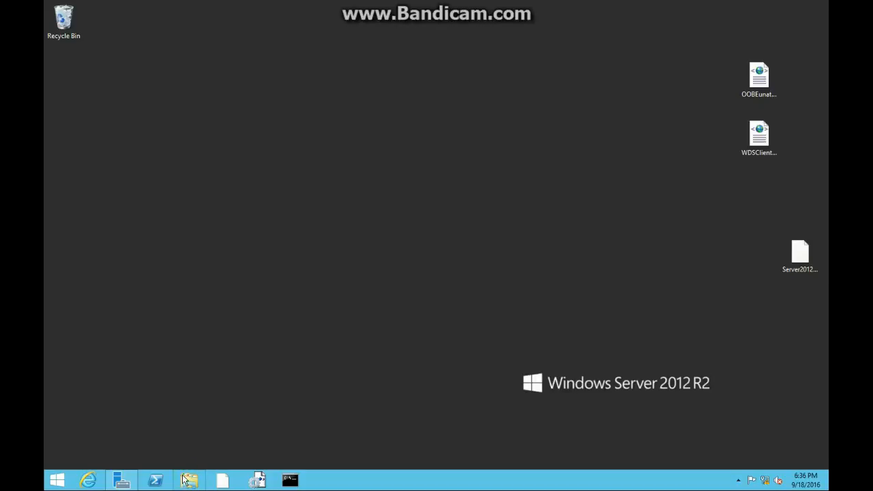
key(super+e)
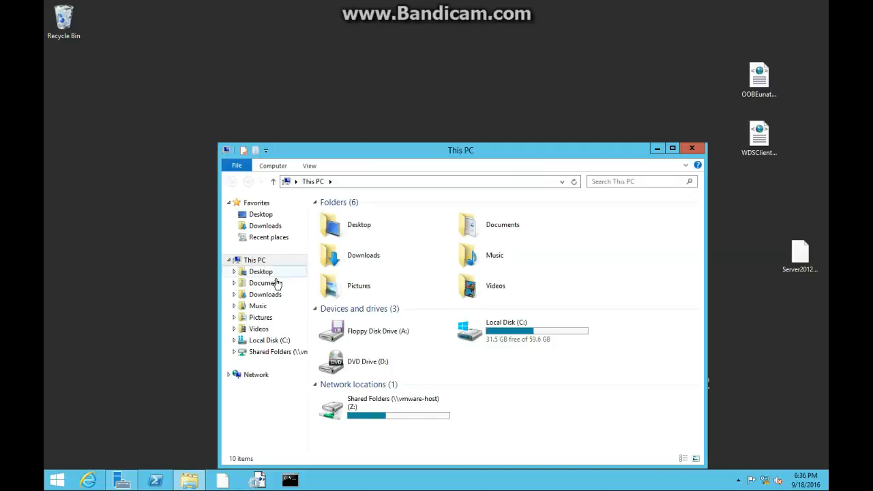
click(496, 335)
double_click(496, 334)
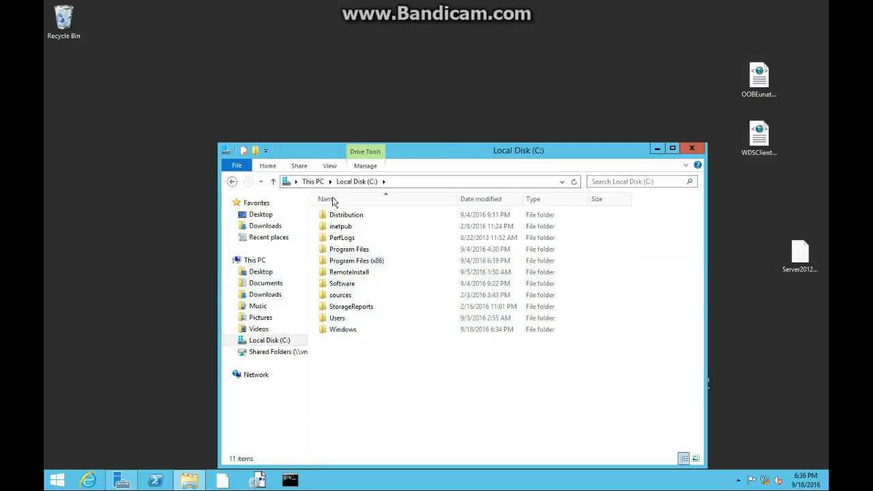
click(273, 167)
click(448, 192)
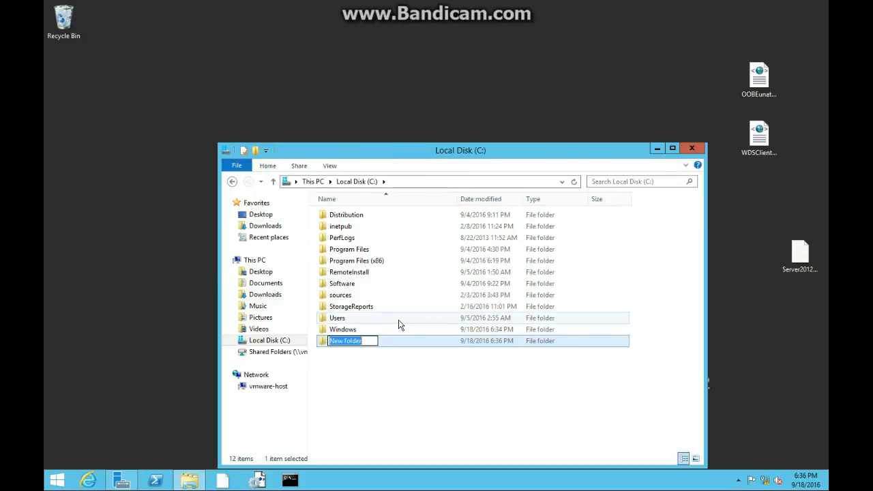
key(BackSpace)
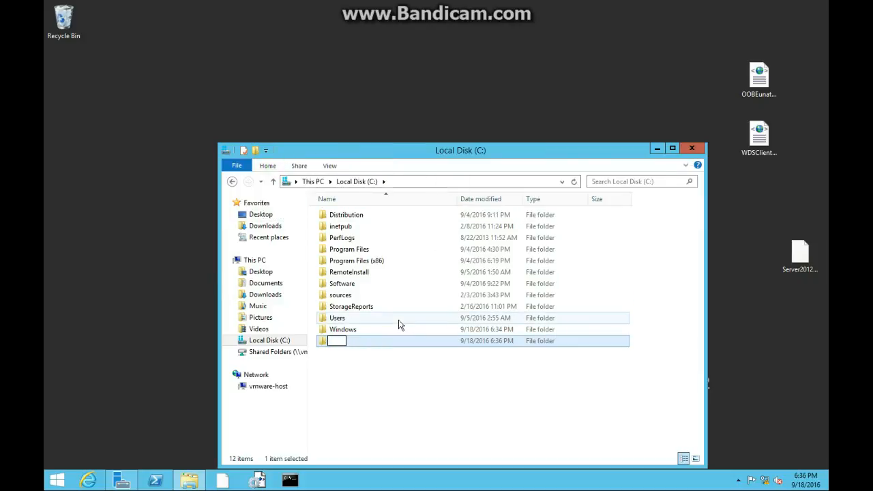
text(Team1)
key(Return)
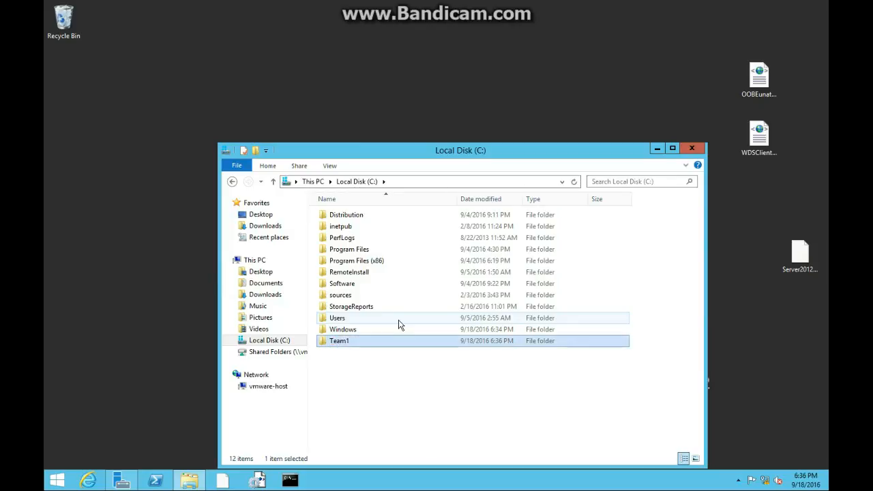
right_click(355, 346)
click(386, 309)
Create a folder named Projects in the root of Local Disk (C:).
right_click(382, 348)
mouse_move(417, 327)
click(503, 322)
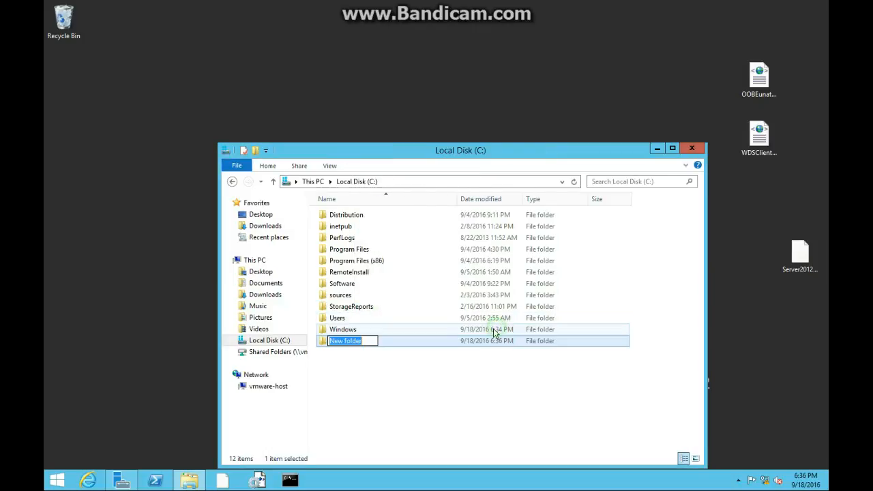
text(Projects)
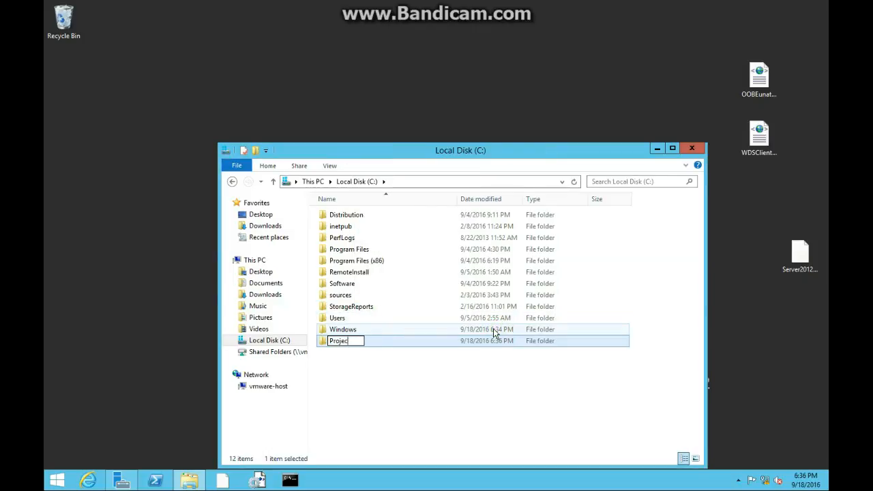
key(Return)
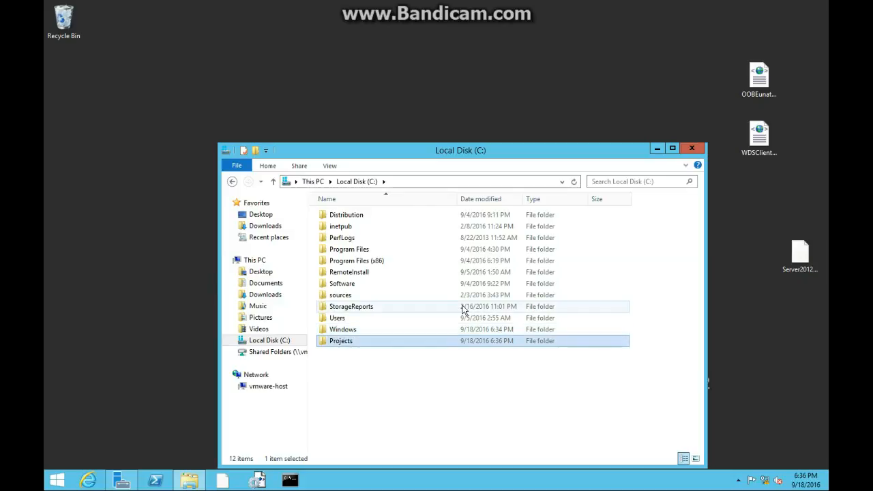
Open the Projects folder and create a subfolder named Team1 in it.
double_click(358, 347)
right_click(389, 260)
click(439, 377)
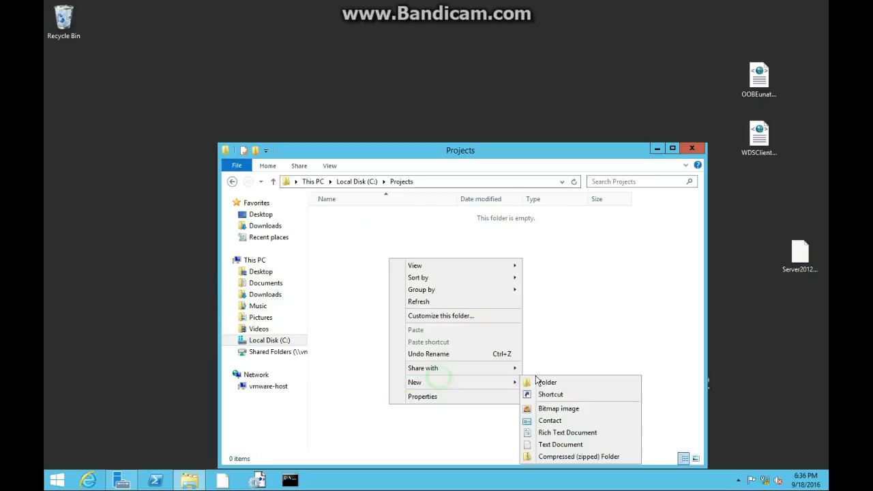
click(546, 382)
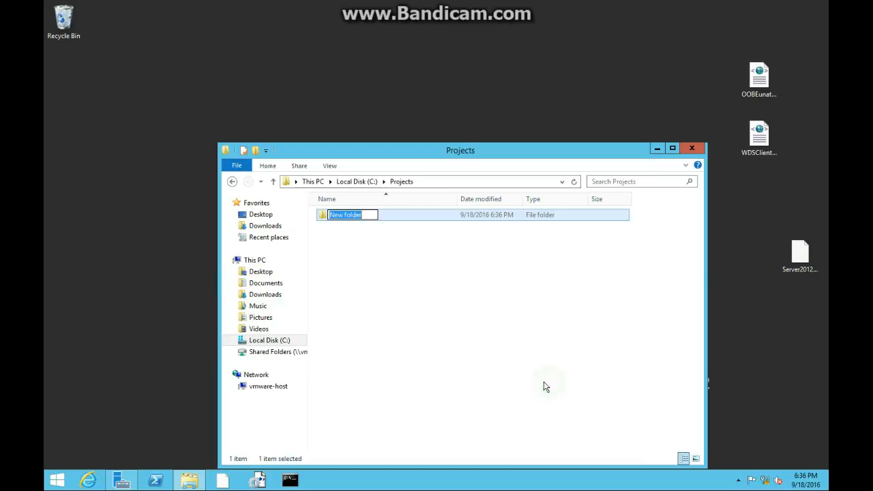
text(Team)
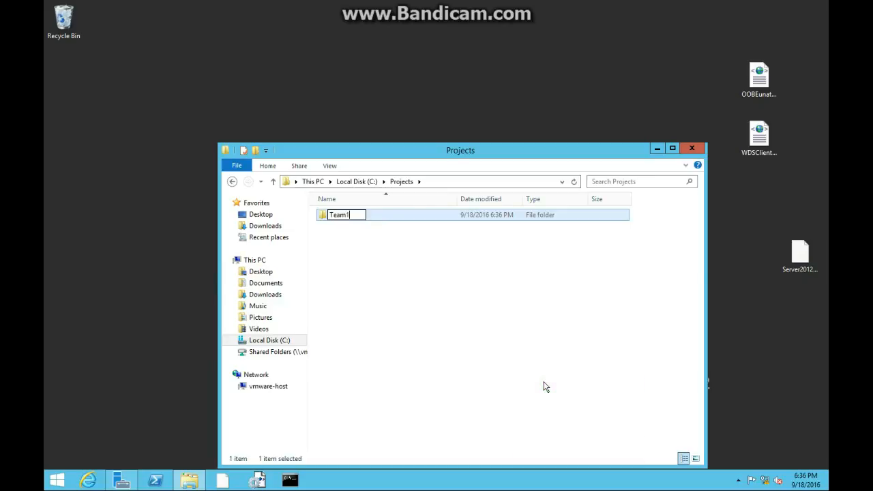
text(1)
Create a second subfolder named Team2 inside the Projects folder.
right_click(453, 274)
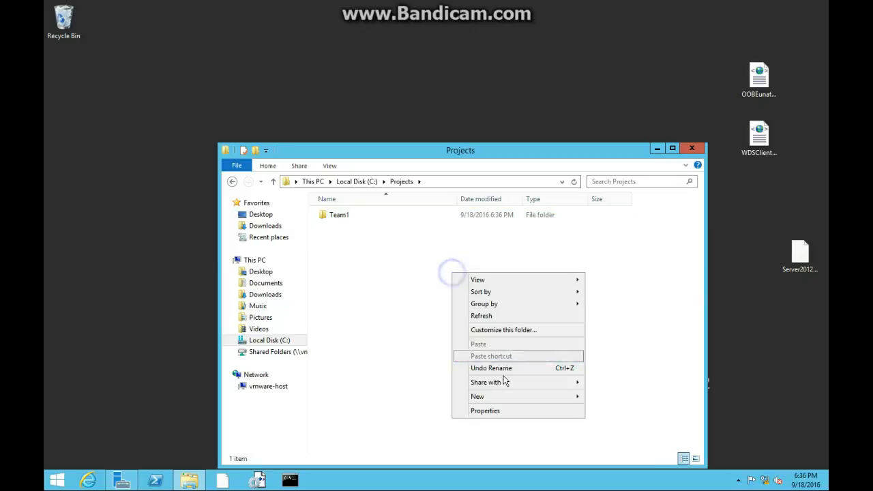
mouse_move(500, 397)
click(595, 397)
text(Te)
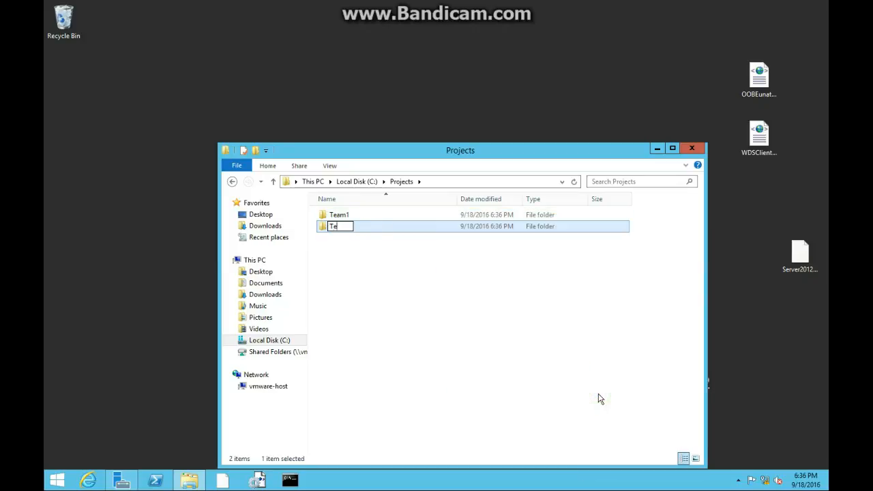
text(am2)
key(Return)
Open the Team1 folder and create a text document named Team1ProjectFile in it.
right_click(369, 216)
double_click(370, 217)
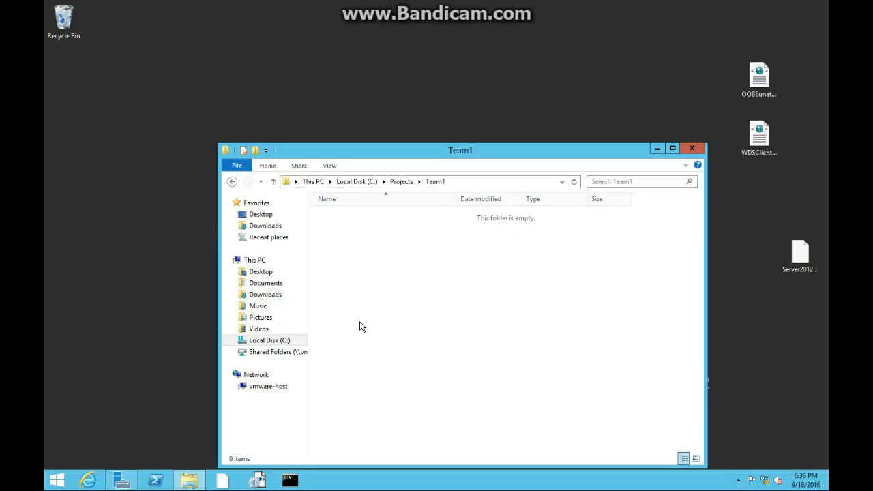
right_click(378, 316)
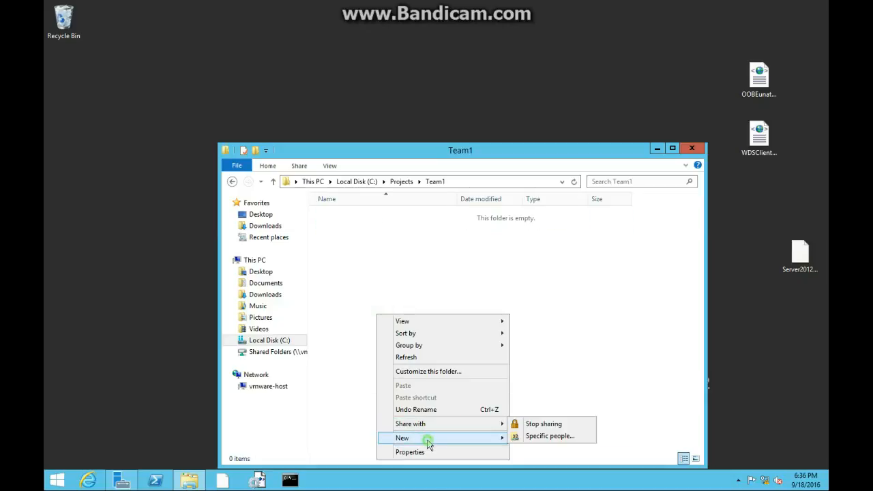
mouse_move(429, 439)
click(559, 429)
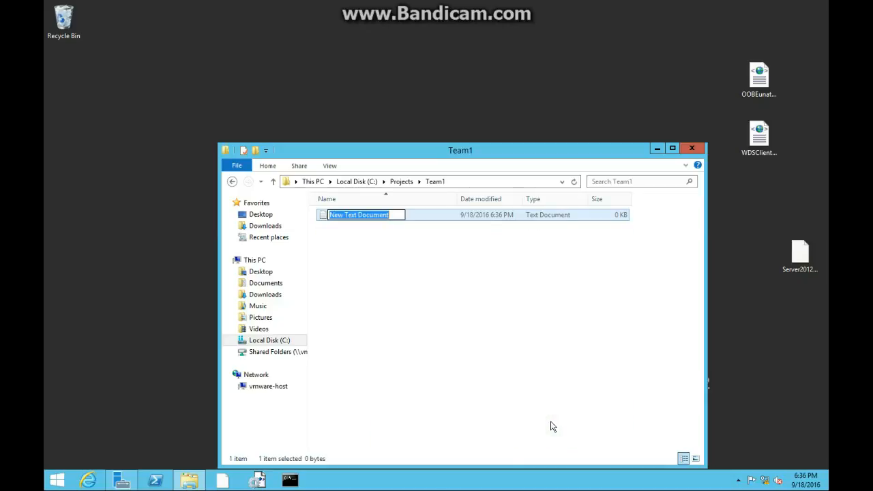
key(BackSpace)
text(Team1ProjectFil)
key(Return)
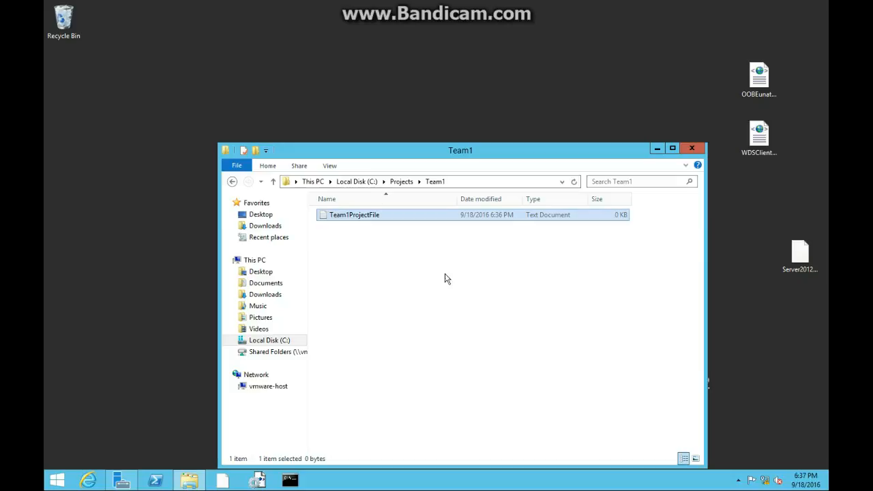
Go to the Team2 folder within Projects and create a text document named Team2ProjectFile in it.
click(406, 183)
double_click(389, 227)
right_click(374, 263)
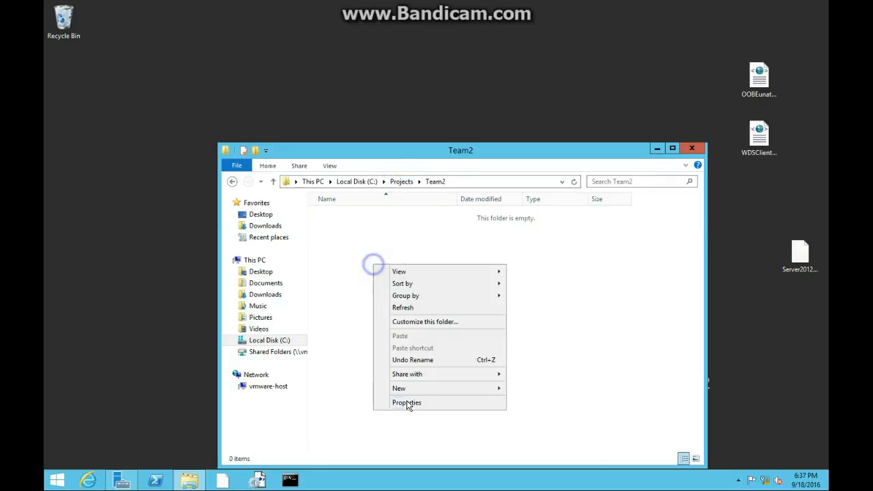
mouse_move(405, 391)
click(538, 451)
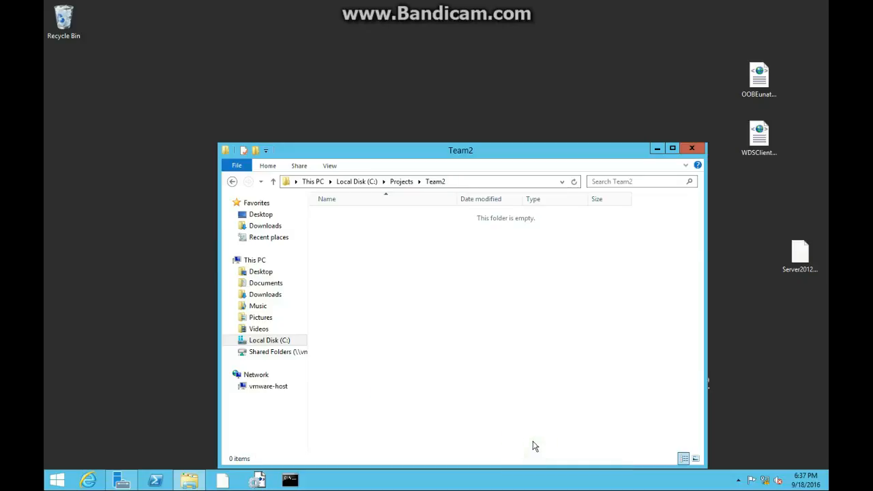
text(Team2ProjectFile)
key(Return)
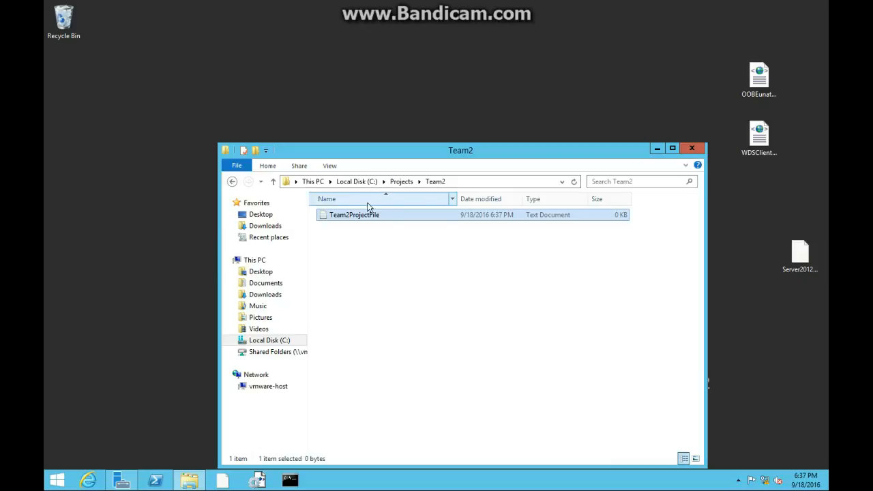
Return to the Projects folder and open the advanced sharing settings of the Team1 folder.
click(402, 181)
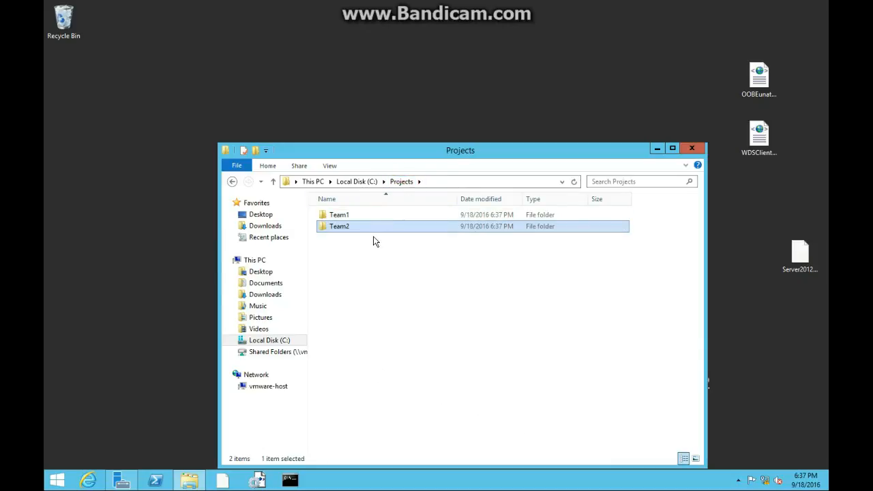
click(345, 217)
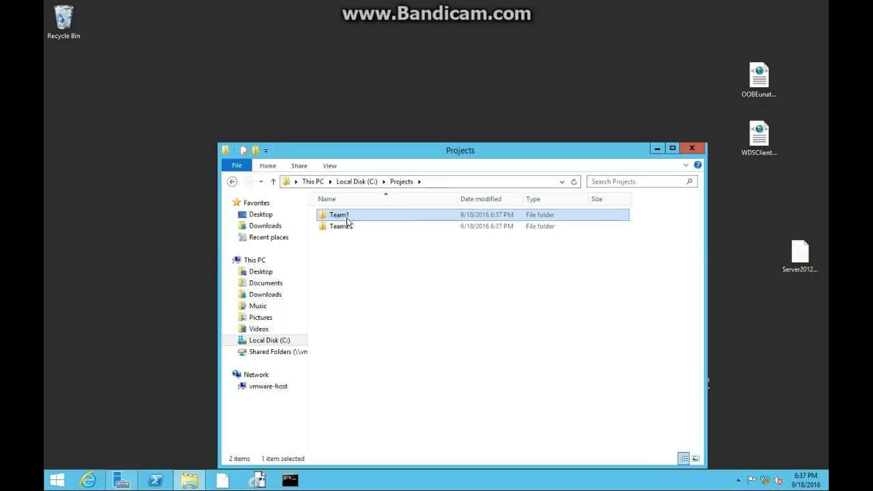
right_click(346, 217)
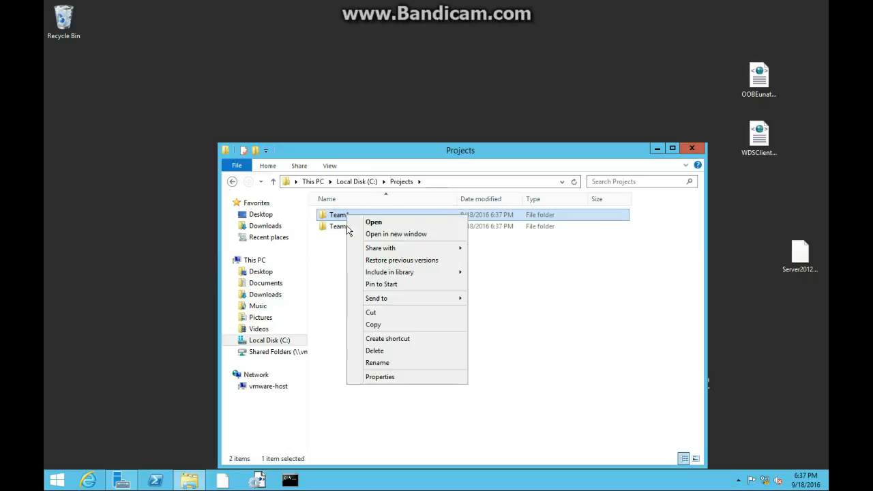
click(392, 376)
click(395, 228)
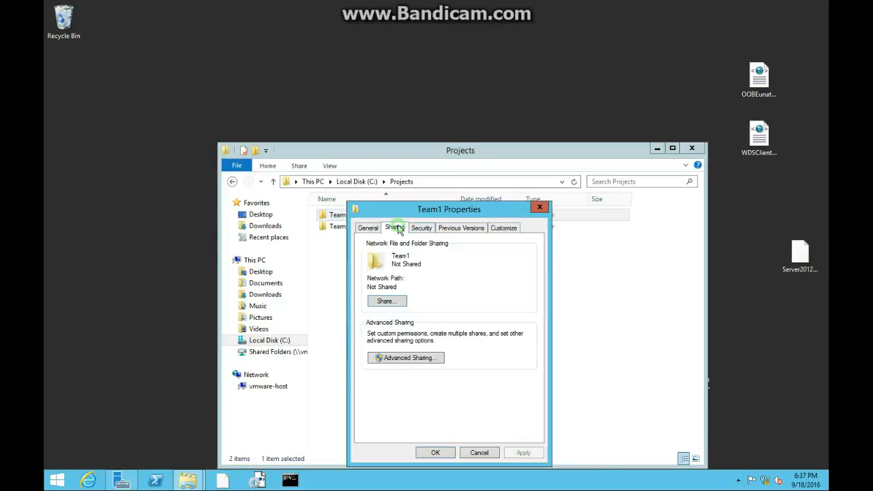
click(414, 357)
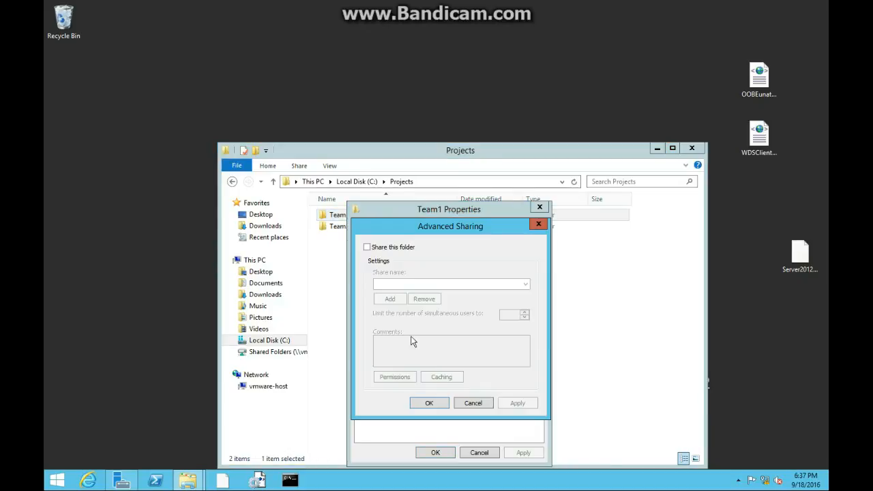
Share the Team1 folder under the share name Team1Project, apply it and close the folder's properties.
click(391, 248)
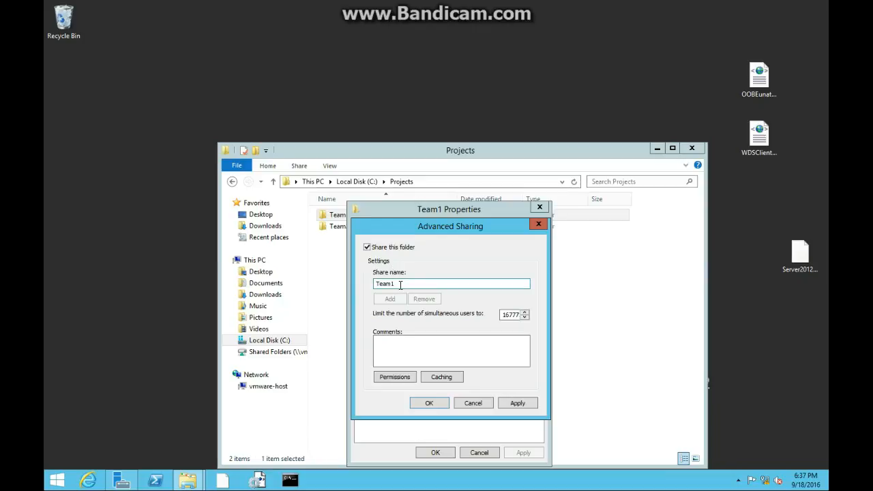
double_click(407, 284)
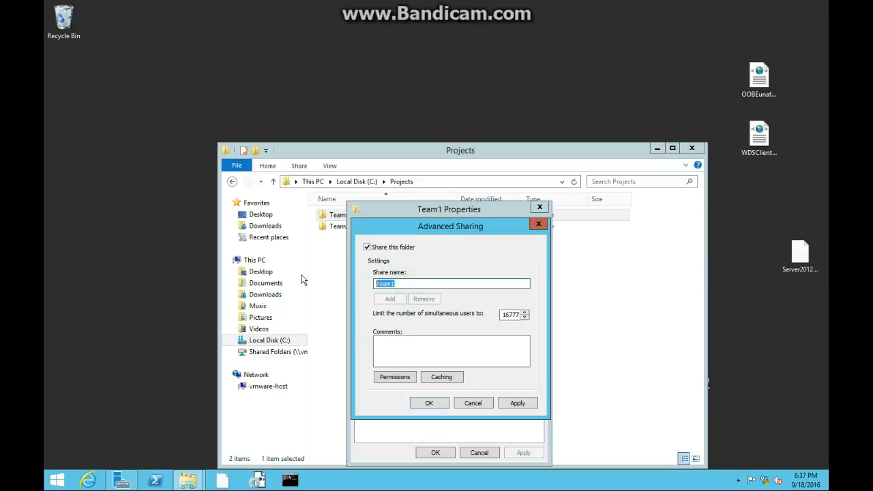
click(399, 285)
text(Project)
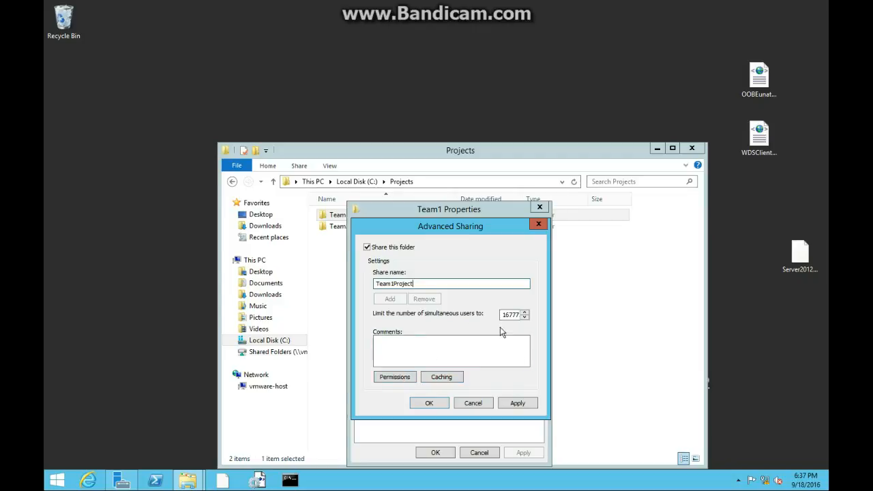
click(519, 403)
click(428, 402)
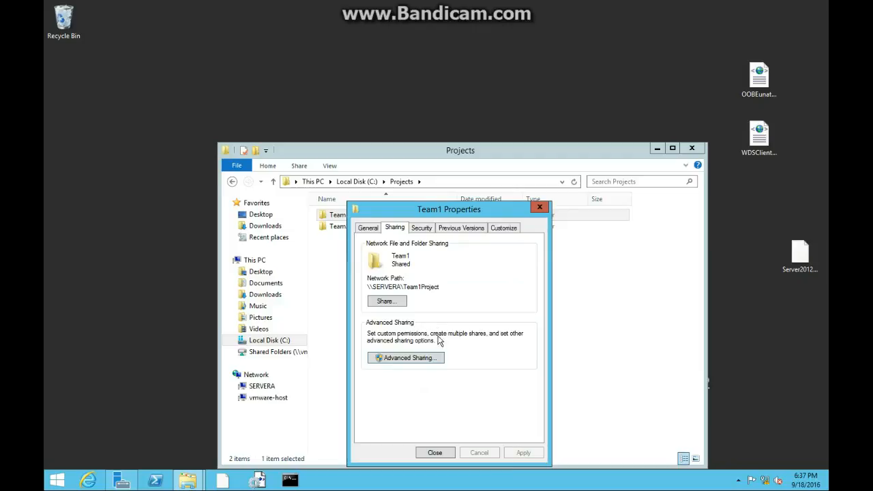
click(446, 453)
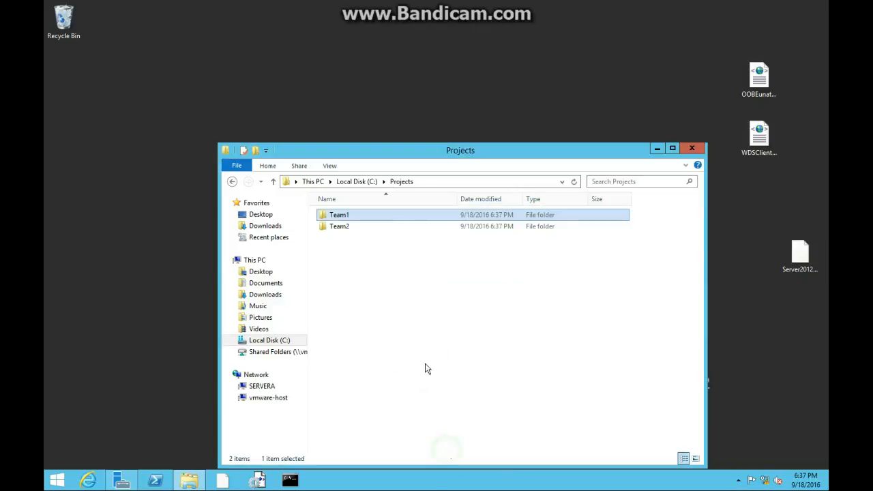
Share the Team2 folder through advanced sharing under the share name Team2Project and close its properties.
click(346, 227)
right_click(346, 227)
click(401, 385)
click(393, 229)
click(392, 360)
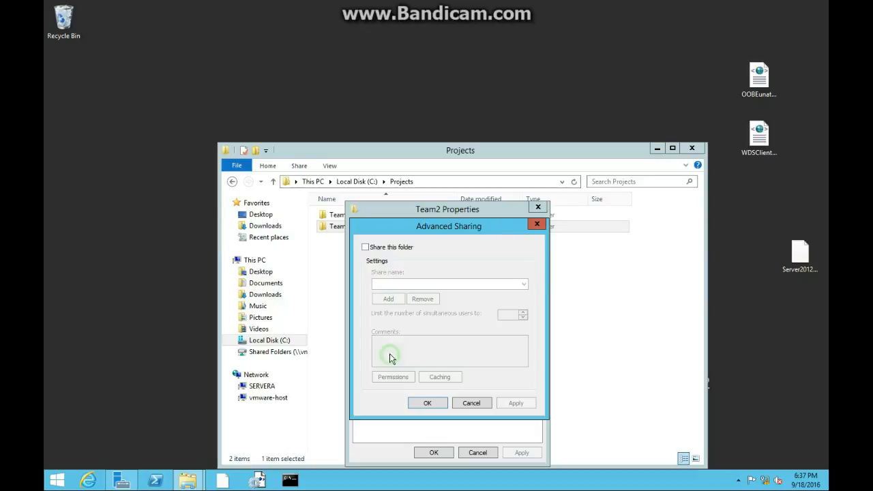
click(375, 248)
click(408, 283)
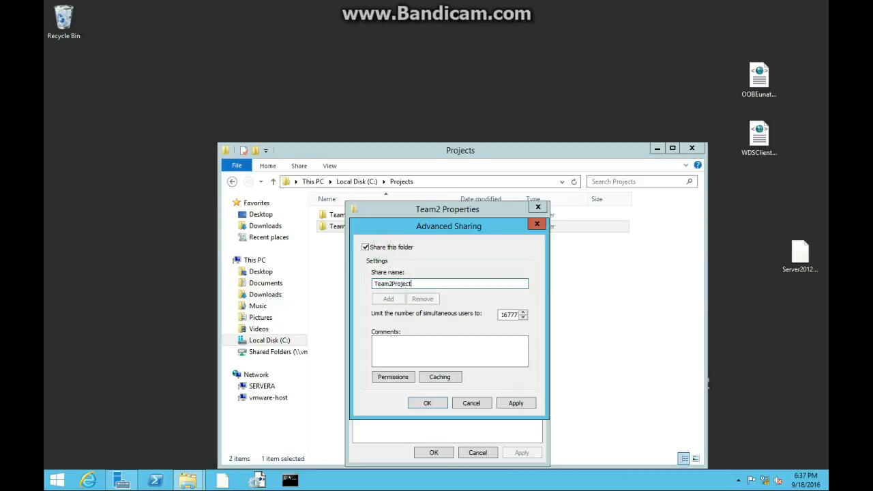
click(515, 404)
click(423, 403)
click(430, 452)
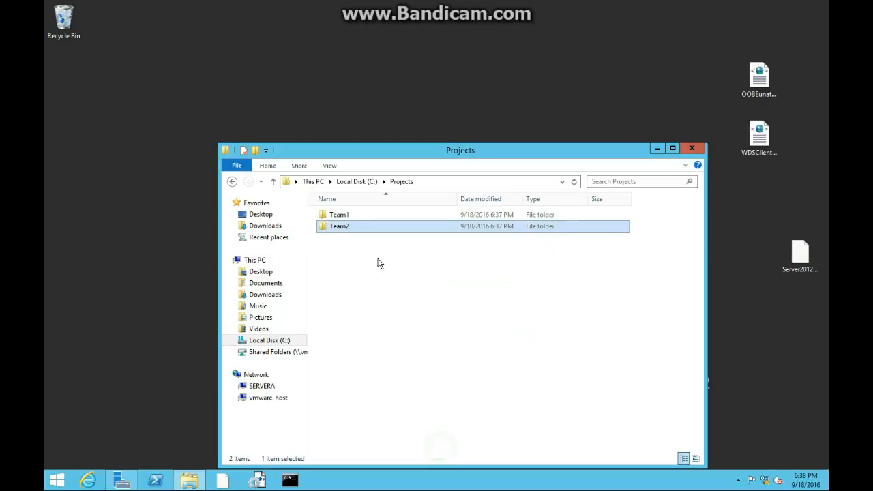
Check the network path in the Team1 folder's sharing properties and close them without changes.
click(341, 215)
right_click(347, 214)
click(396, 374)
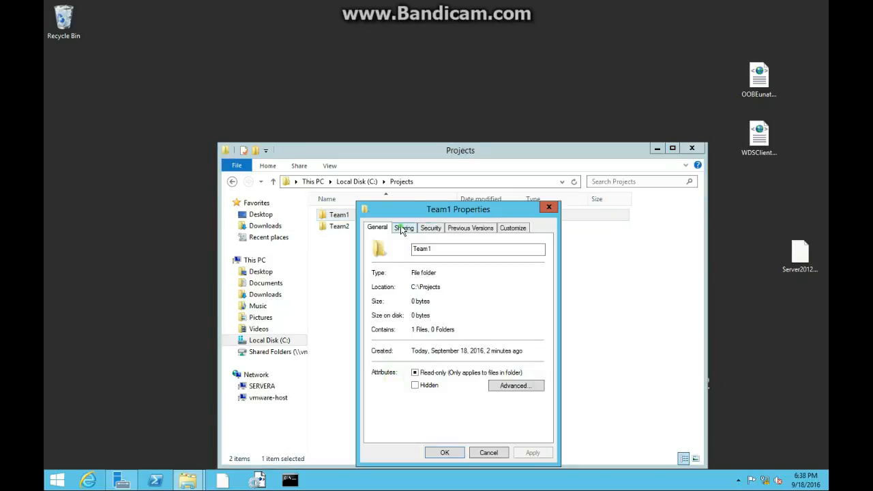
click(403, 229)
double_click(438, 288)
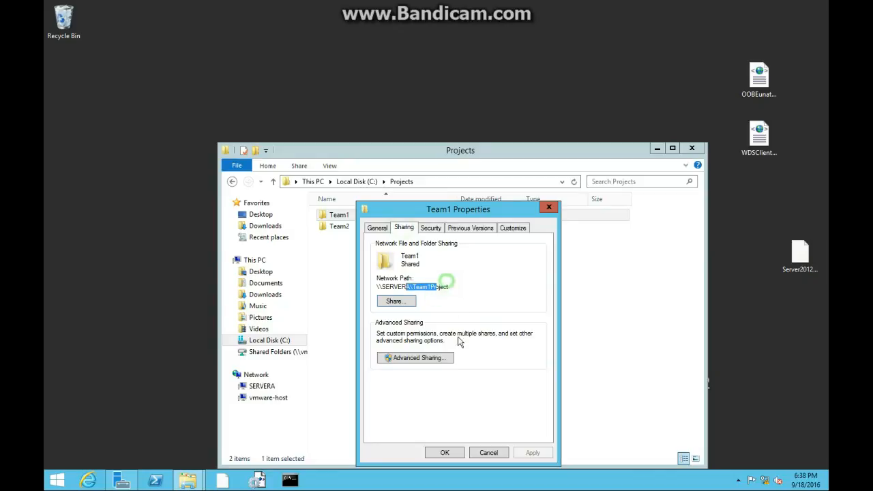
click(479, 454)
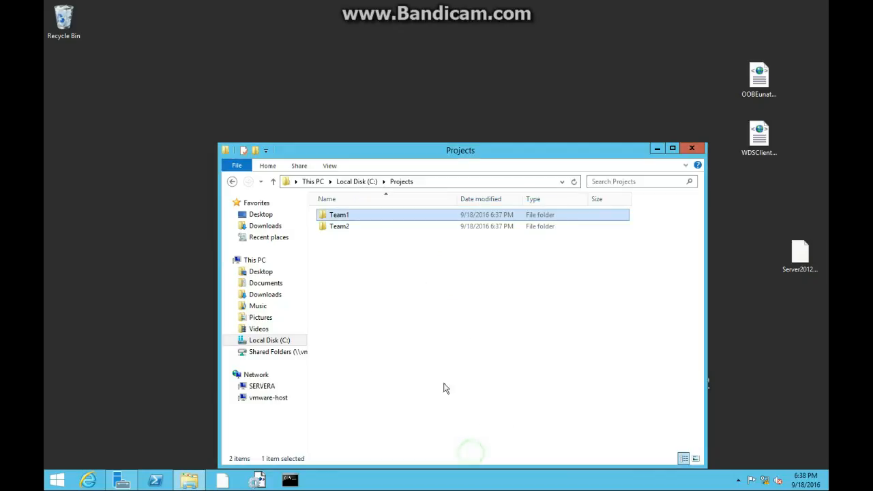
Open Team1ProjectFile in the Team1 folder, enter the text "This is the team 1 Project File" and save it on closing.
double_click(360, 219)
double_click(359, 216)
click(322, 169)
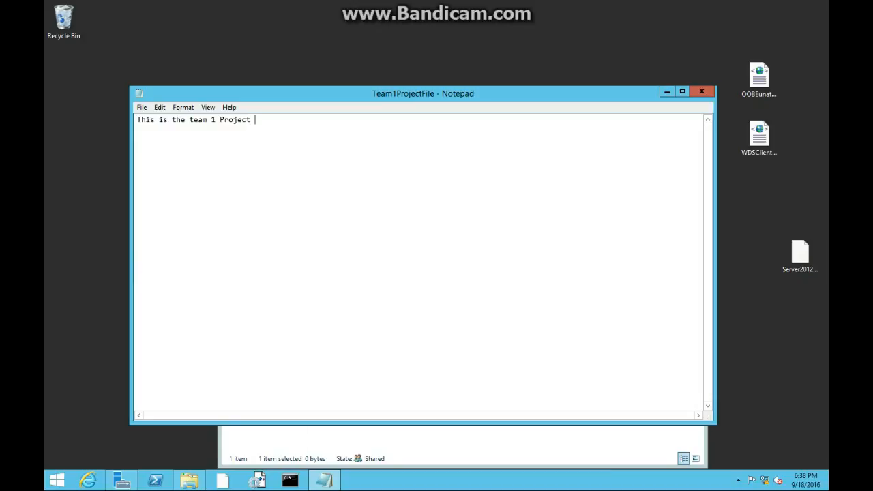
click(701, 91)
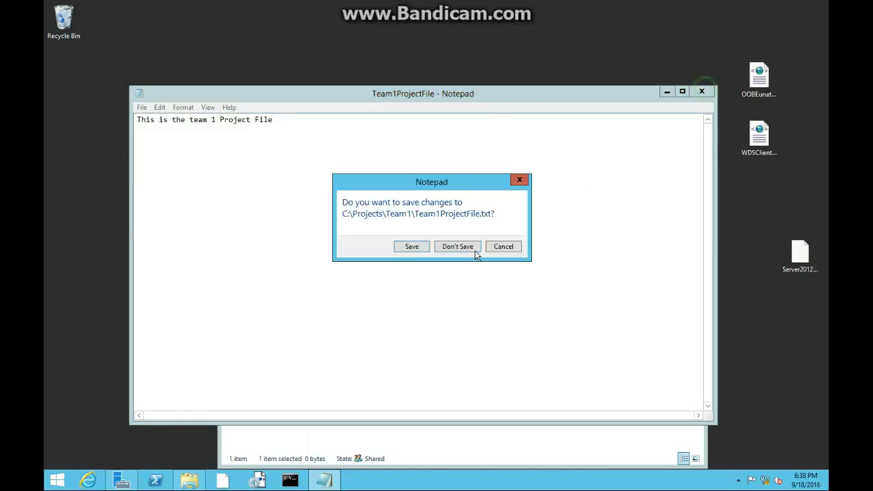
click(413, 248)
Open Team2ProjectFile in the Team2 folder, enter the text "This is the team 1 Project File", save and close it.
click(419, 182)
click(401, 182)
double_click(378, 229)
double_click(358, 217)
click(354, 219)
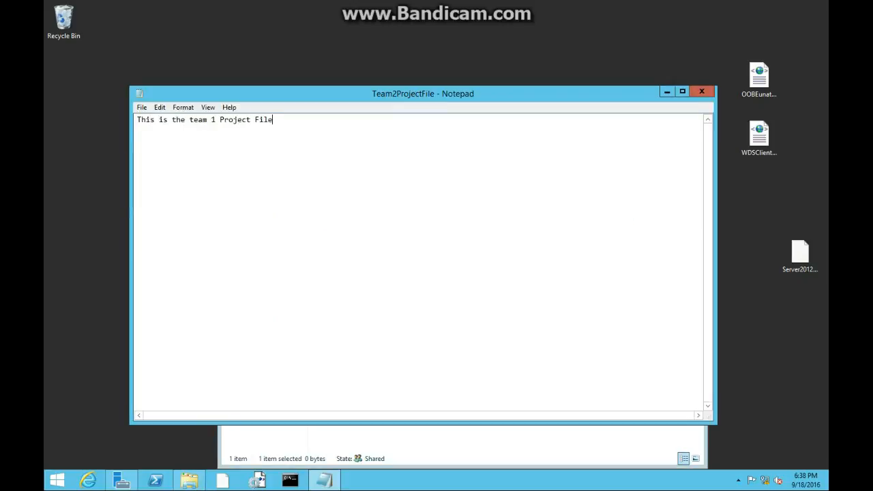
click(141, 107)
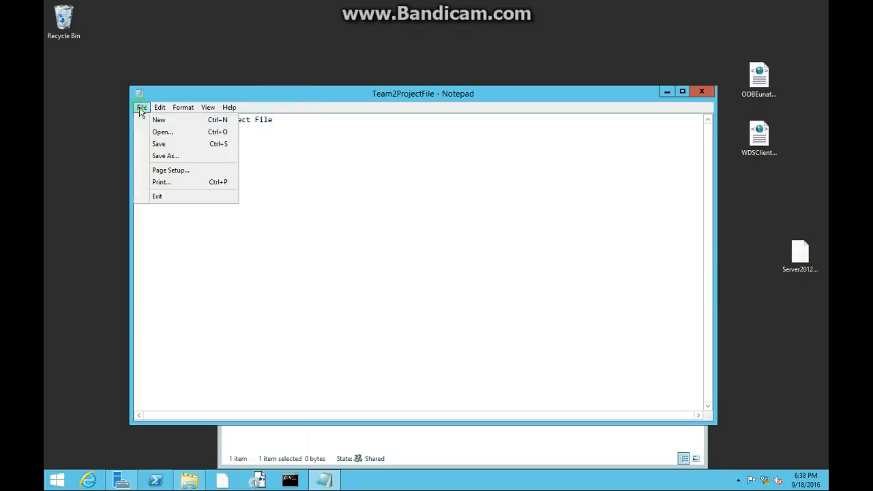
click(154, 145)
click(701, 91)
click(463, 264)
click(428, 267)
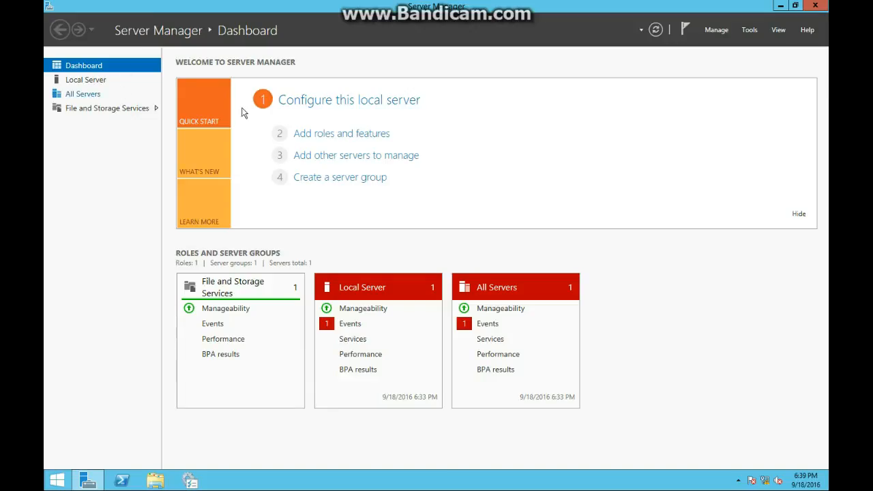
Start adding roles and features on the second server, with ServerB.Class2050.com from the server pool as destination.
click(356, 142)
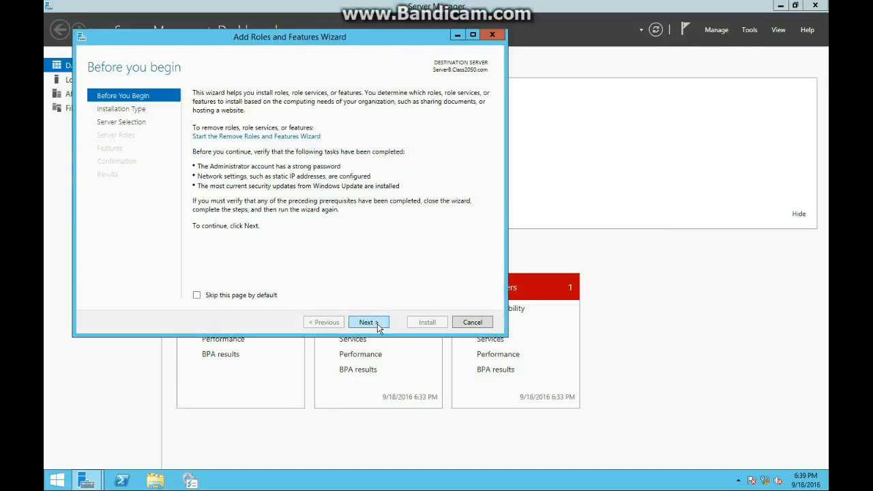
click(370, 323)
click(377, 327)
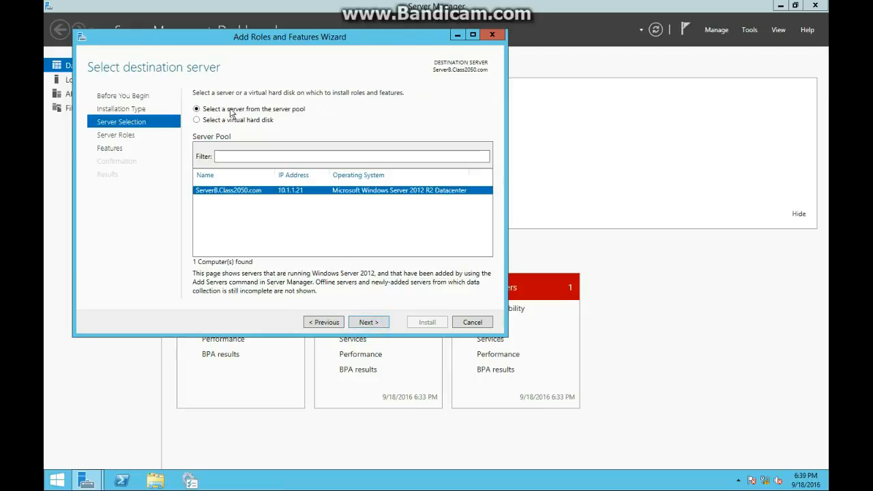
click(380, 324)
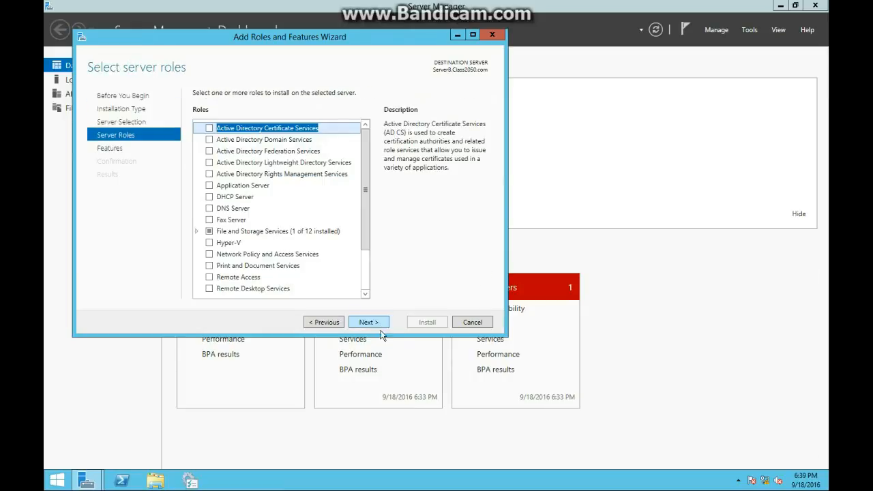
Select DFS Namespaces with its required features and DFS Replication under File and iSCSI Services.
click(238, 231)
click(197, 231)
click(208, 216)
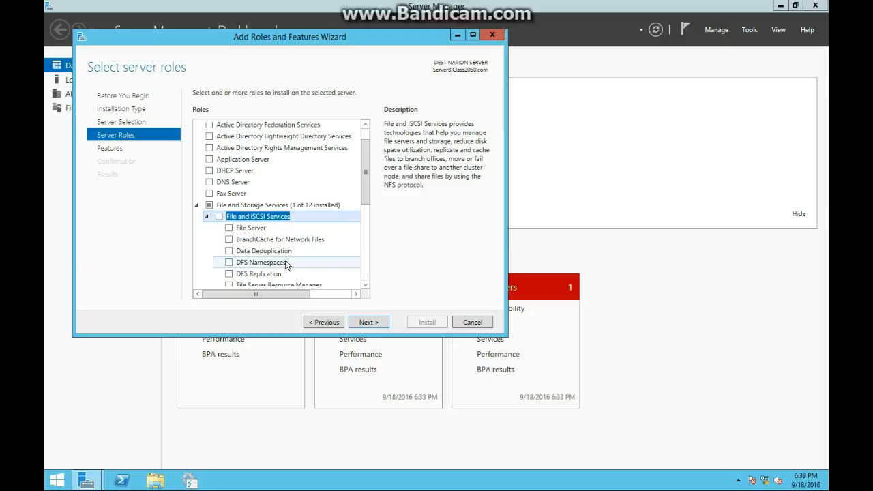
scroll(288, 265, down, 1)
scroll(259, 226, down, 1)
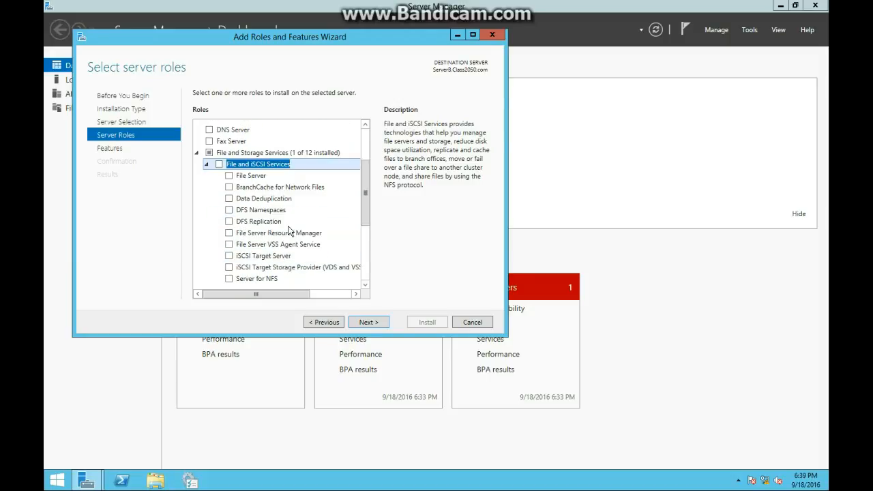
click(252, 210)
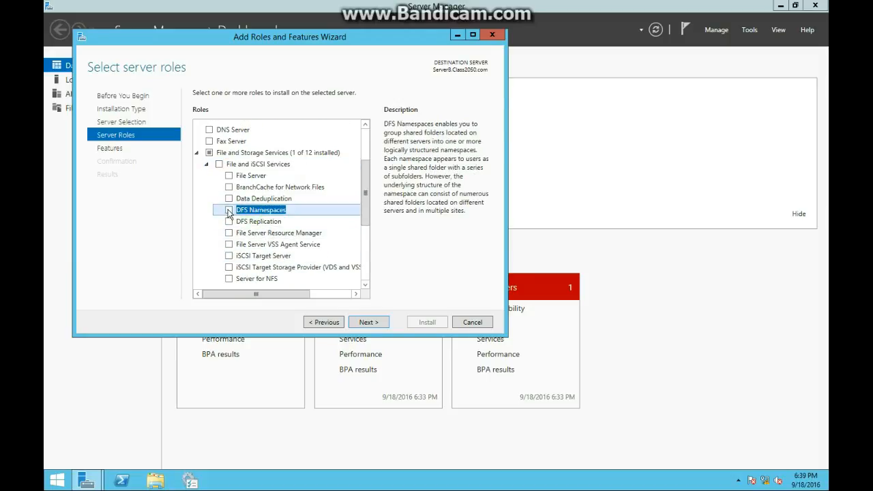
click(229, 210)
click(331, 273)
click(230, 223)
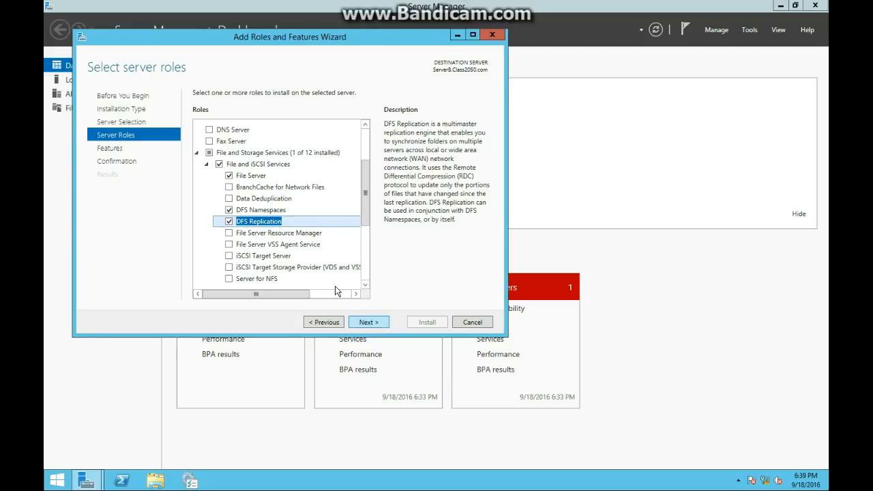
click(248, 180)
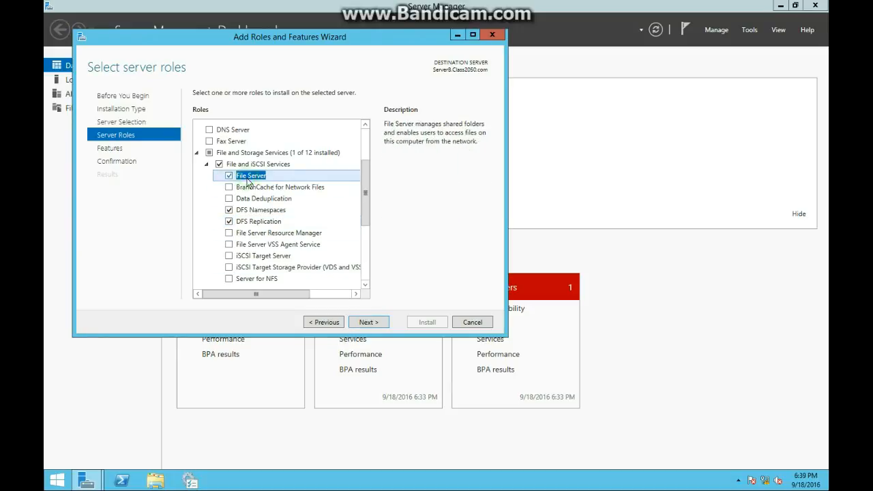
Keep the default features, allow the destination server to restart automatically if required, and install the selected DFS roles.
click(368, 322)
click(376, 325)
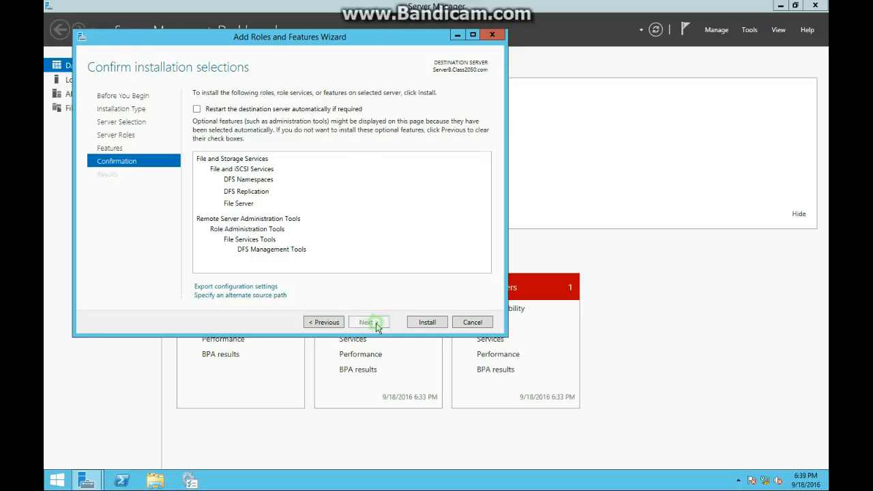
click(261, 103)
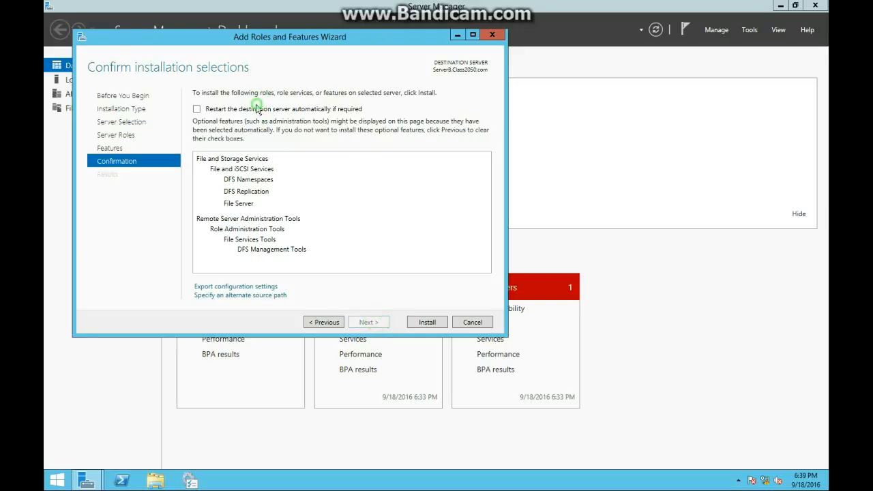
click(258, 109)
click(477, 278)
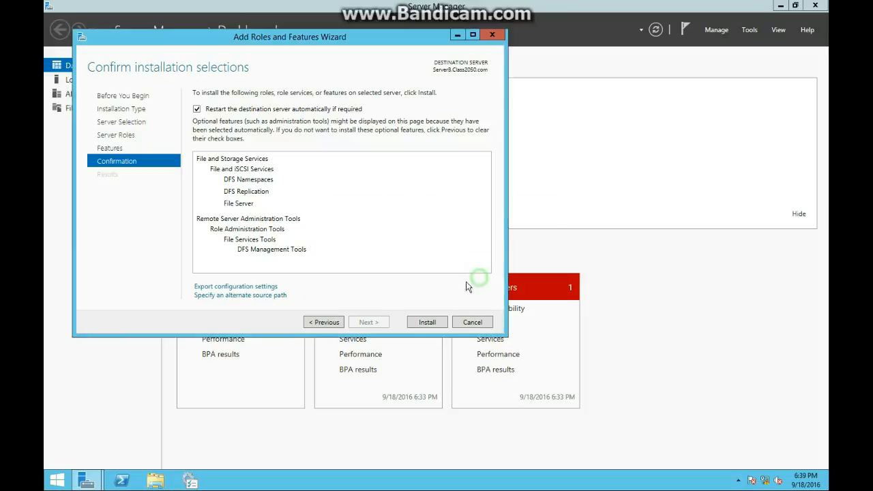
click(429, 323)
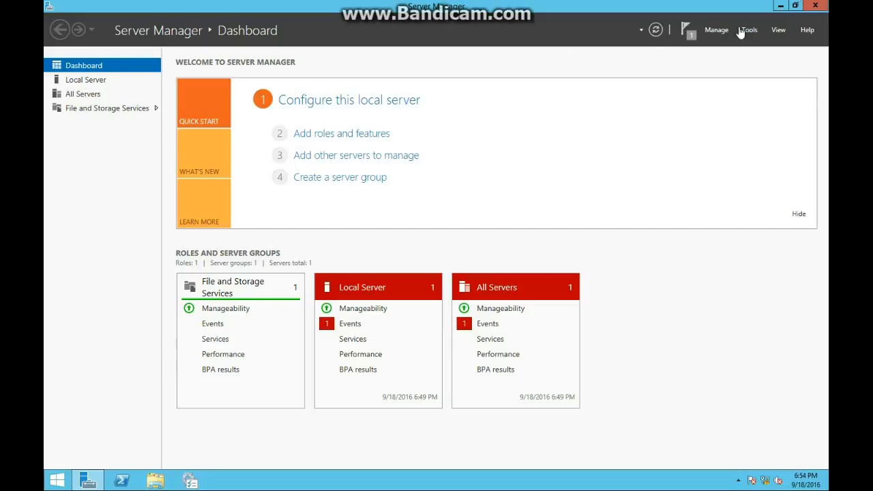
Minimize Server Manager and create a folder named Data on Local Disk (C:) in File Explorer.
click(780, 8)
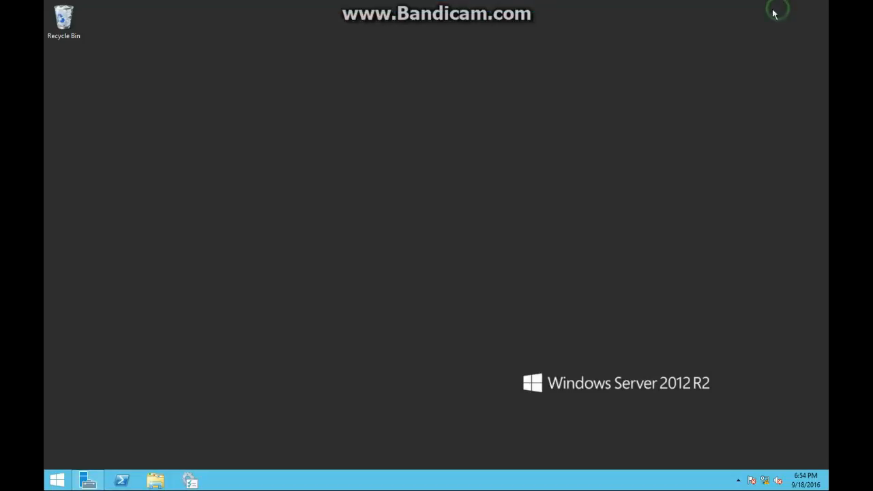
click(151, 481)
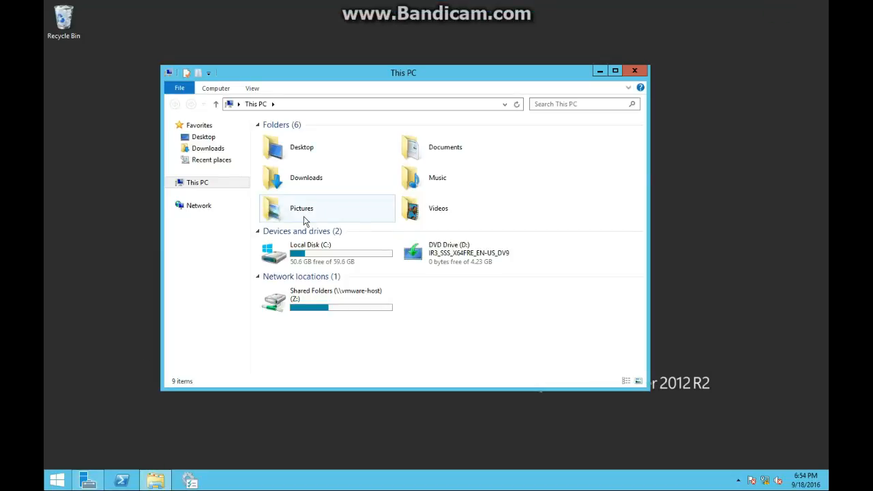
click(327, 262)
double_click(326, 262)
right_click(313, 201)
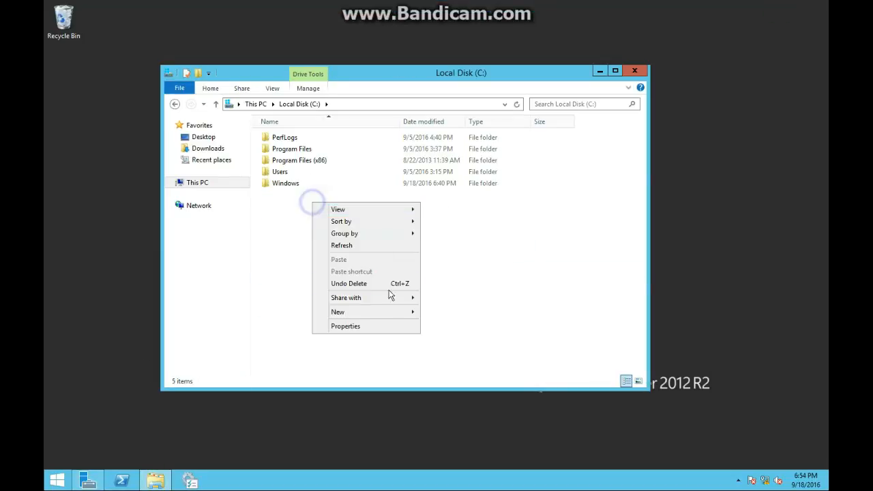
mouse_move(384, 312)
click(463, 313)
text(Da)
key(Return)
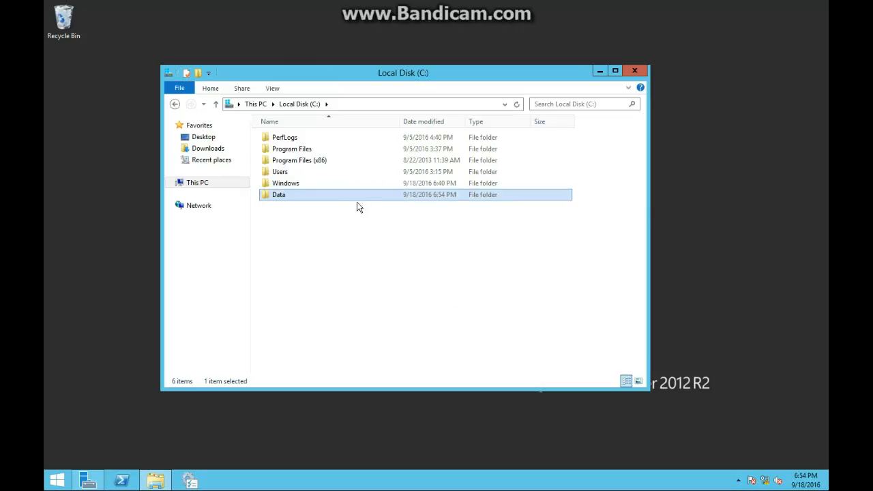
Open the Data folder and create a subfolder named Team1 in it.
right_click(328, 190)
right_click(292, 194)
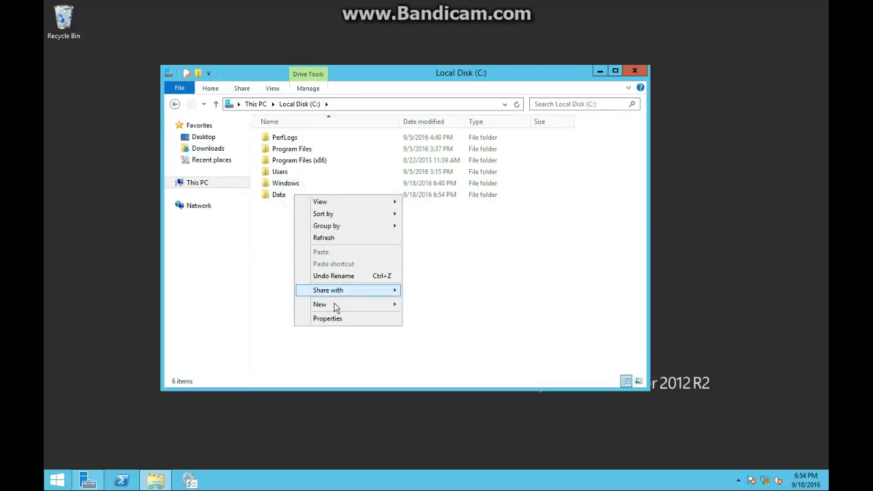
click(278, 198)
double_click(278, 197)
right_click(314, 209)
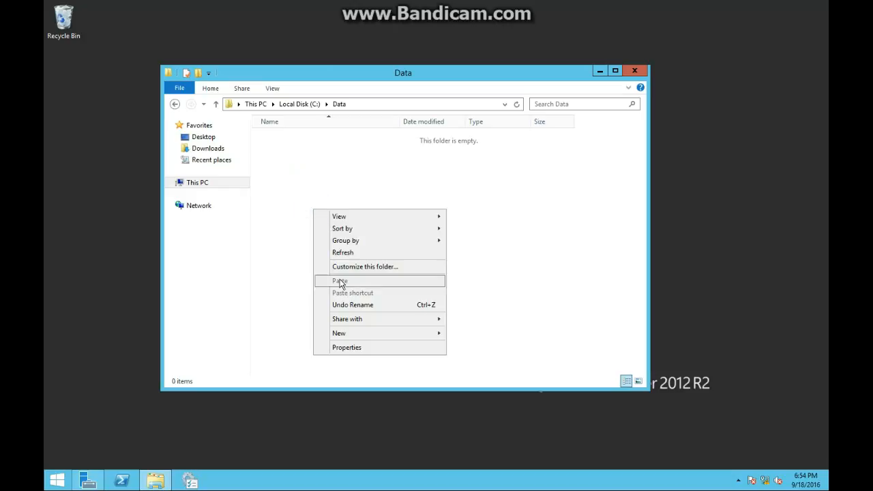
mouse_move(343, 334)
click(457, 332)
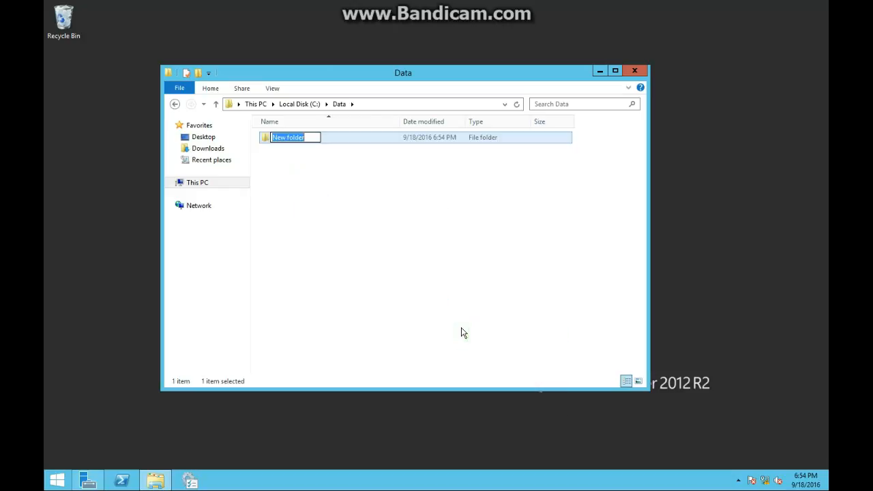
text(Tr)
text(am)
key(Return)
Create a second subfolder named Team2 in the Data folder.
right_click(457, 322)
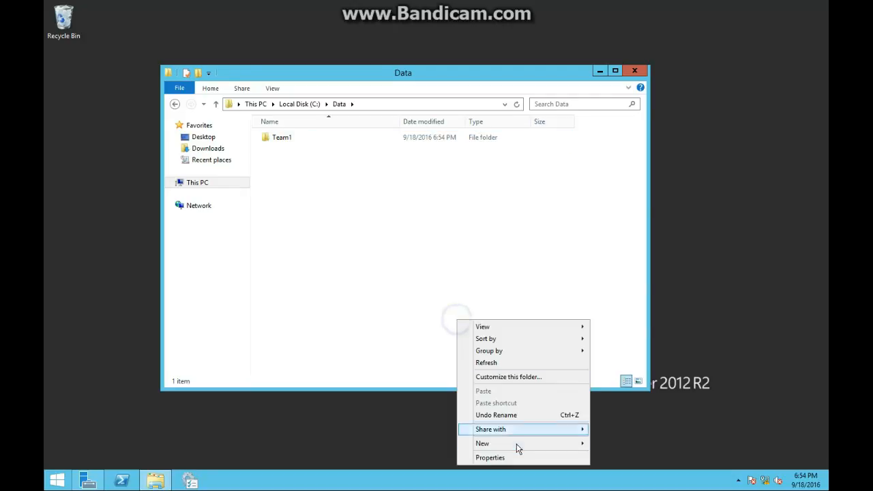
mouse_move(518, 443)
click(641, 371)
text(Team2)
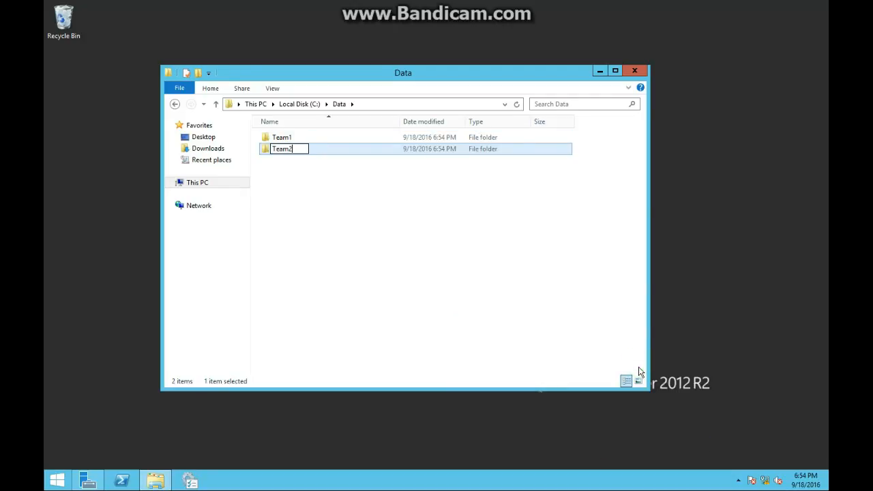
key(Return)
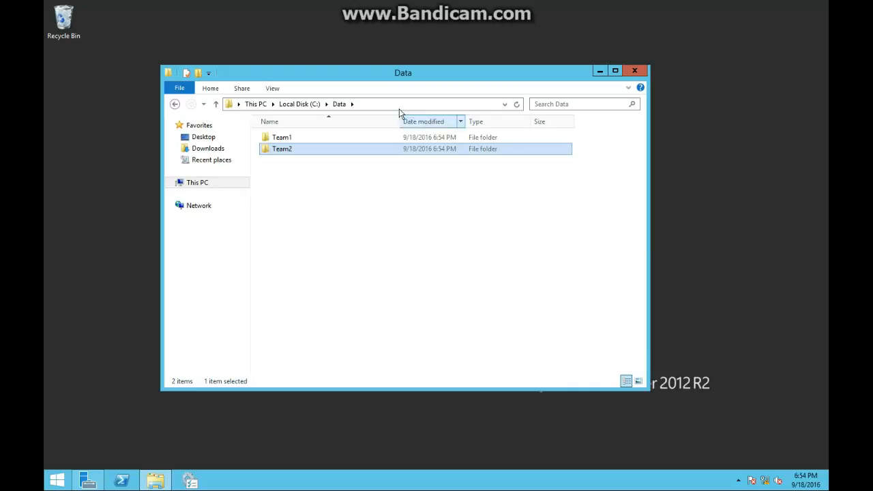
Create a text document named Team1DataFile inside the Team1 folder.
double_click(337, 138)
right_click(332, 186)
mouse_move(371, 302)
click(550, 364)
key(BackSpace)
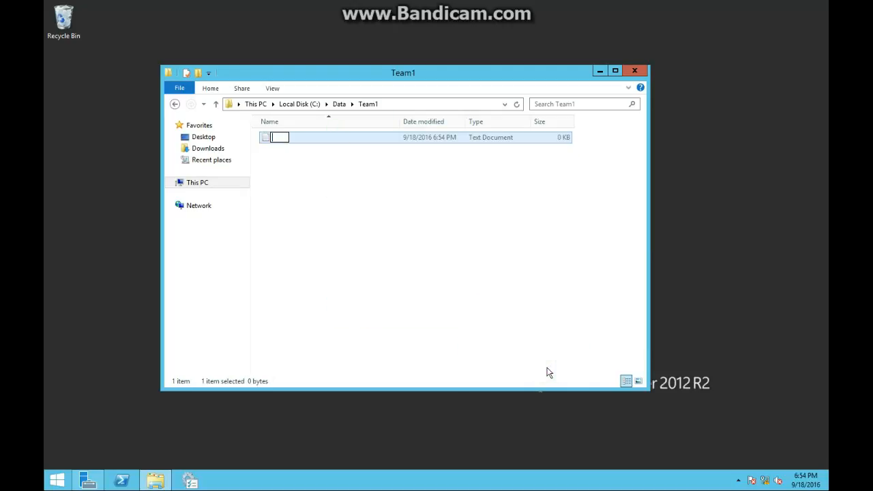
text(Team1DataFile)
key(Return)
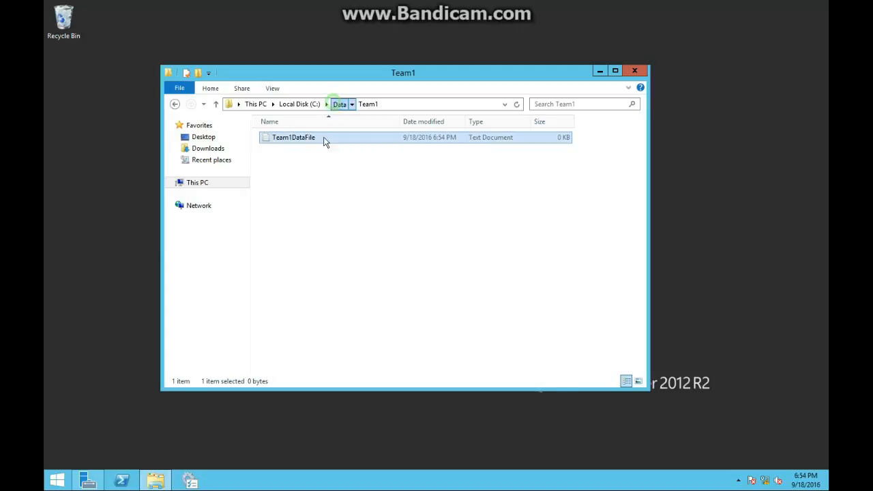
Go to the Team2 folder and create a text document named Team2DataFile in it.
click(339, 104)
double_click(299, 150)
right_click(294, 185)
mouse_move(339, 312)
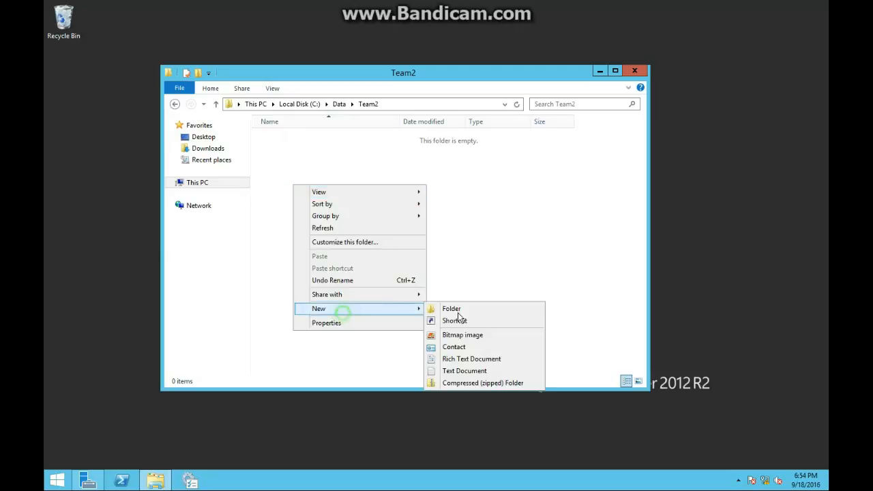
click(470, 367)
text(Tea)
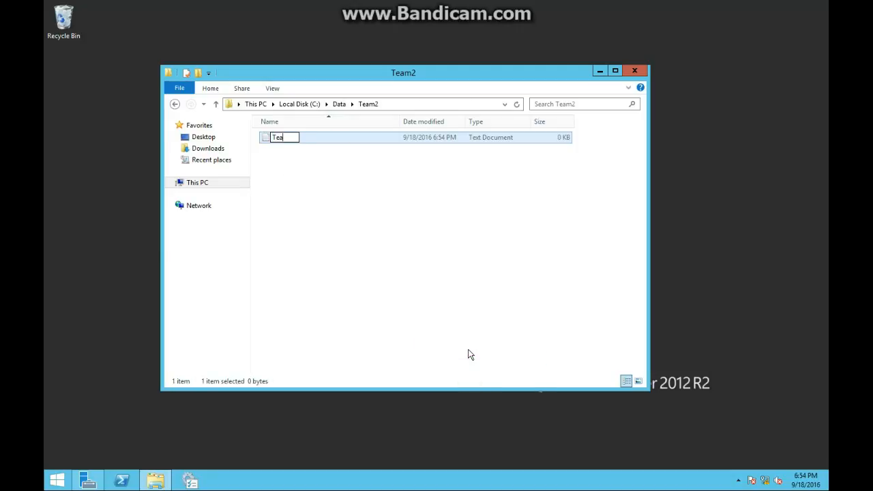
text(m2DataFile)
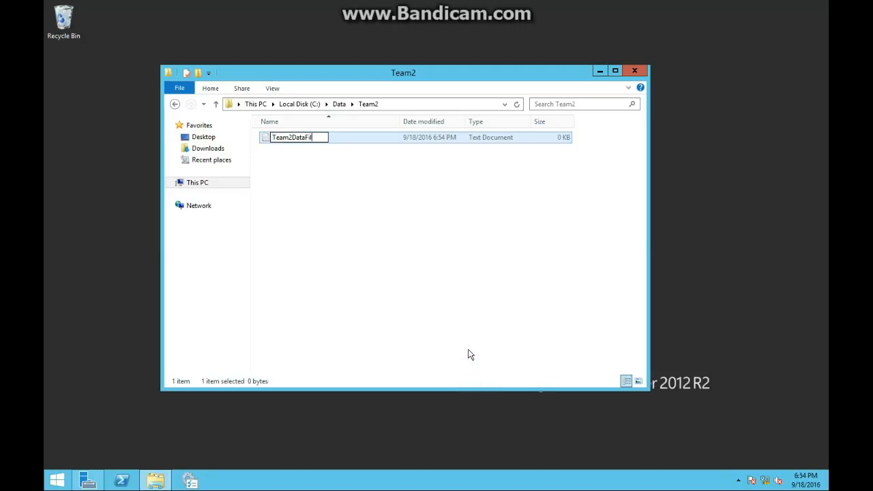
key(Return)
Share the Team1 folder in the Data folder through Advanced Sharing with the share name Team1Data.
click(338, 105)
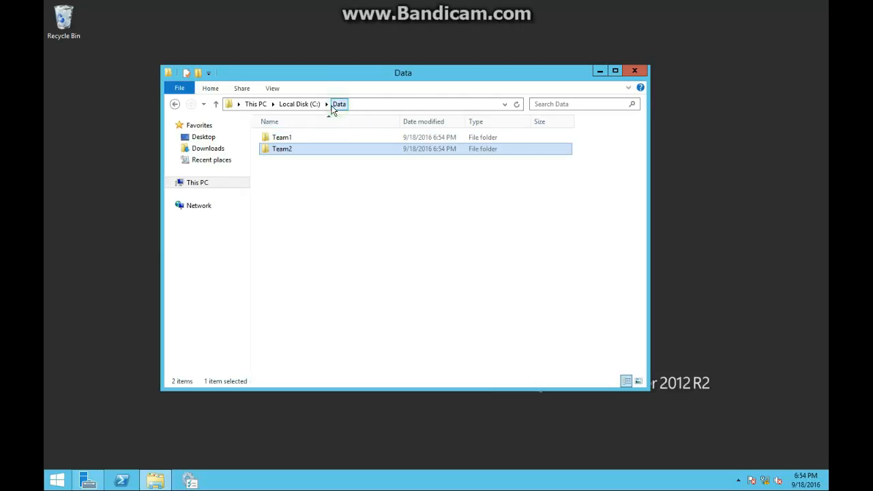
right_click(303, 136)
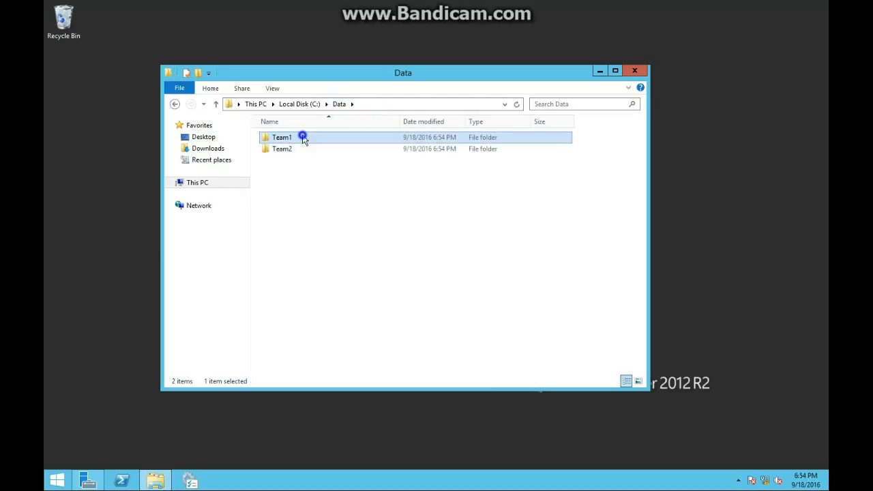
click(346, 307)
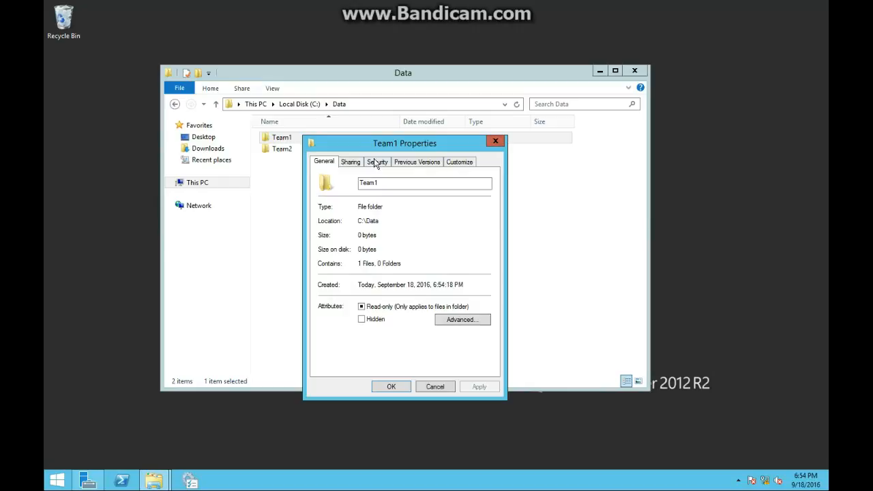
click(351, 163)
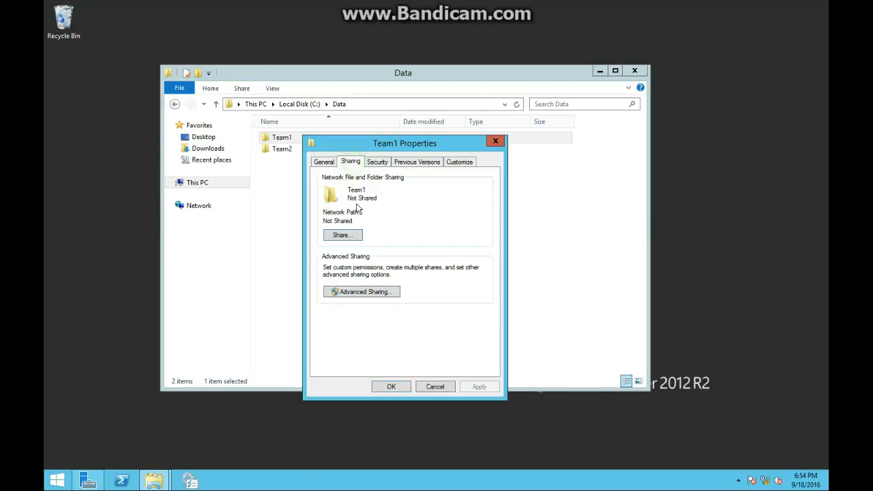
click(366, 291)
click(324, 181)
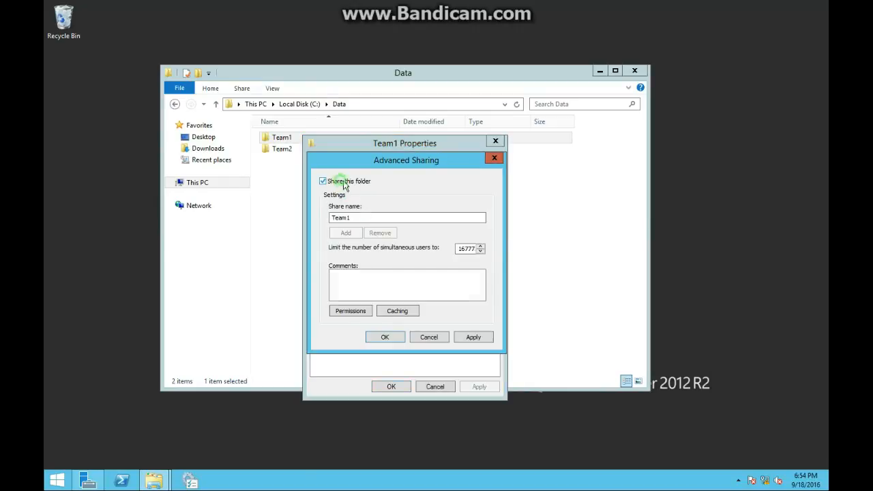
click(368, 216)
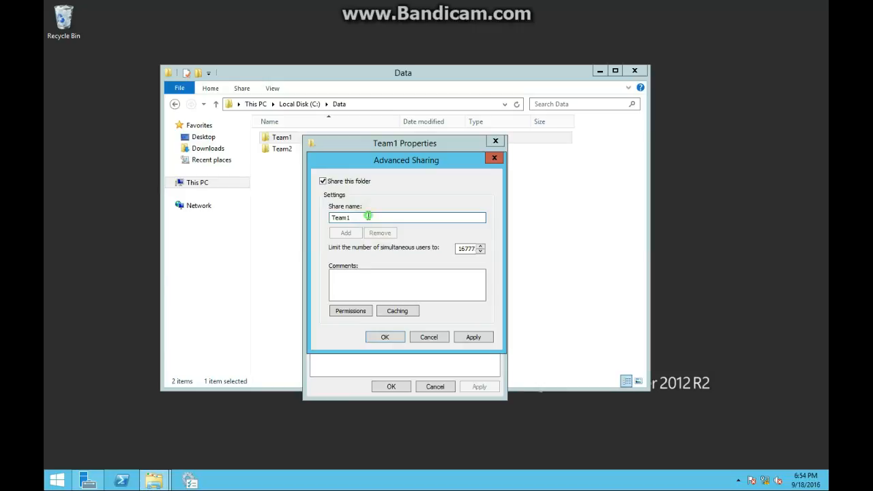
text(Data)
click(474, 337)
click(385, 337)
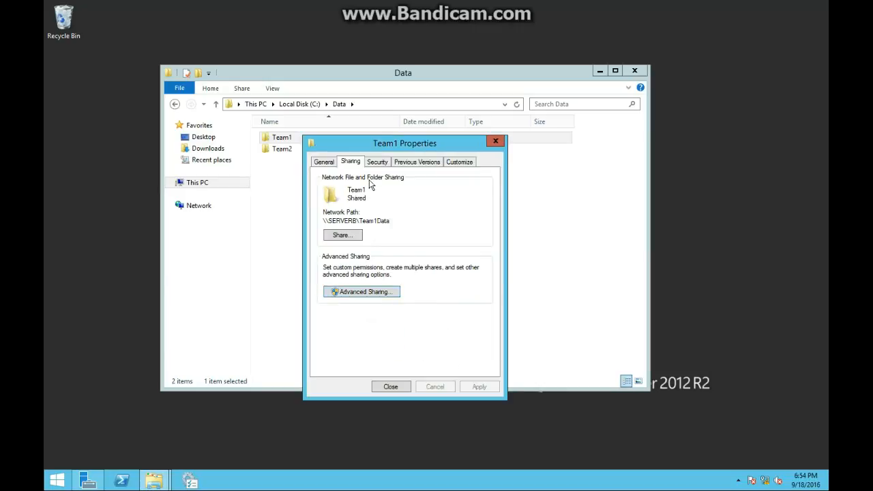
click(390, 387)
Share the Team2 folder in the Data folder through Advanced Sharing with the share name Team2Data.
click(283, 151)
right_click(283, 151)
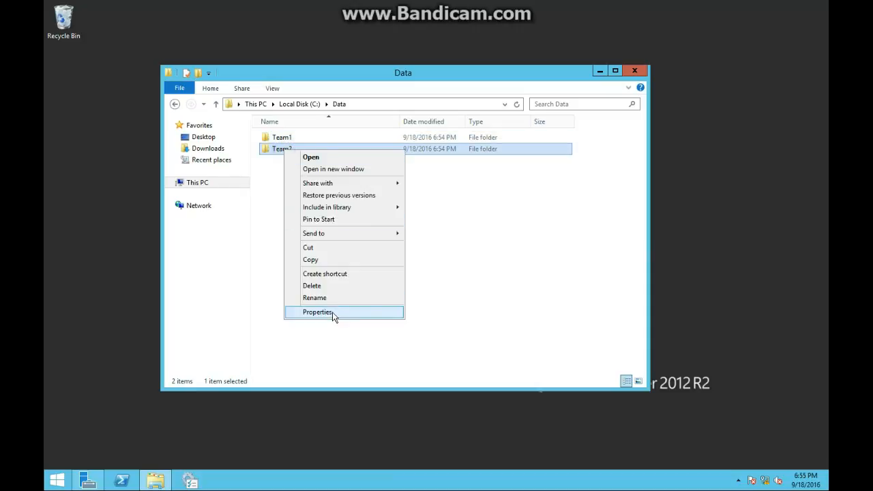
click(333, 312)
click(332, 176)
click(332, 250)
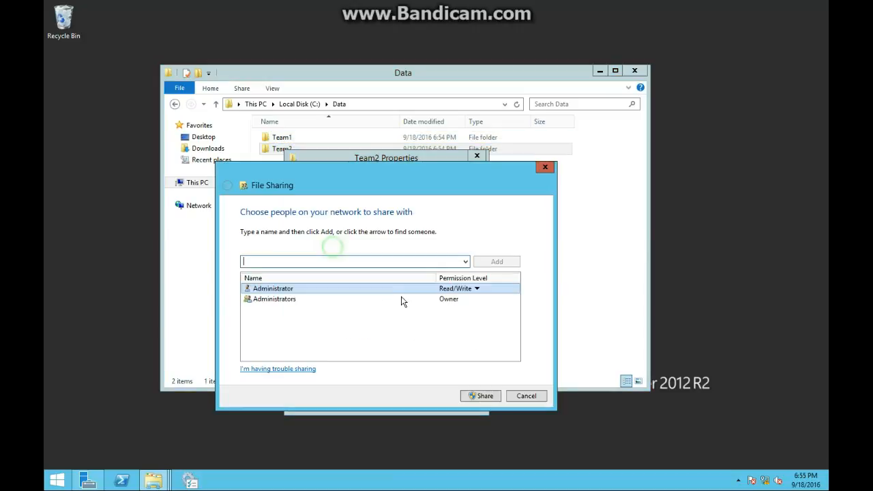
click(526, 400)
click(349, 307)
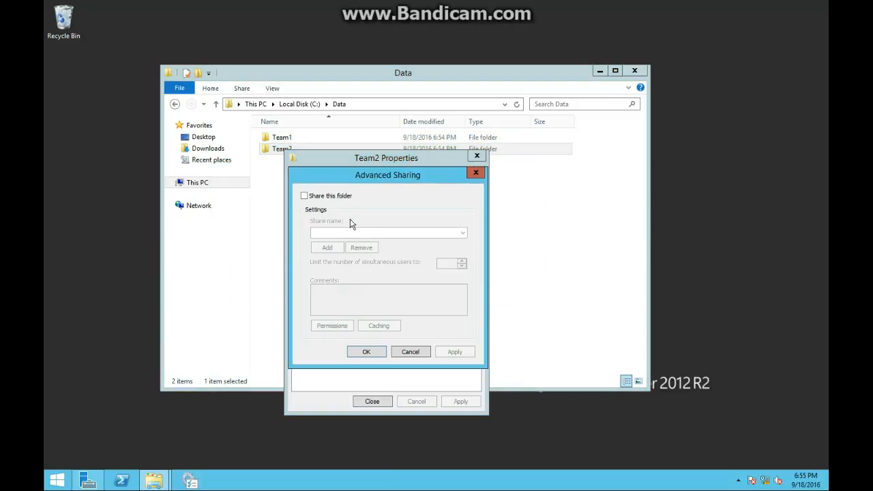
click(320, 197)
click(346, 230)
text(Dar)
text(am2Data)
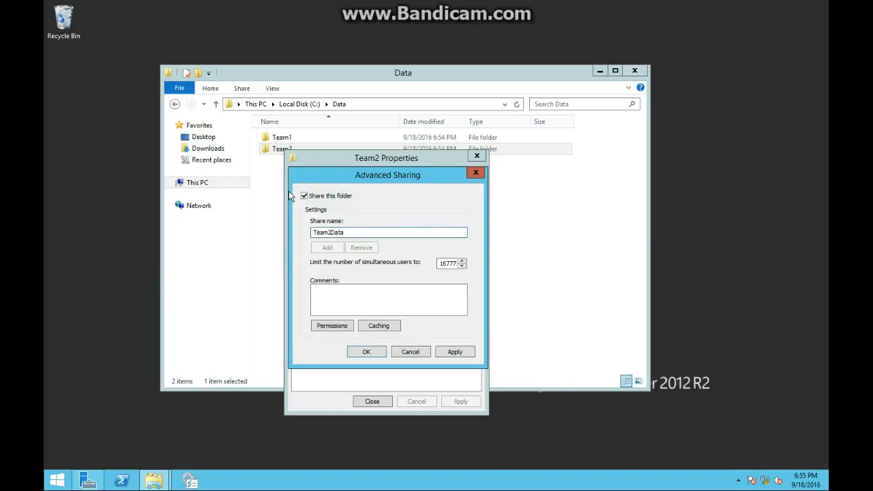
click(455, 351)
click(366, 351)
click(372, 401)
Open Team1DataFile in the Team1 folder, enter the text "This is the team 1 Data File", save and close it.
double_click(293, 136)
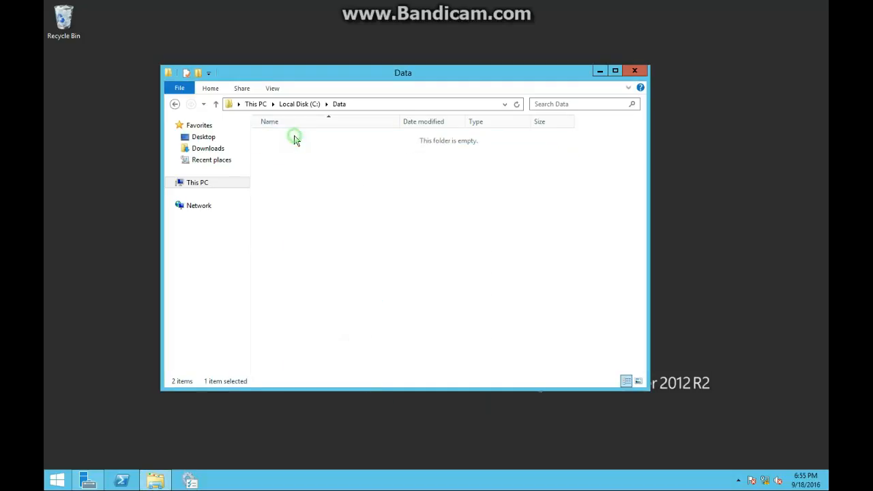
double_click(294, 135)
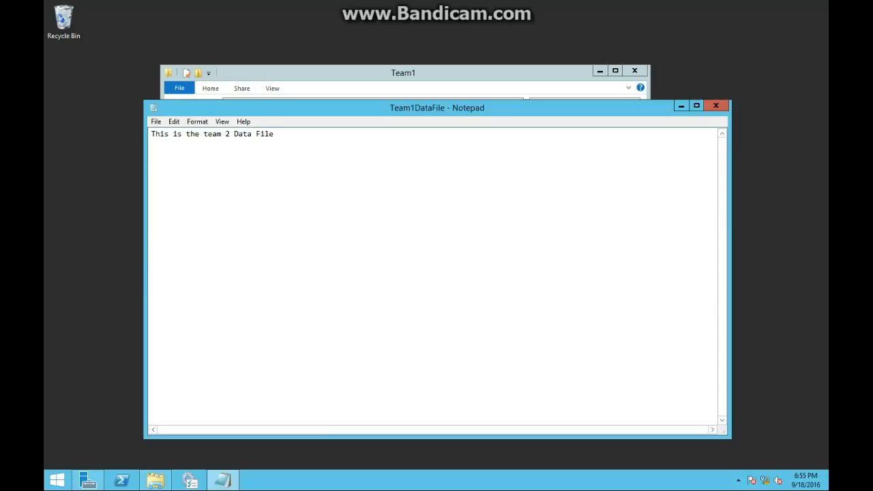
click(727, 111)
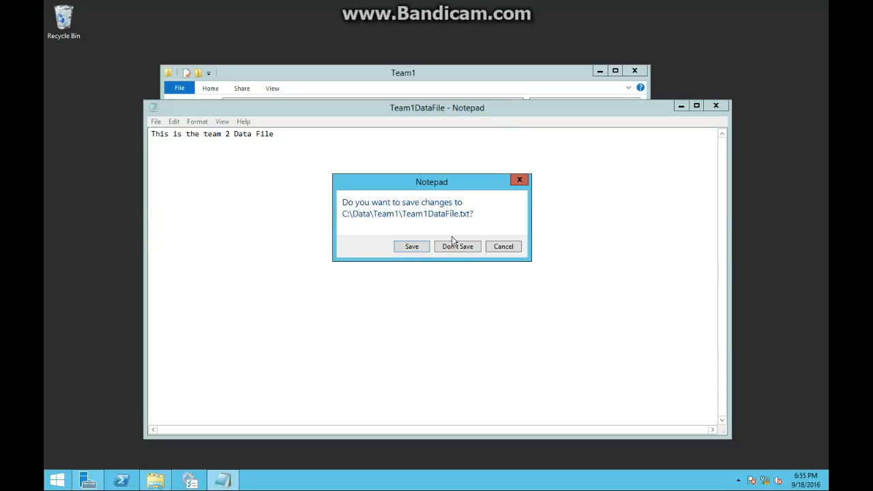
click(504, 247)
click(230, 133)
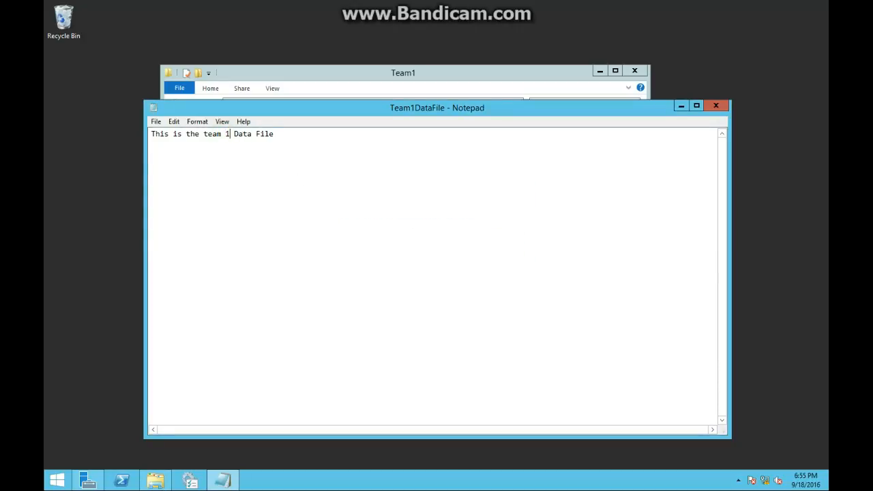
click(156, 121)
click(164, 158)
click(715, 105)
Enter "This is the team 2 data file" in Team2DataFile in the Team2 folder, save it, and close the file and File Explorer.
click(339, 103)
double_click(320, 149)
double_click(314, 135)
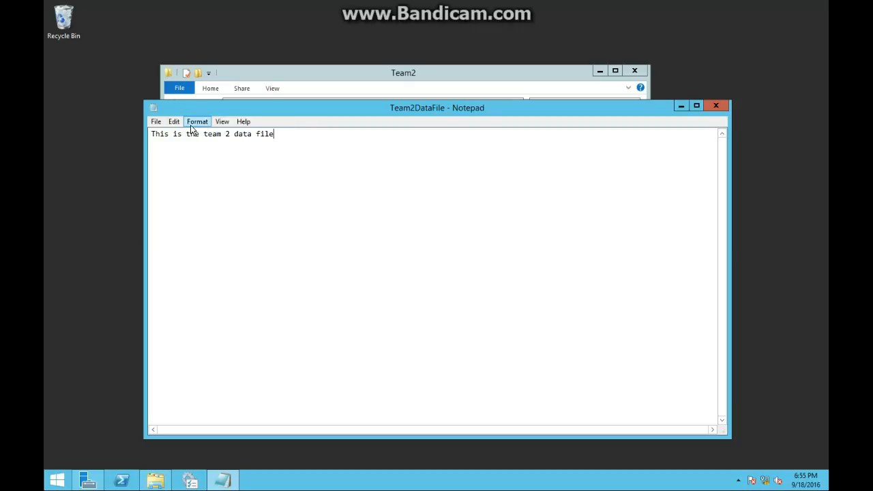
click(156, 122)
click(171, 159)
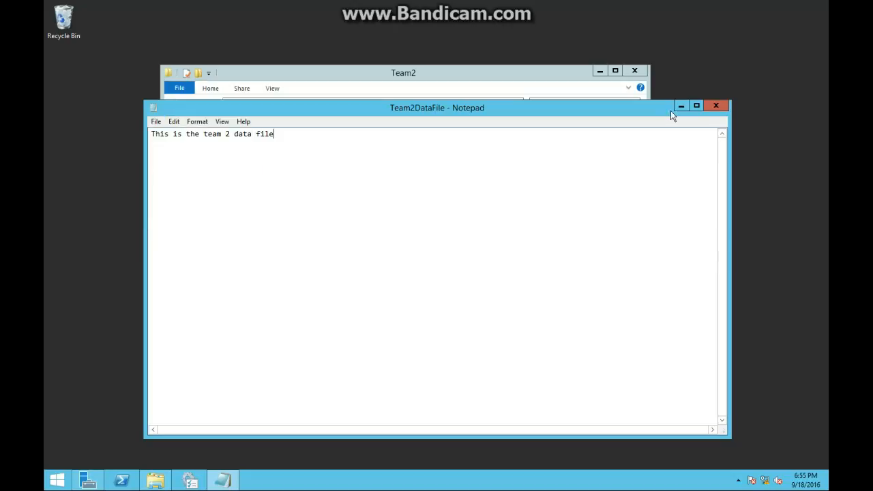
click(716, 105)
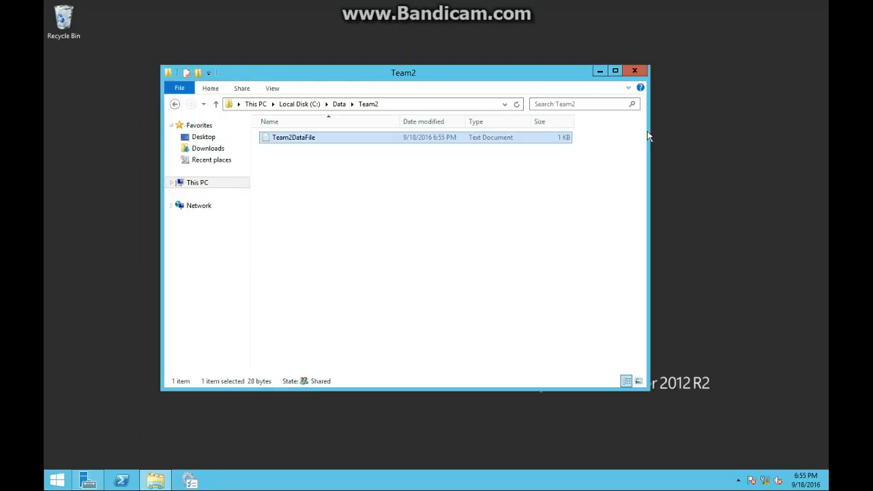
click(635, 72)
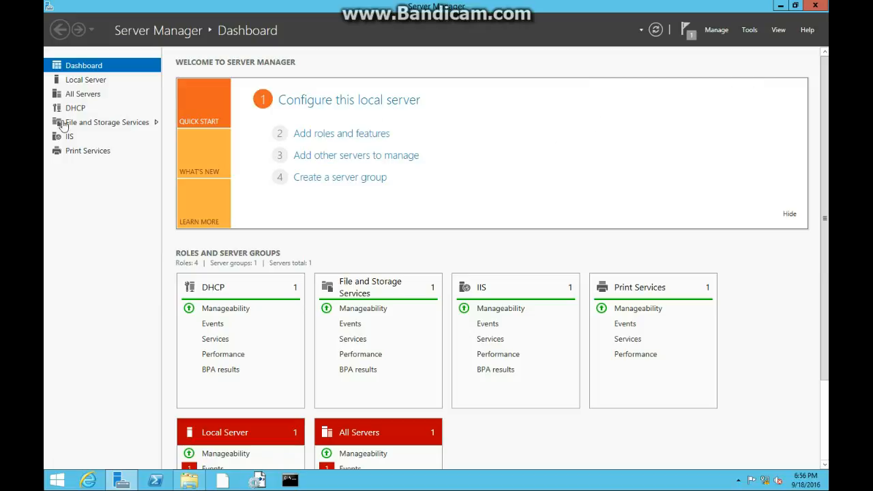
Open DFS Management, start a new namespace and browse for the server that will host it.
click(750, 29)
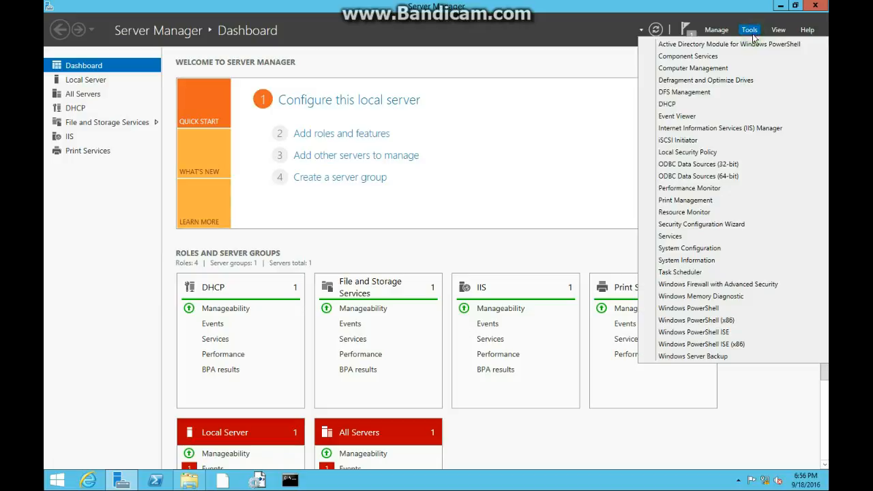
click(722, 90)
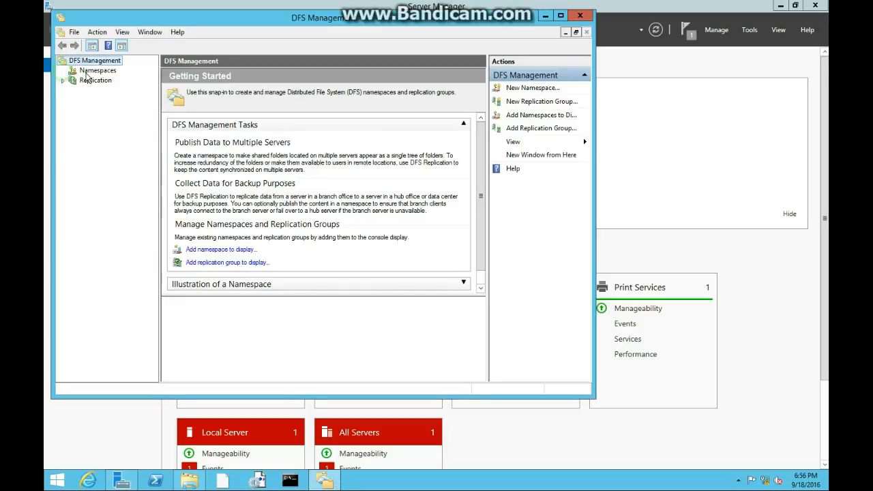
click(87, 75)
click(89, 79)
click(96, 72)
right_click(96, 73)
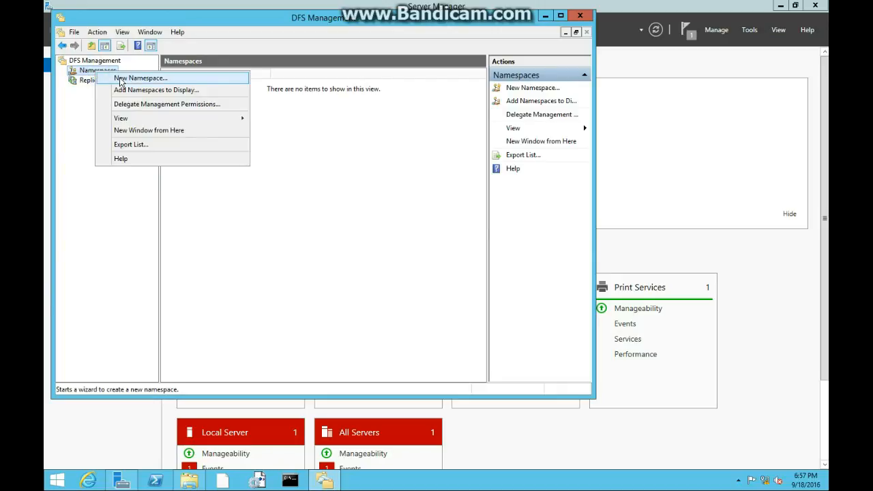
click(121, 79)
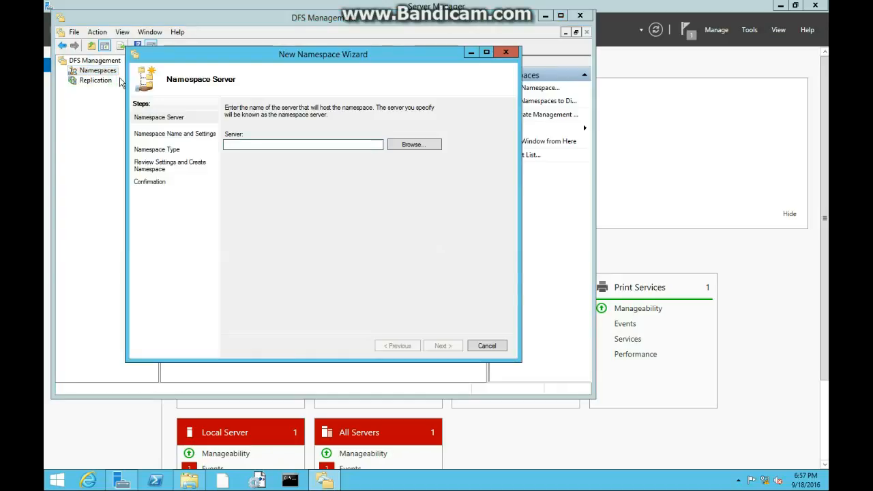
click(424, 148)
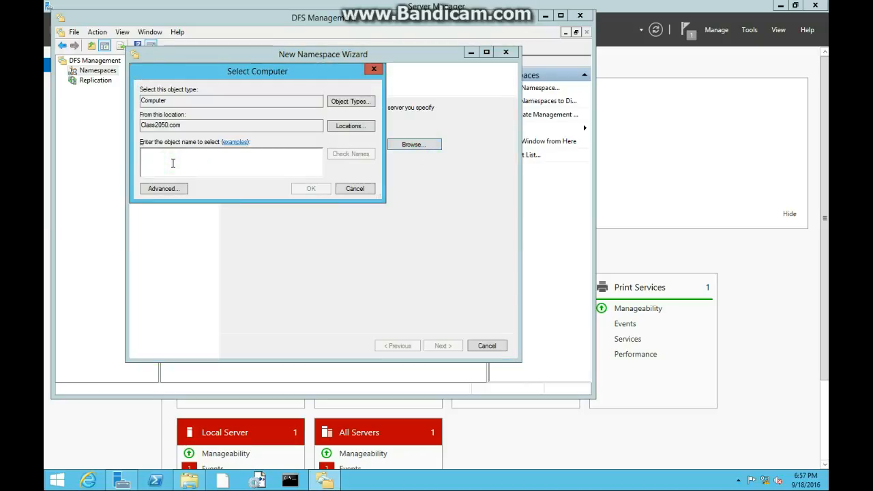
text(se)
click(341, 155)
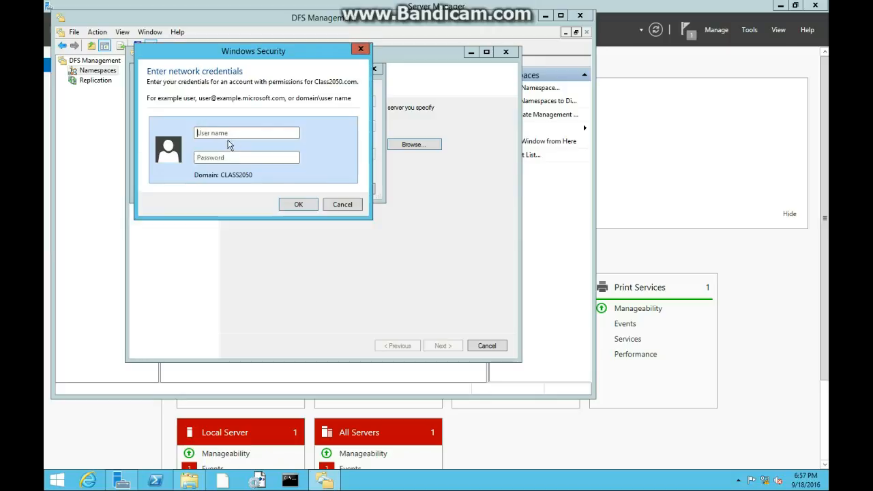
click(343, 205)
click(257, 150)
text(r)
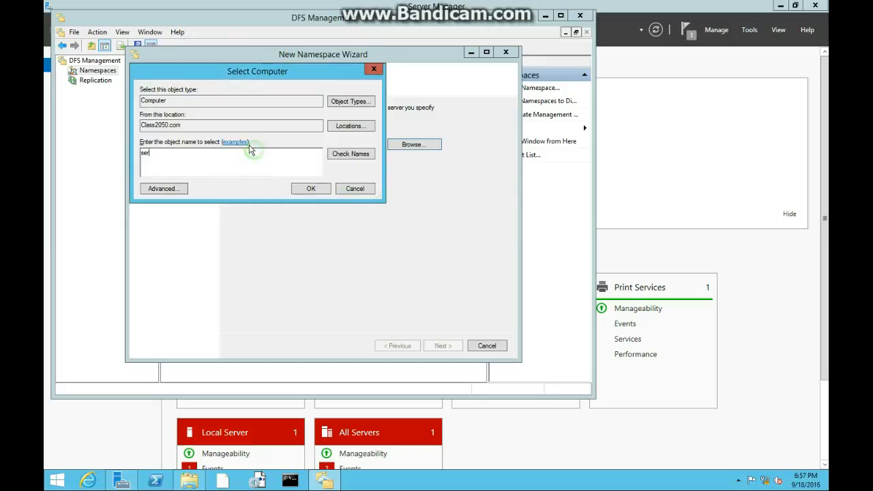
Run an advanced search for computers in Class2050.com and try signing in as Administrator with the account password.
click(164, 188)
click(399, 193)
click(244, 241)
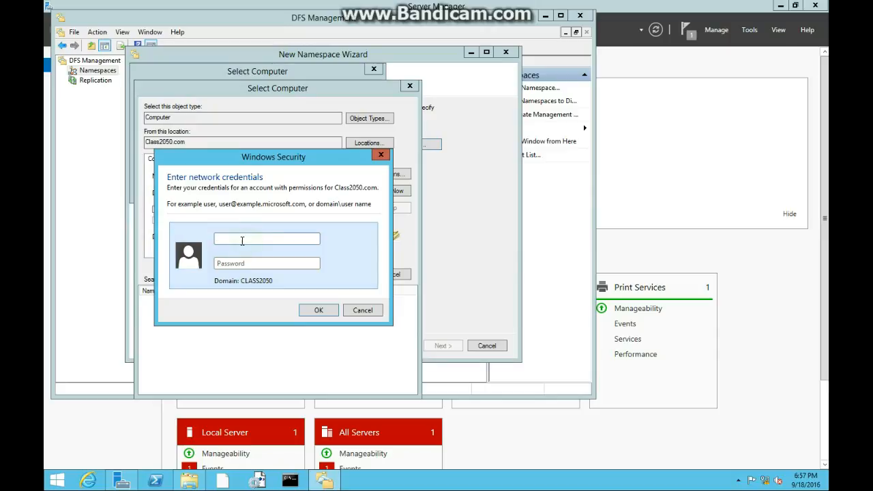
text(Adminis*******)
key(Return)
Authenticate the computer search with the user name Class2050\Administrator and the account password.
text(Administratior)
key(Tab)
text(********)
key(shift+Tab)
key(Left)
text(Class2)
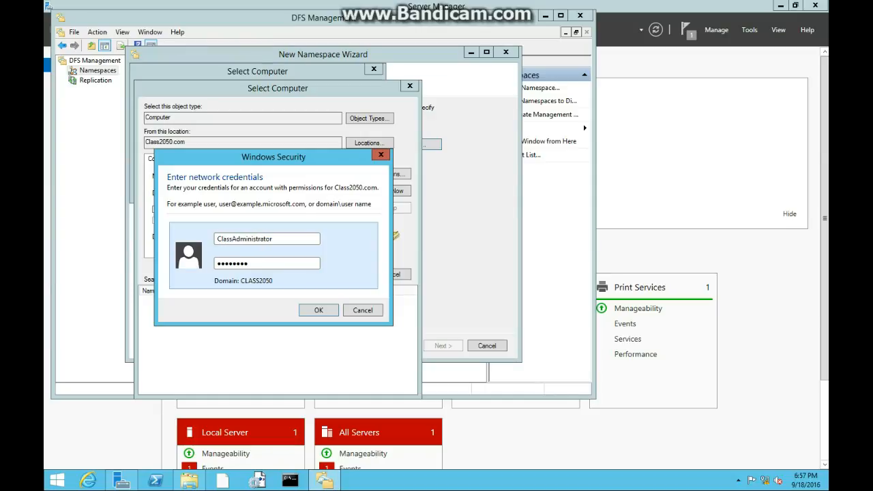
text(050\)
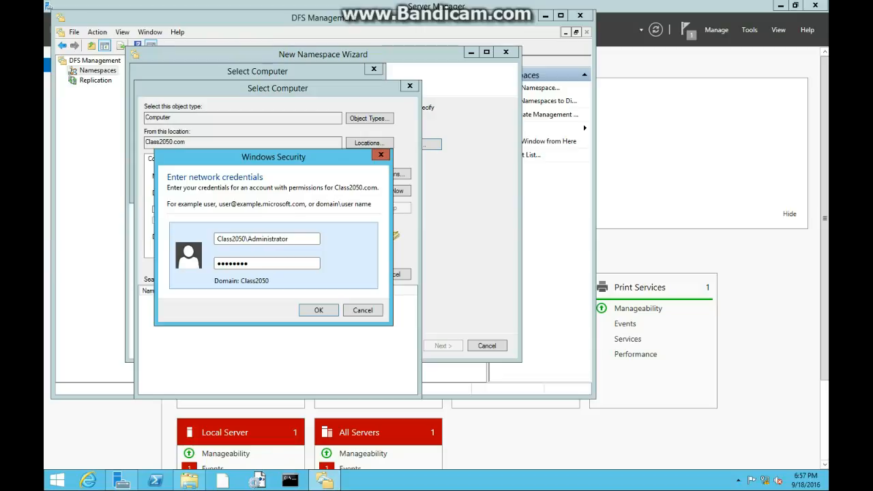
key(Return)
key(Return)
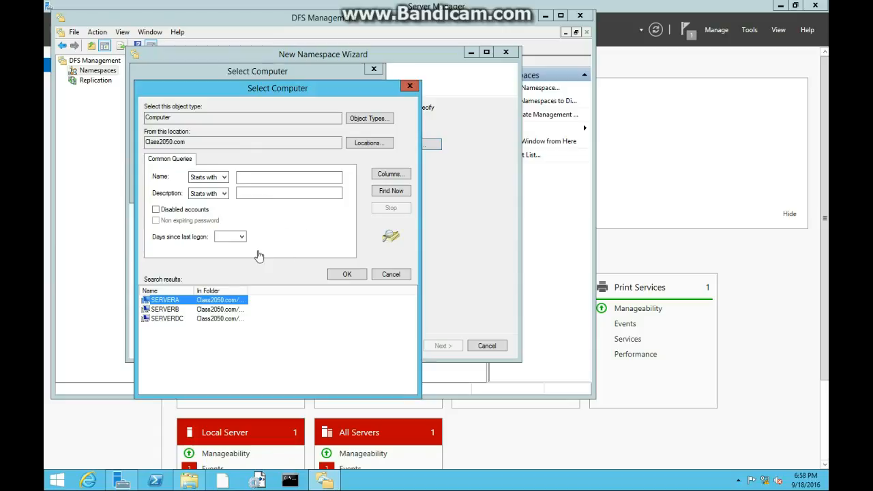
Choose SERVERA as the namespace server and name the namespace StudentShares.
click(360, 273)
click(307, 193)
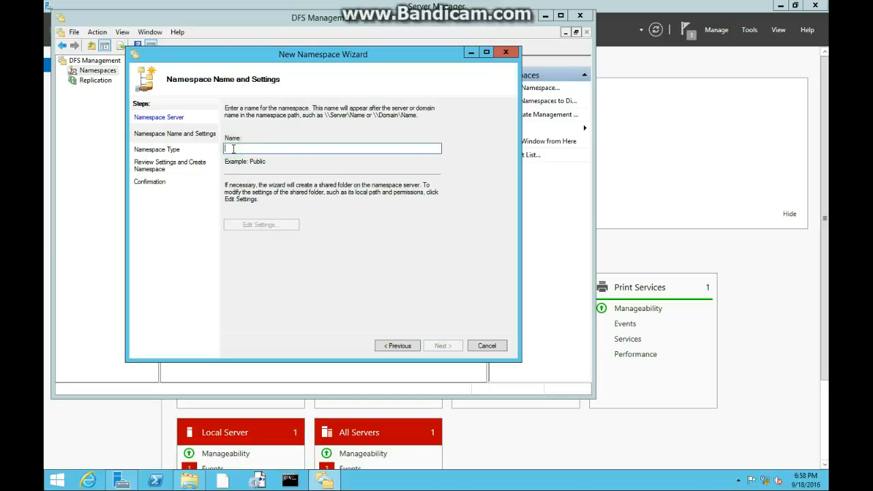
text(StudentShares)
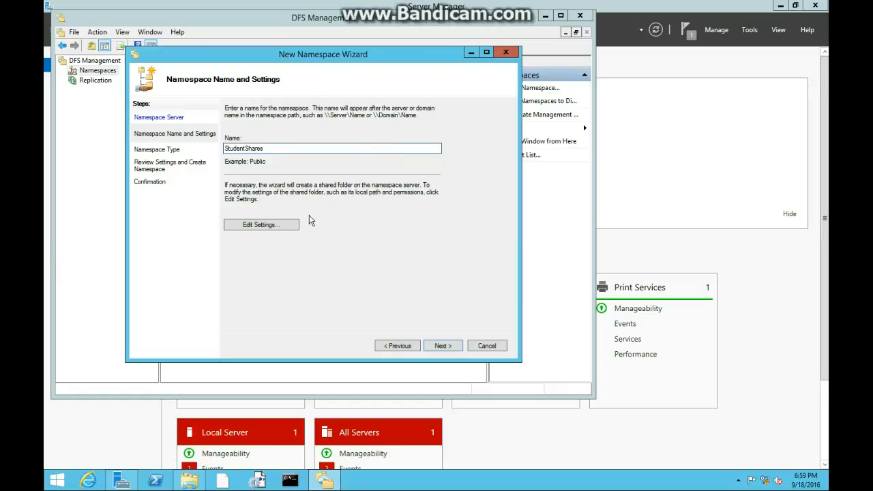
drag(245, 148, 300, 156)
Give administrators full access and other users read and write permissions on the StudentShares shared folder.
click(281, 226)
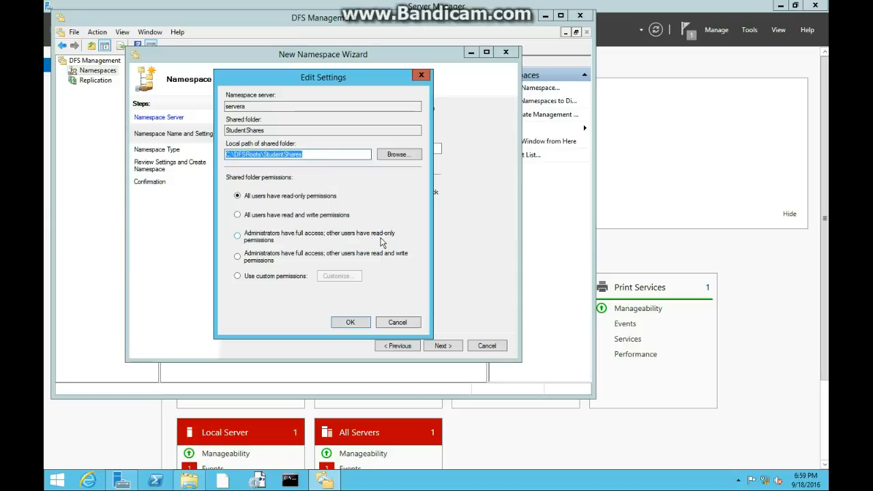
click(268, 261)
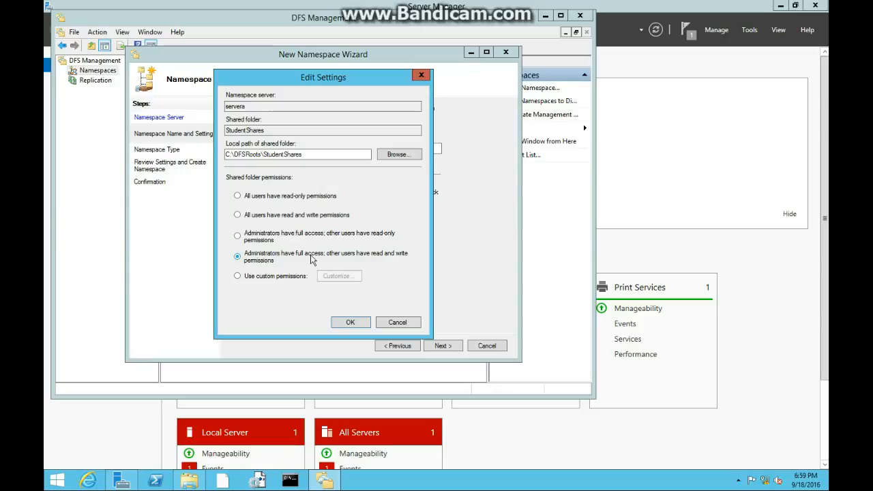
click(348, 324)
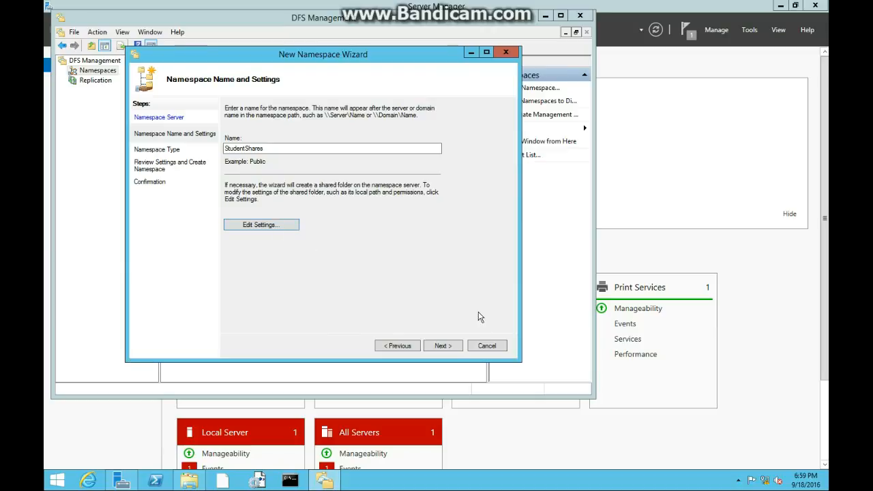
click(443, 346)
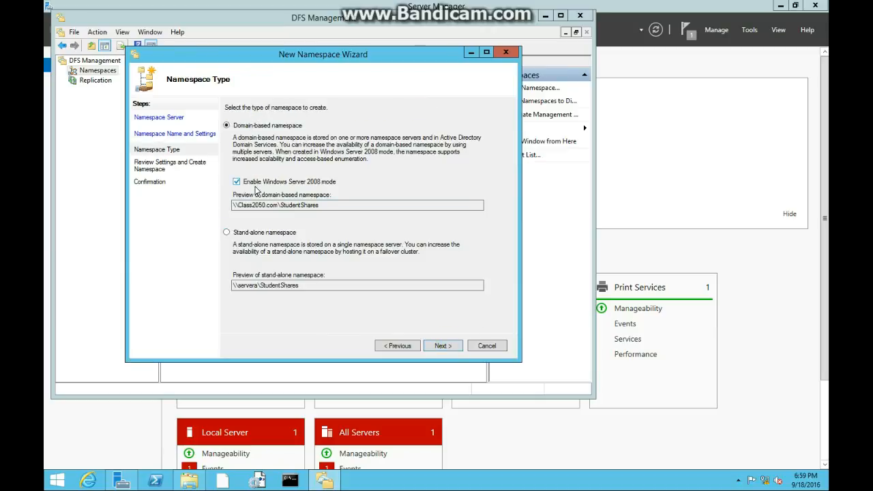
Create StudentShares as a domain-based namespace in Windows Server 2008 mode and close the wizard after checking its tasks and errors.
drag(242, 206, 327, 207)
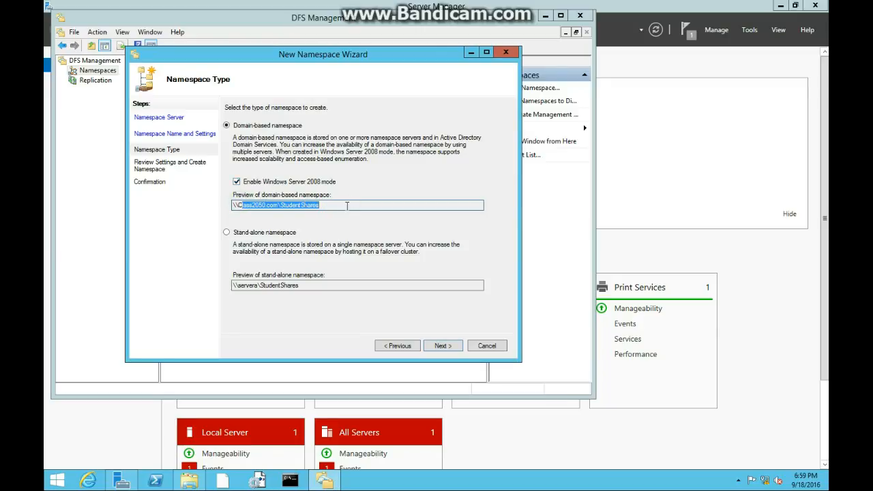
click(434, 346)
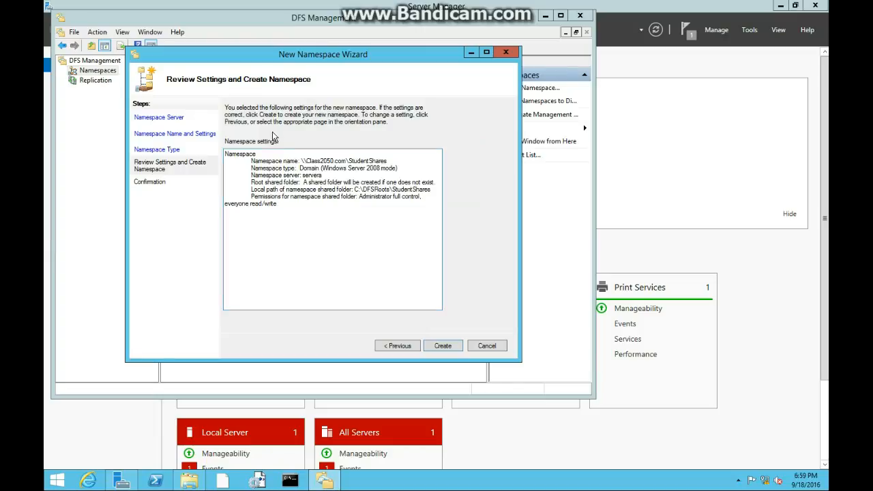
click(444, 348)
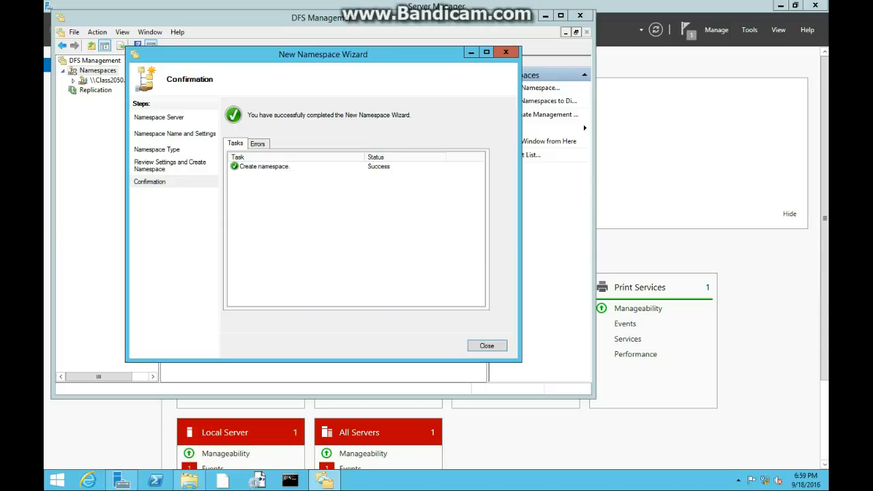
click(266, 167)
click(259, 143)
click(240, 144)
click(487, 347)
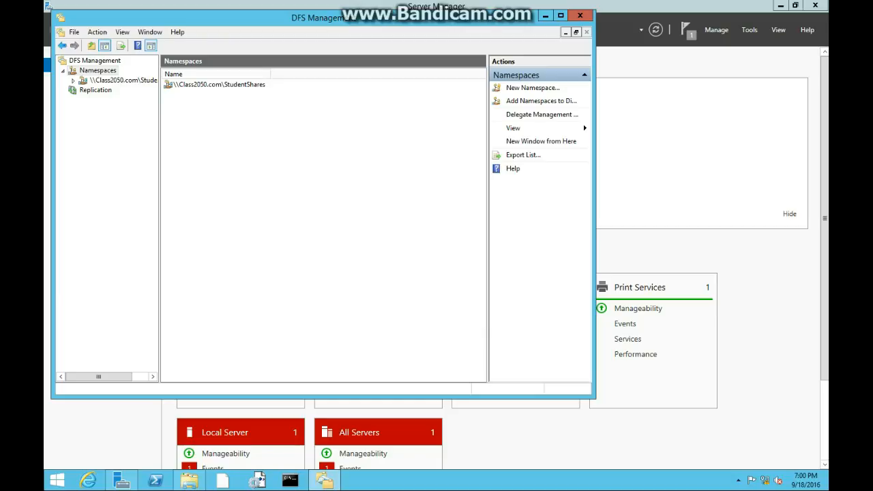
Start a new folder named DFSTeam1Project in the \\Class2050.com\StudentShares namespace.
right_click(204, 84)
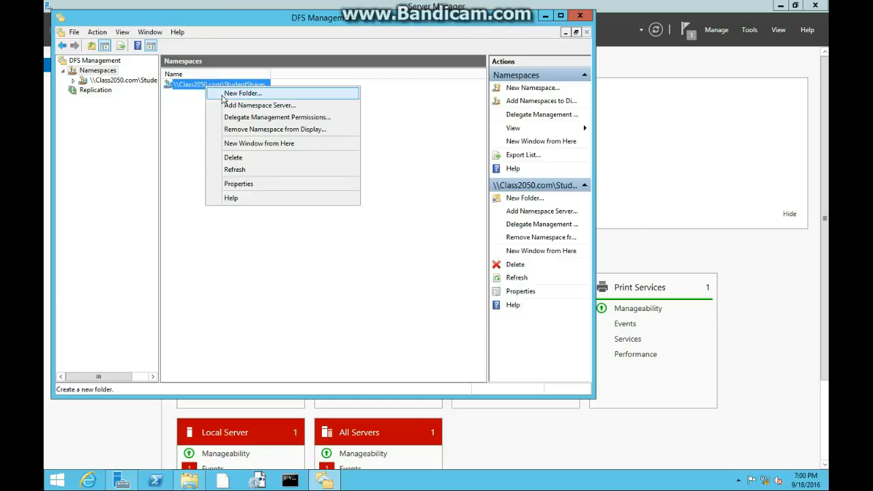
click(225, 95)
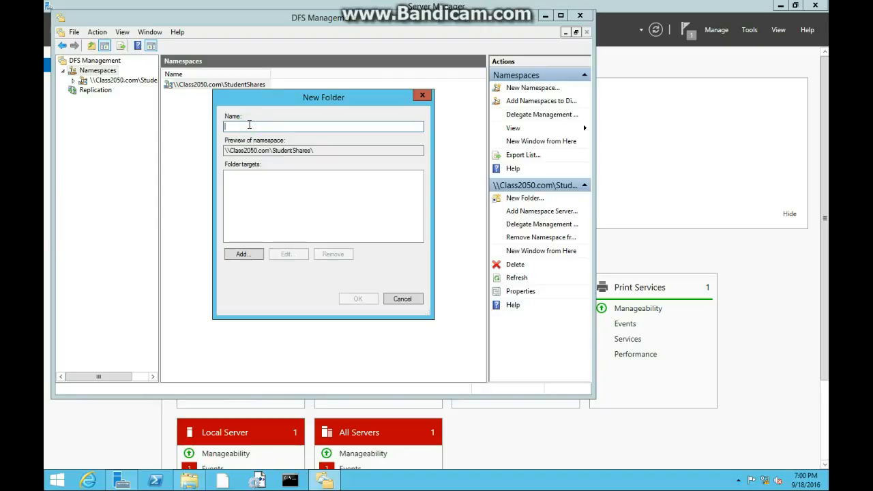
text(D)
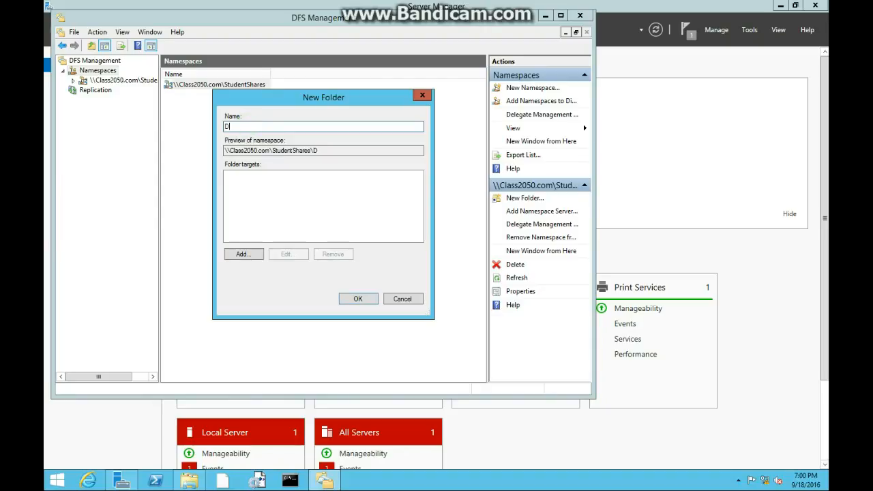
text(FSTeam1Project)
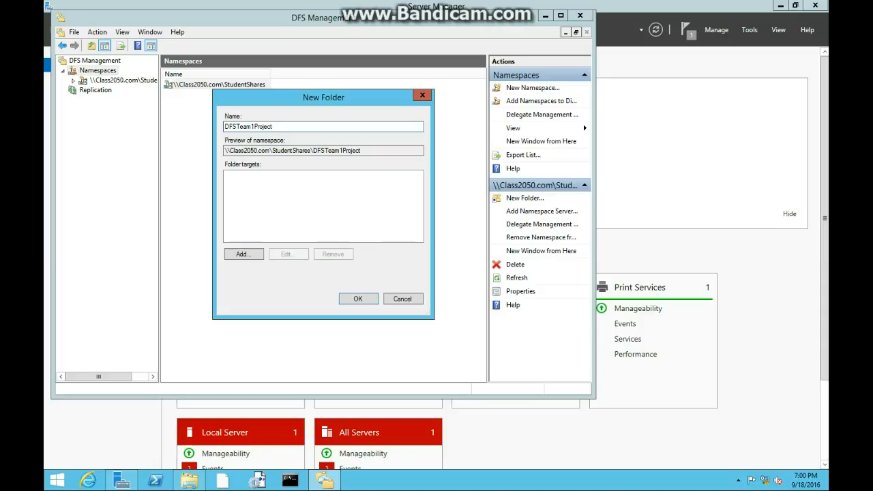
Add the shared folder \\SERVERA\Team1Project as the target of DFSTeam1Project and create the folder.
click(250, 253)
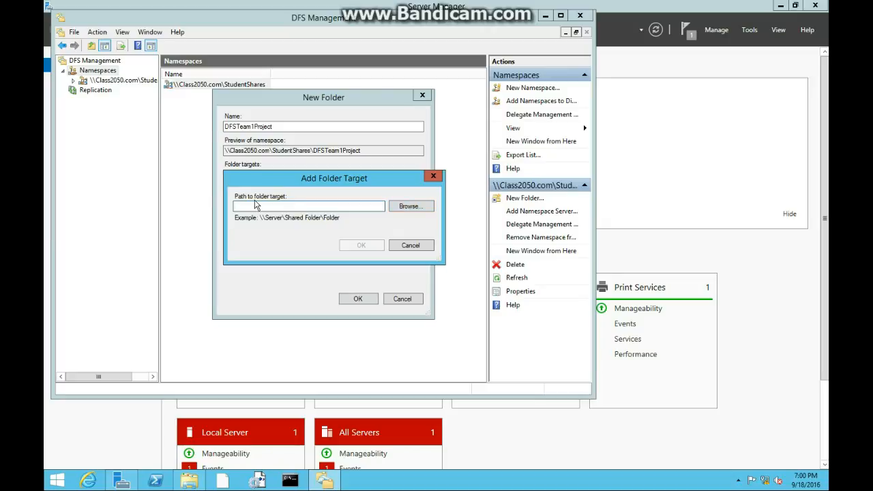
click(399, 206)
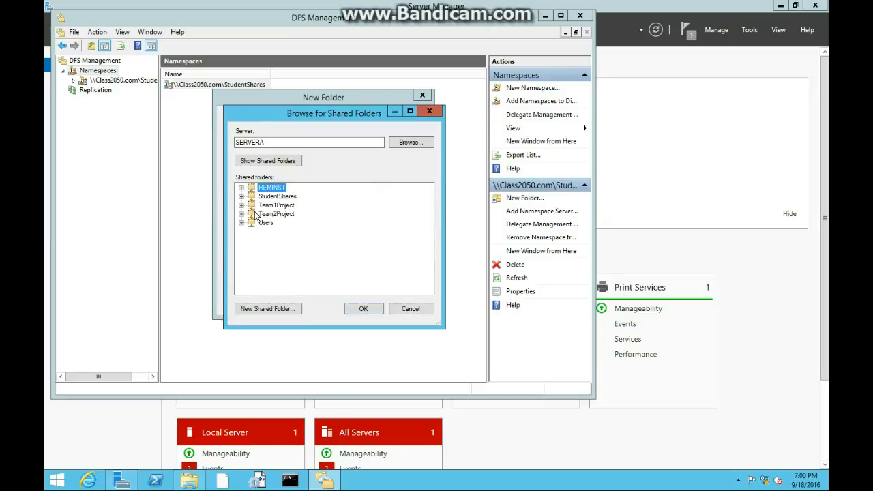
click(276, 206)
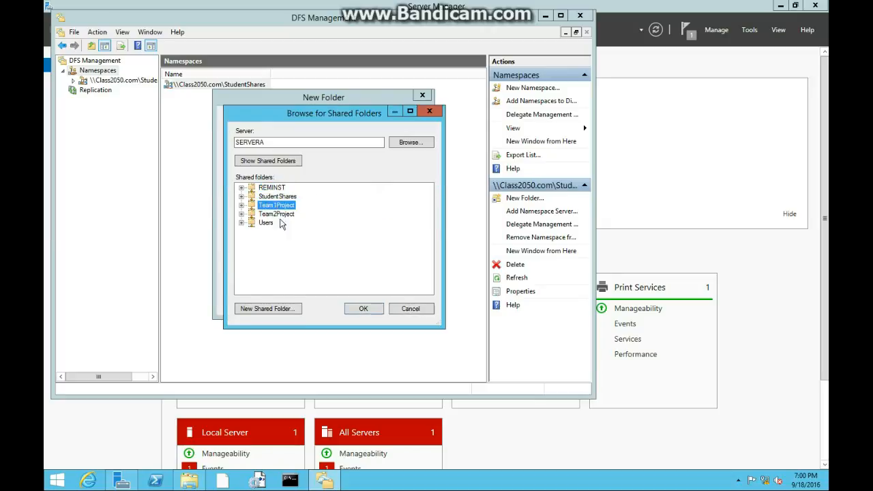
click(364, 310)
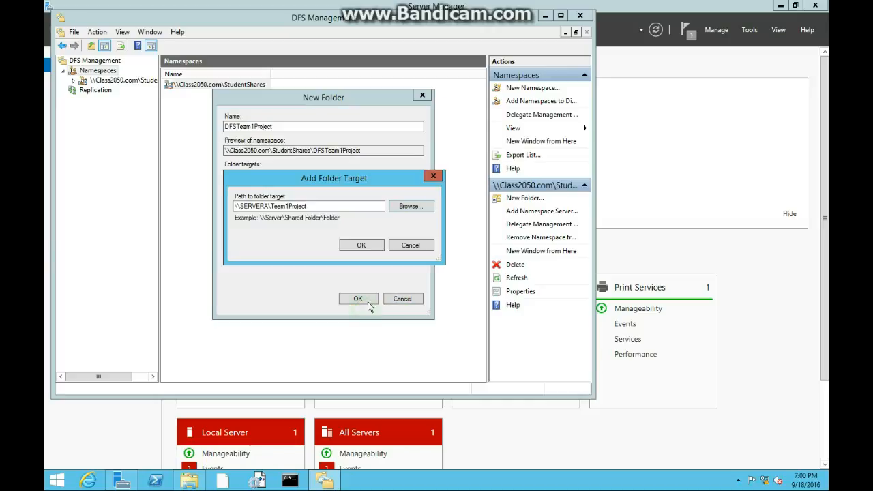
click(361, 244)
click(367, 304)
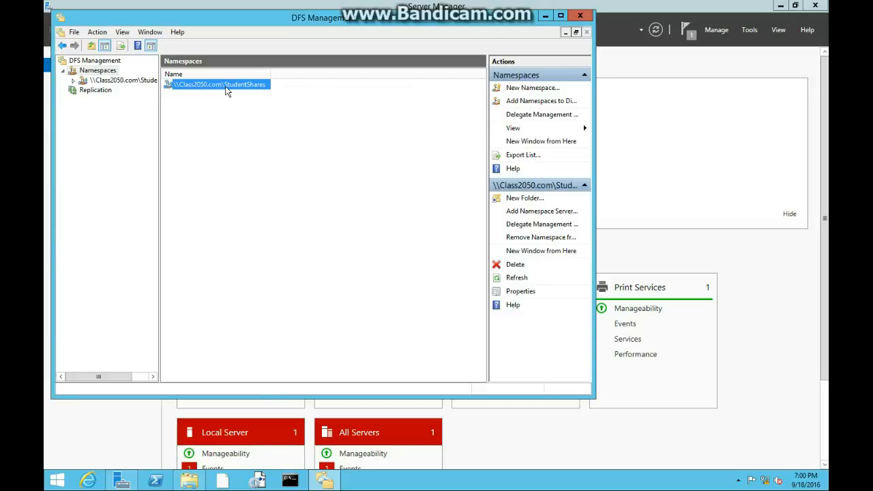
Add a folder named DFSTeam2Project to the StudentShares namespace with the Team2Project share on SERVERA as its target.
right_click(222, 84)
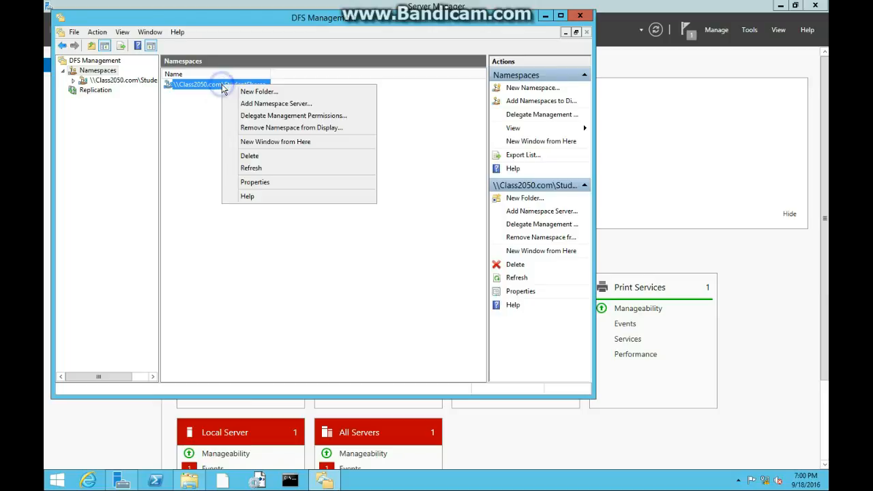
click(259, 91)
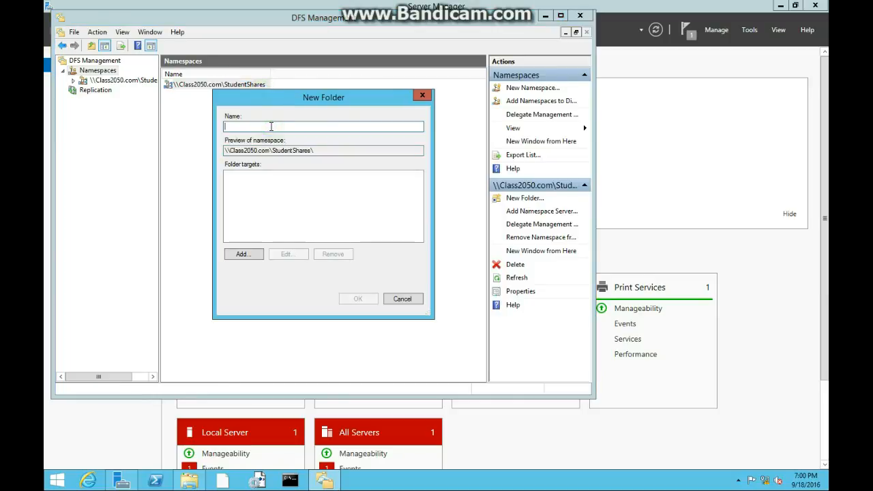
text(DFSTeam2Project)
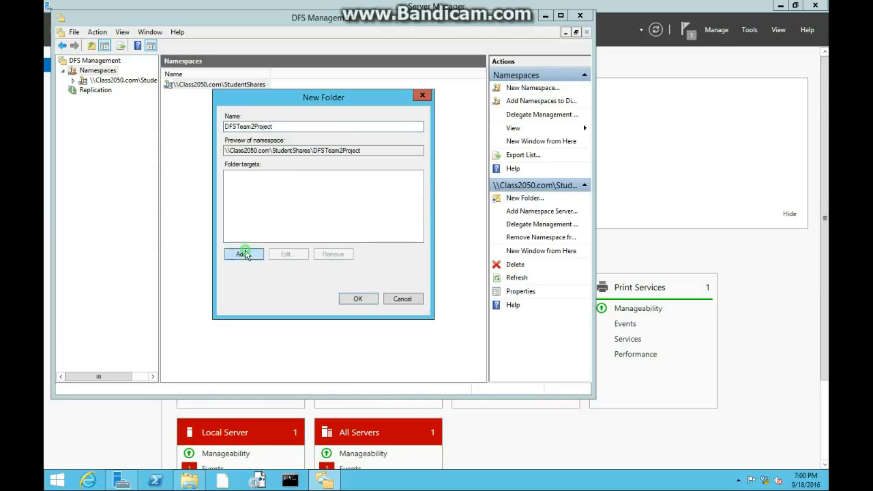
click(243, 254)
click(410, 206)
click(286, 219)
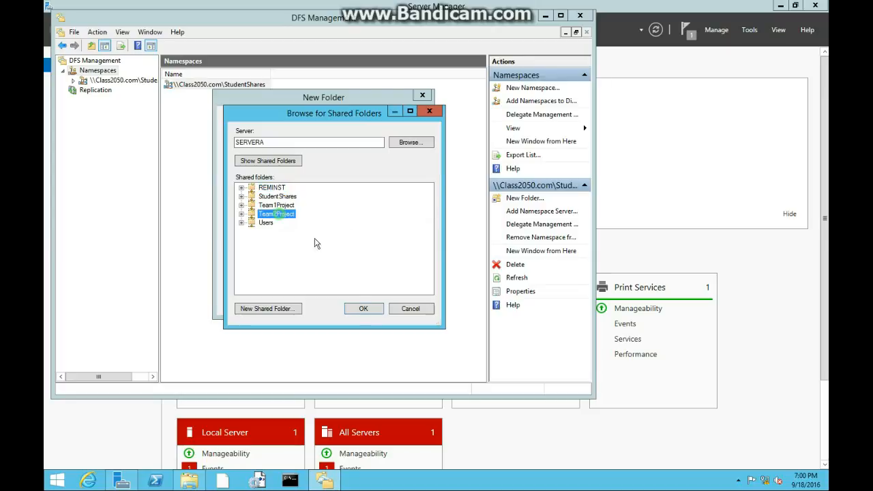
click(364, 308)
click(360, 246)
click(358, 299)
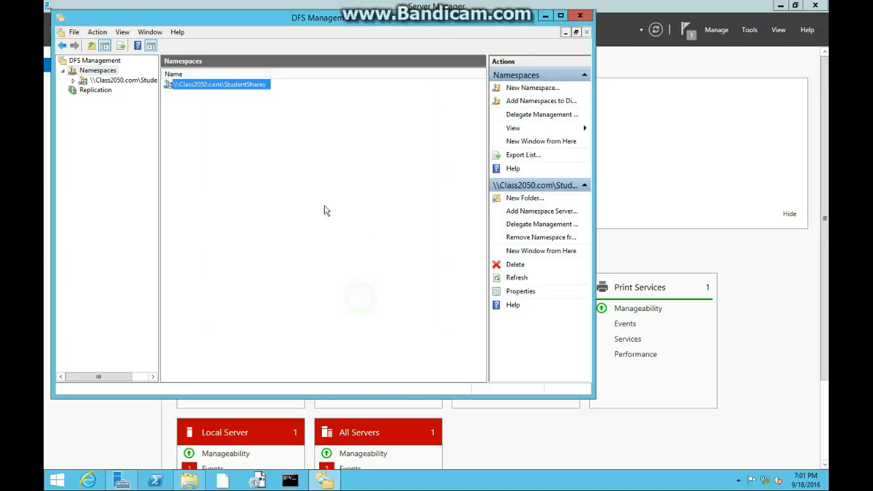
right_click(193, 88)
click(218, 97)
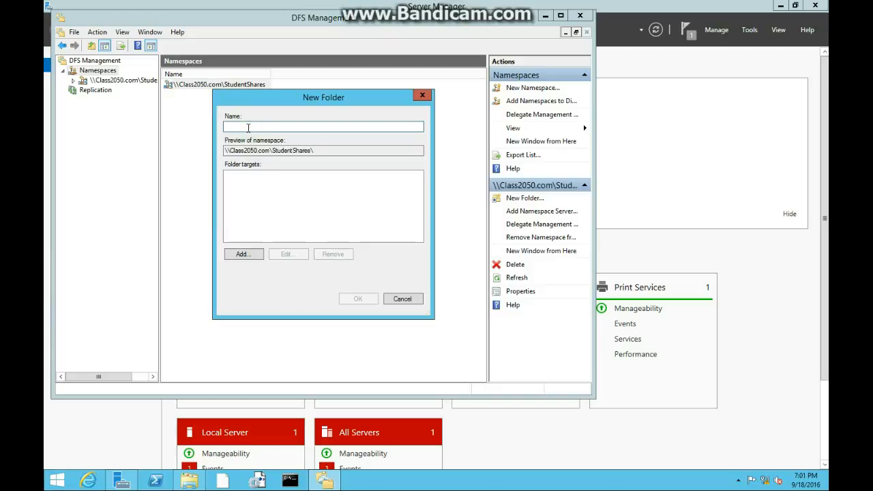
text(DFSTeam1Data)
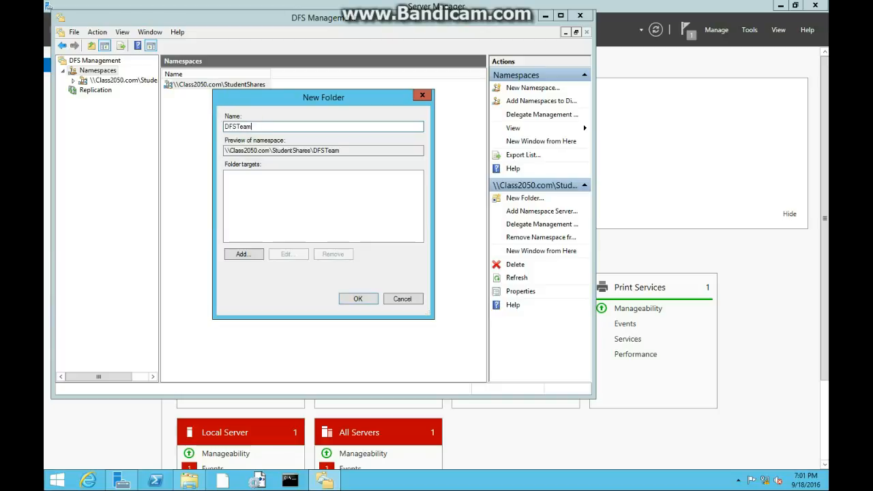
click(244, 254)
click(409, 208)
click(276, 205)
click(278, 196)
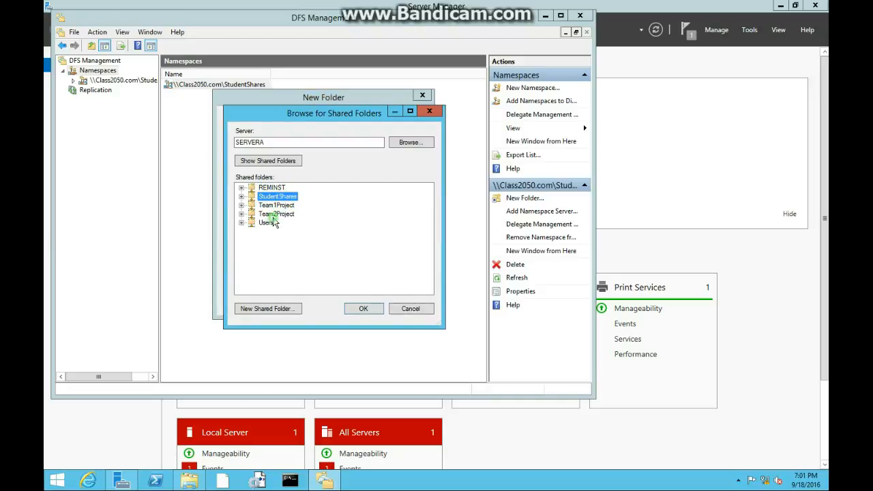
click(273, 216)
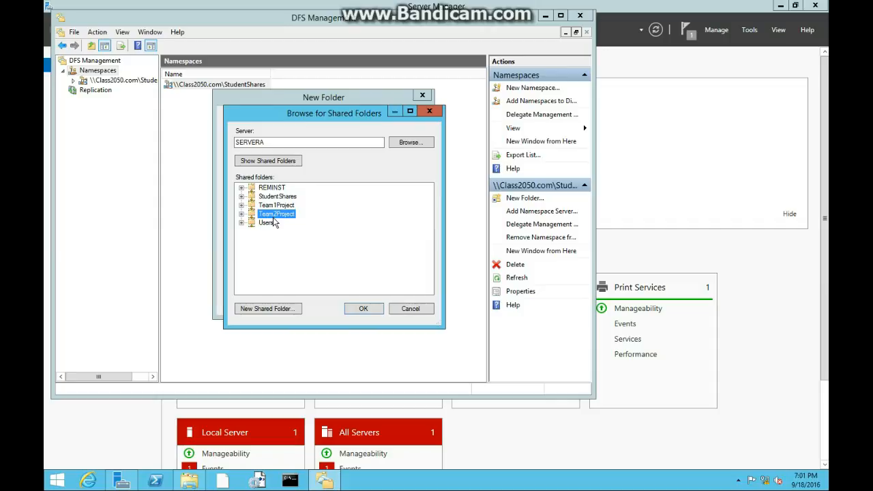
click(241, 196)
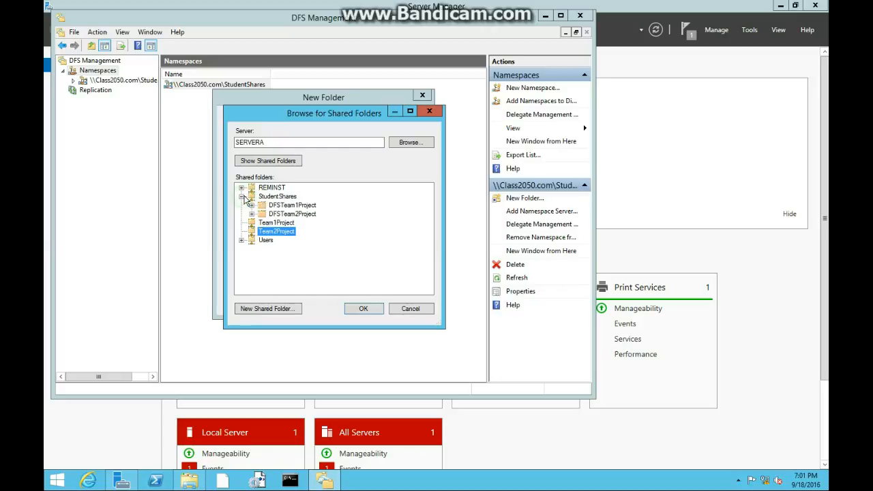
click(252, 205)
click(423, 309)
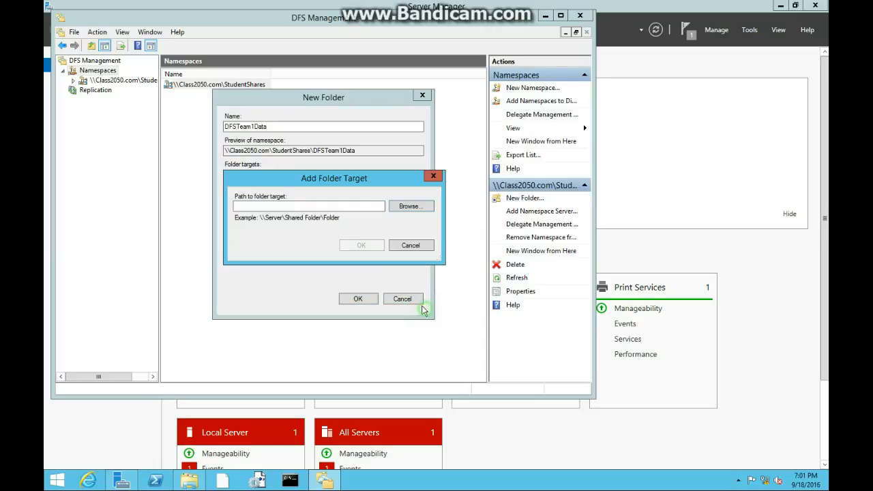
click(392, 247)
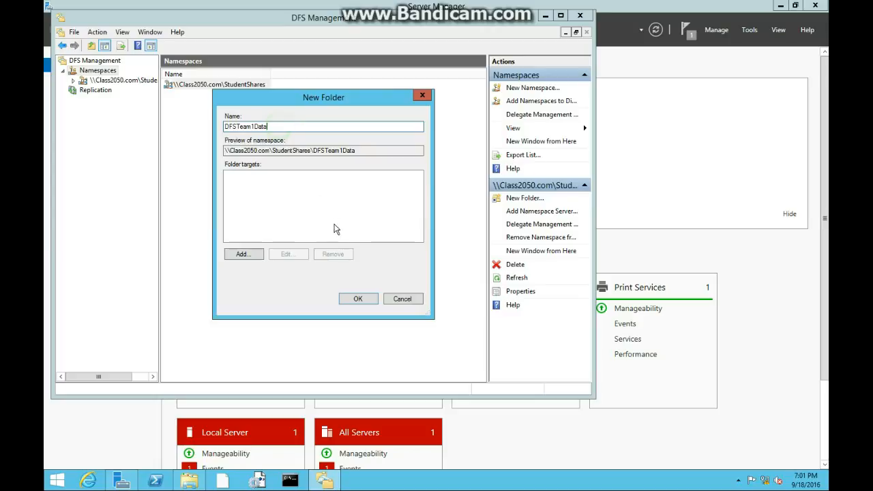
click(402, 299)
click(197, 85)
right_click(199, 86)
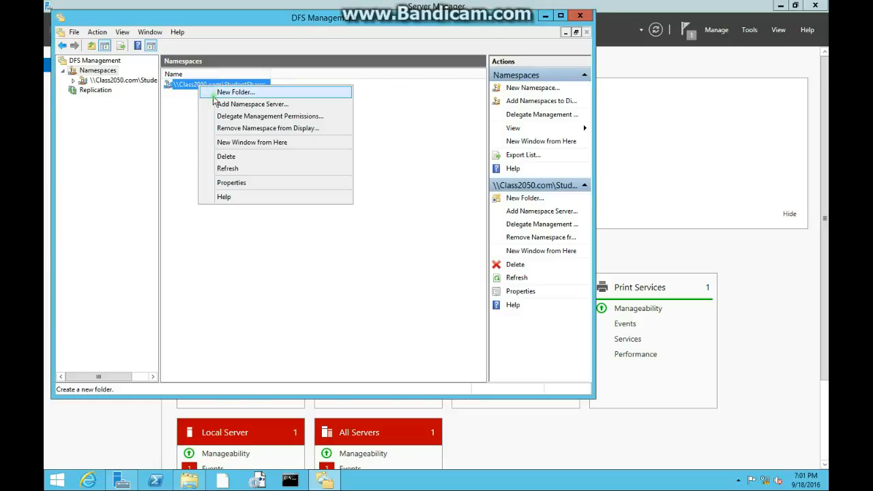
click(232, 93)
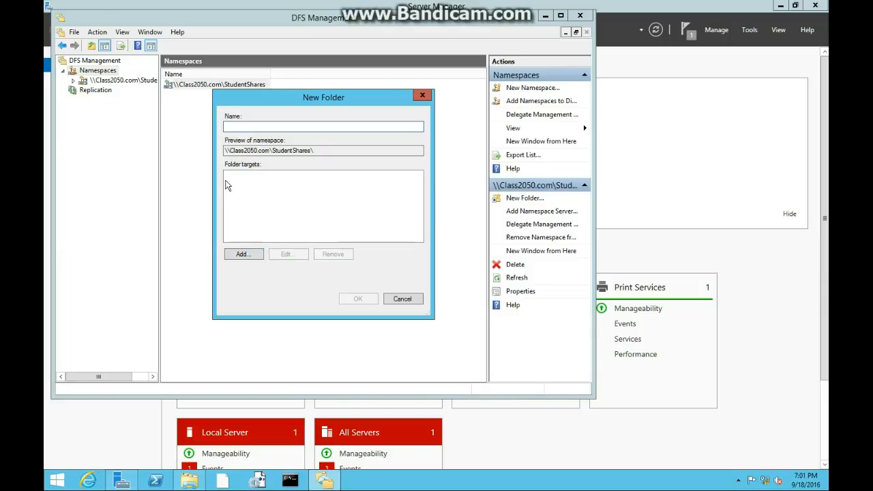
text(DFSTeam1Data)
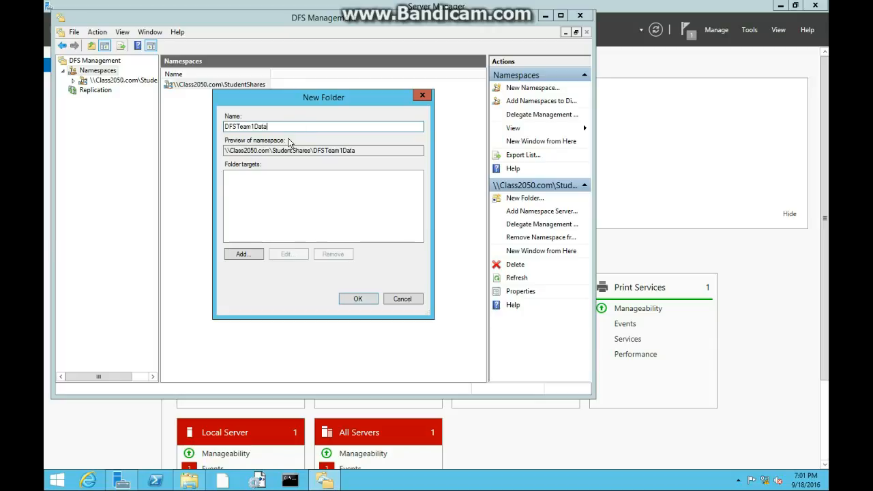
click(241, 255)
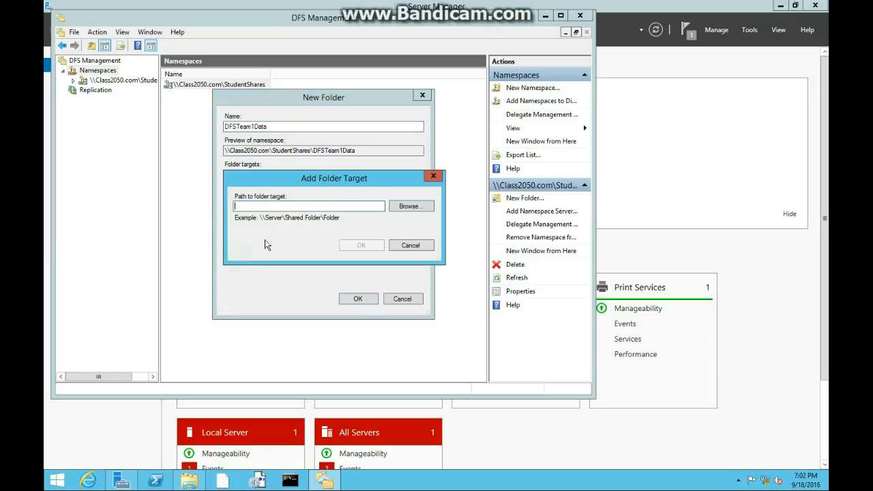
click(409, 207)
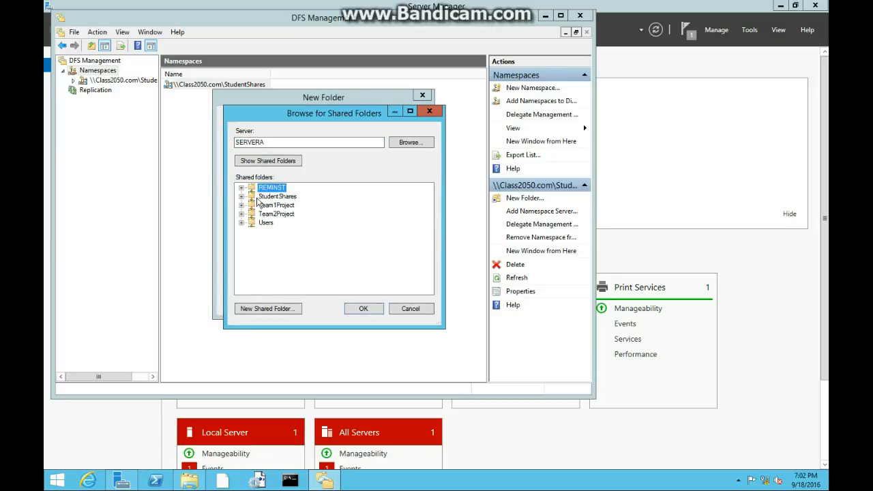
click(240, 197)
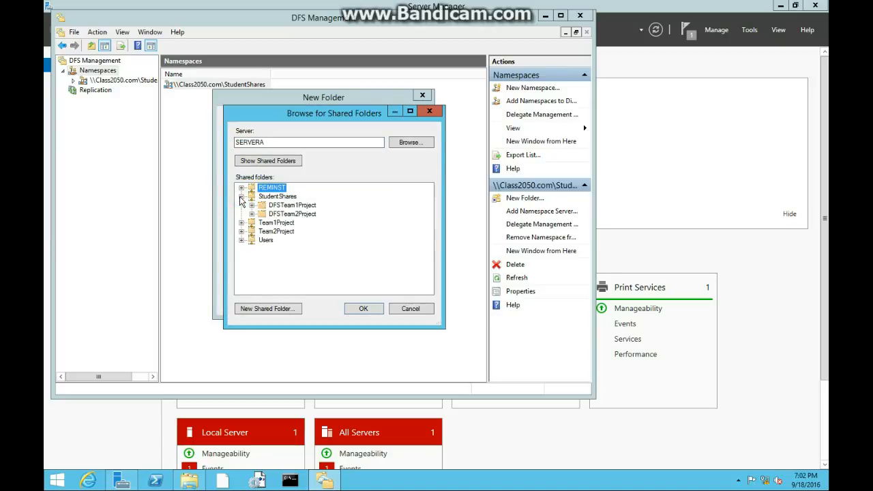
click(240, 197)
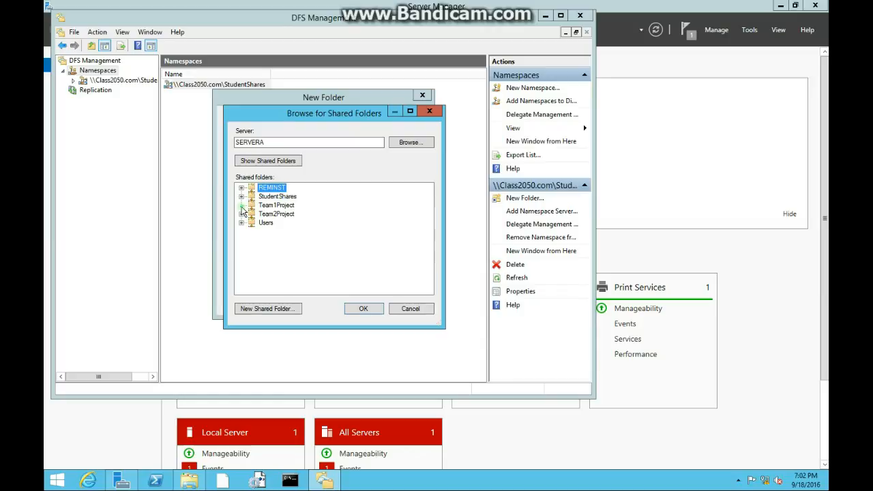
click(408, 310)
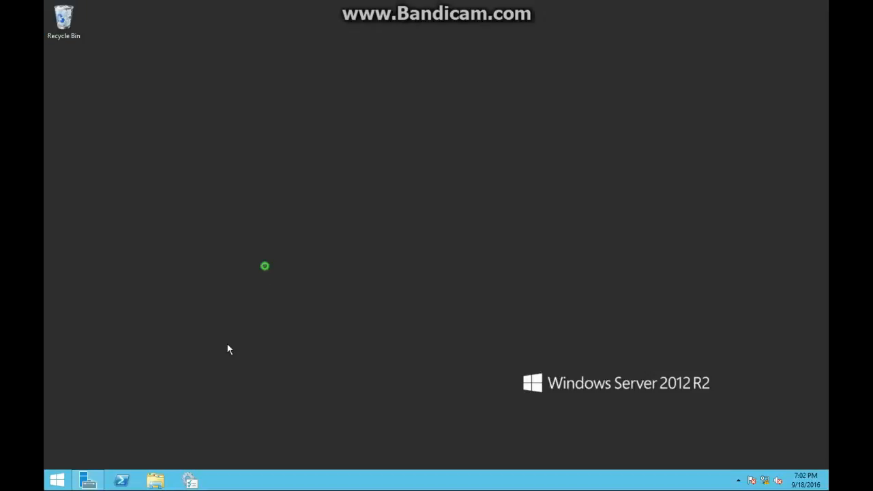
Switch to SERVERB and open the Data folder on Local Disk (C:).
click(89, 481)
click(155, 481)
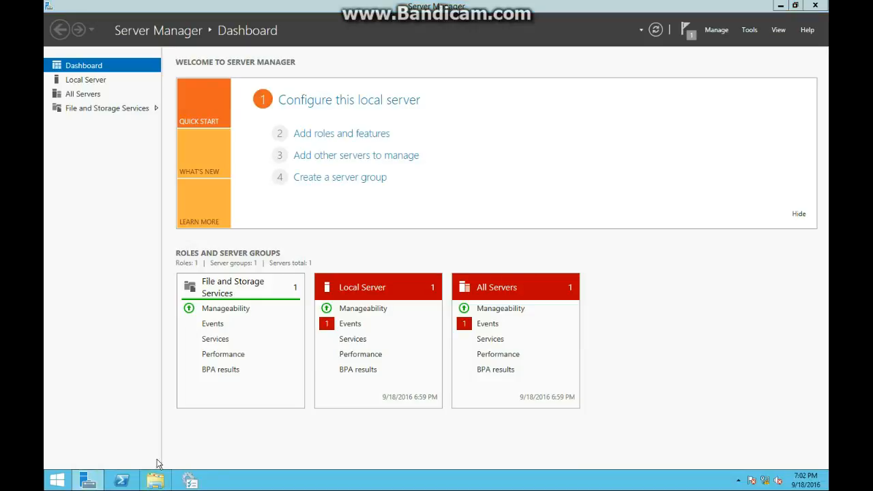
click(349, 298)
double_click(338, 258)
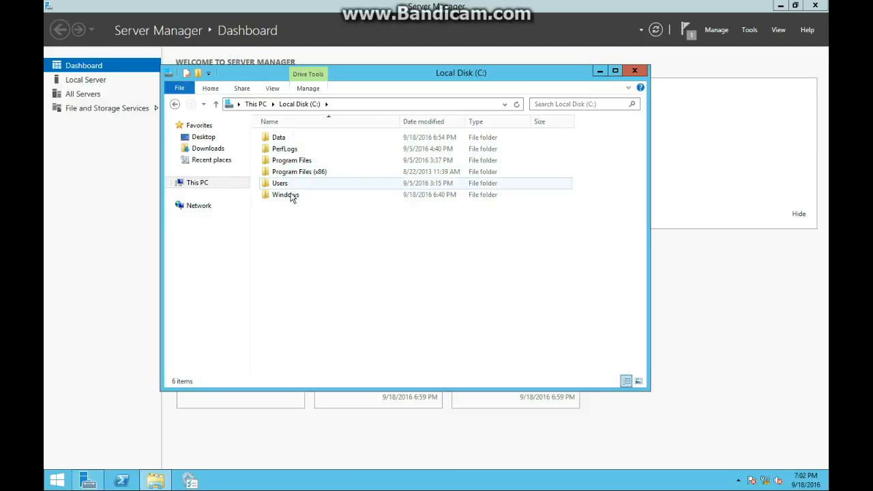
click(286, 138)
right_click(286, 138)
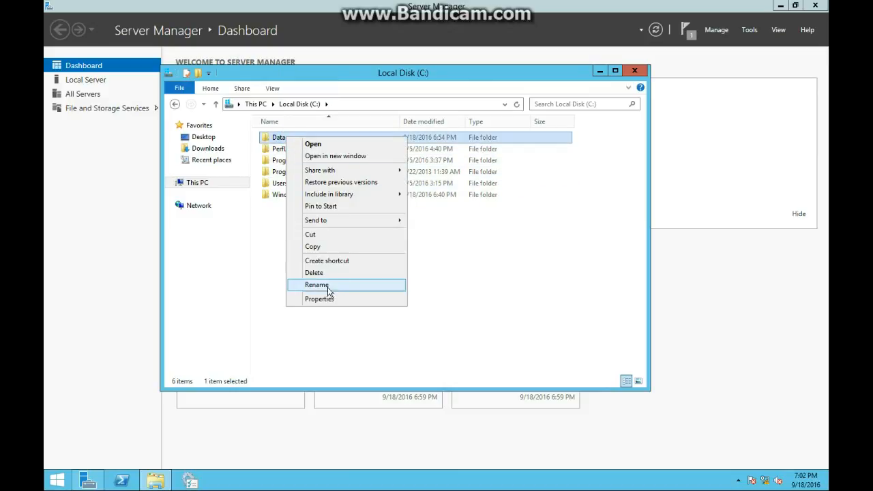
double_click(277, 140)
Check the advanced sharing settings and share name of the Team1 folder in C:\Data.
click(277, 141)
right_click(276, 141)
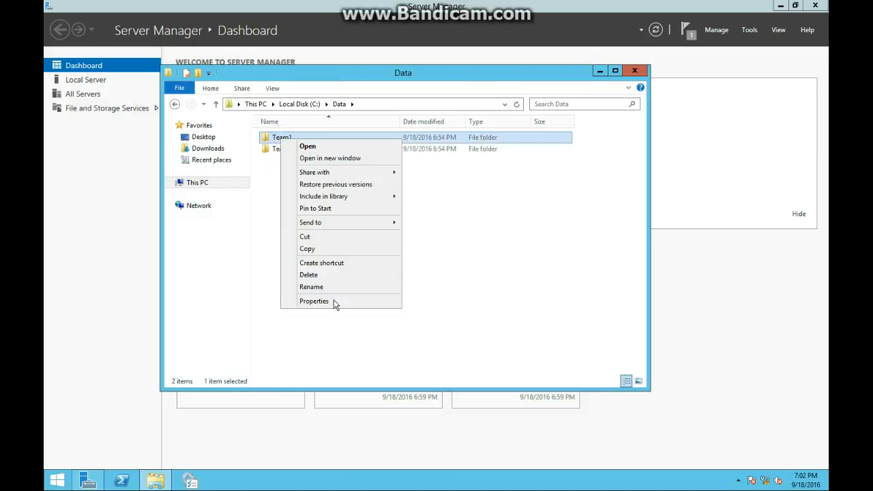
click(335, 298)
click(340, 166)
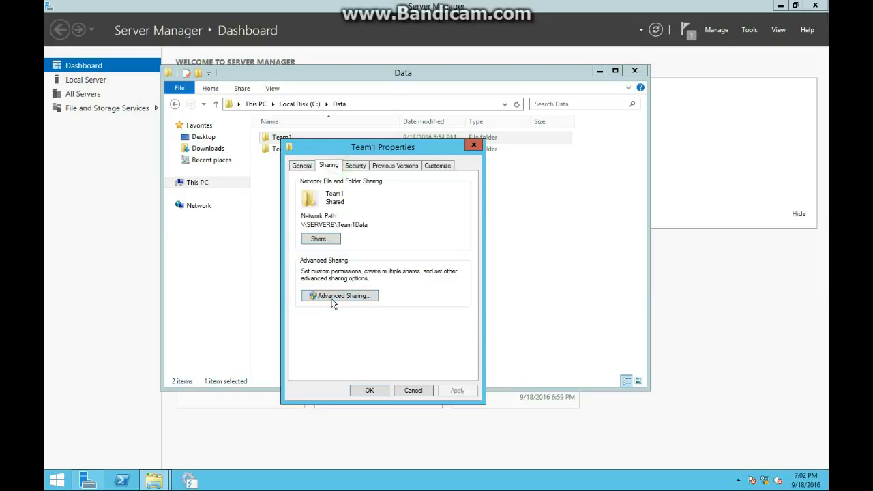
click(332, 296)
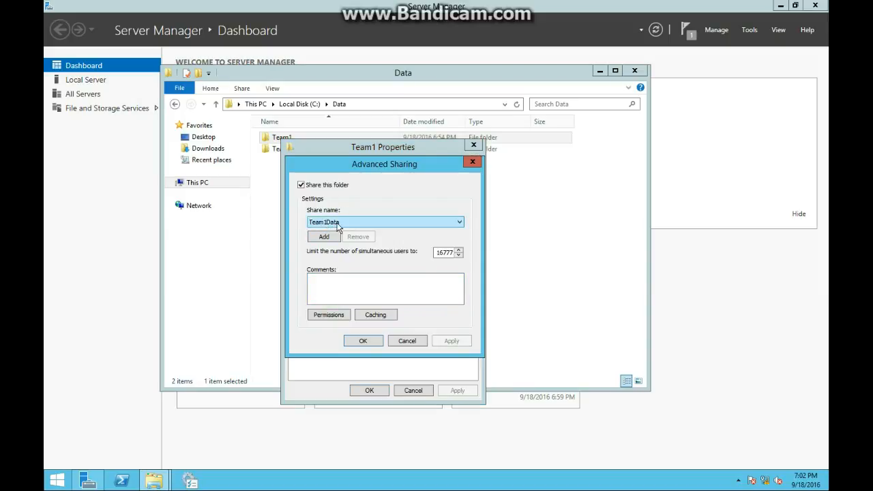
click(363, 341)
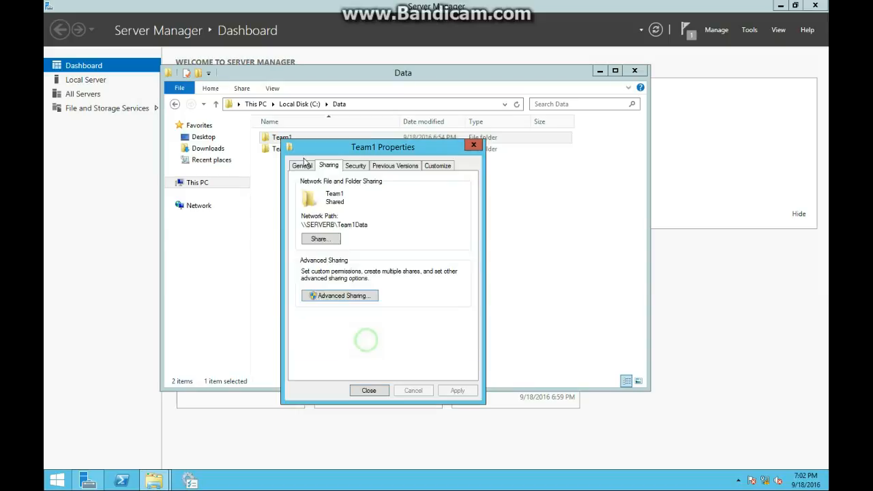
click(369, 391)
Check the advanced sharing settings and share name of the Team2 folder in C:\Data.
right_click(282, 144)
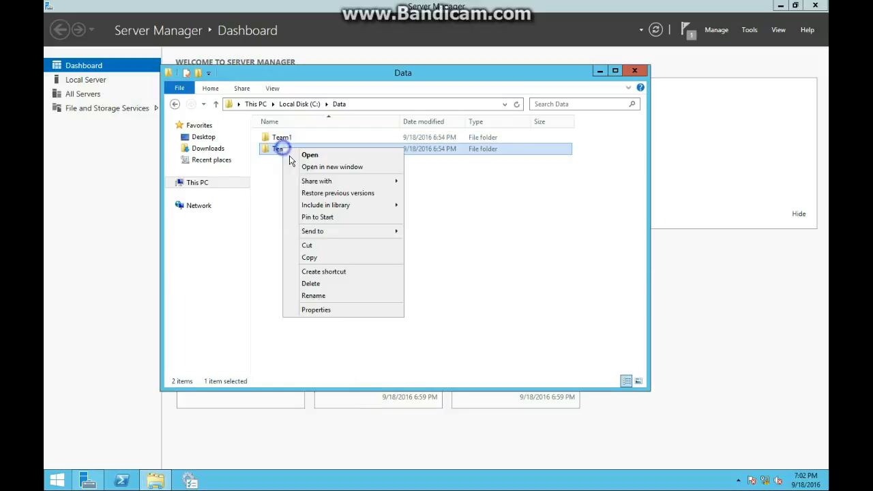
click(331, 311)
click(339, 174)
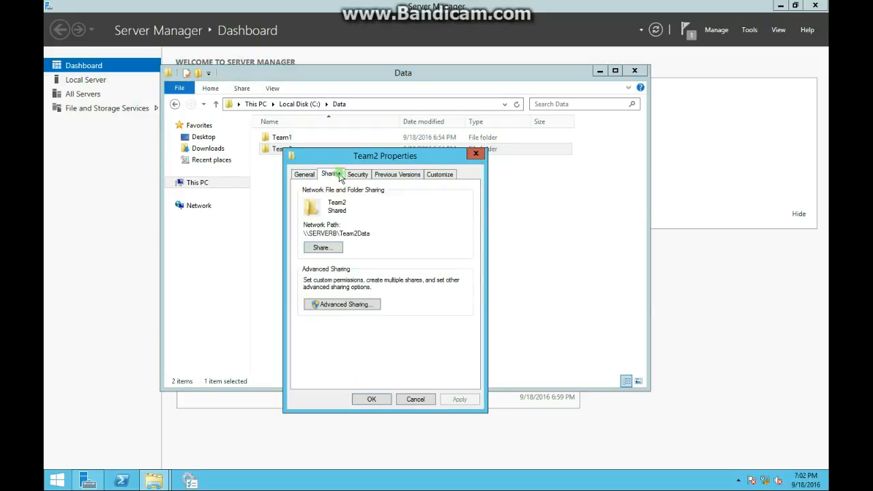
click(336, 305)
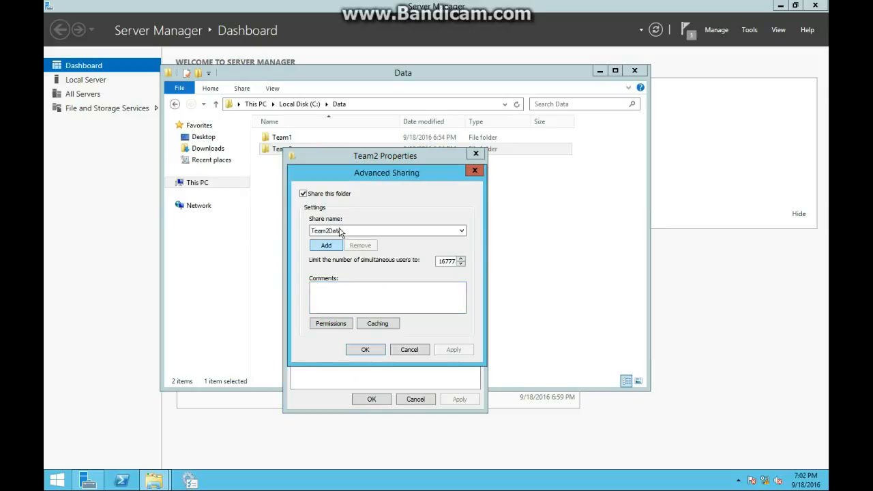
click(376, 350)
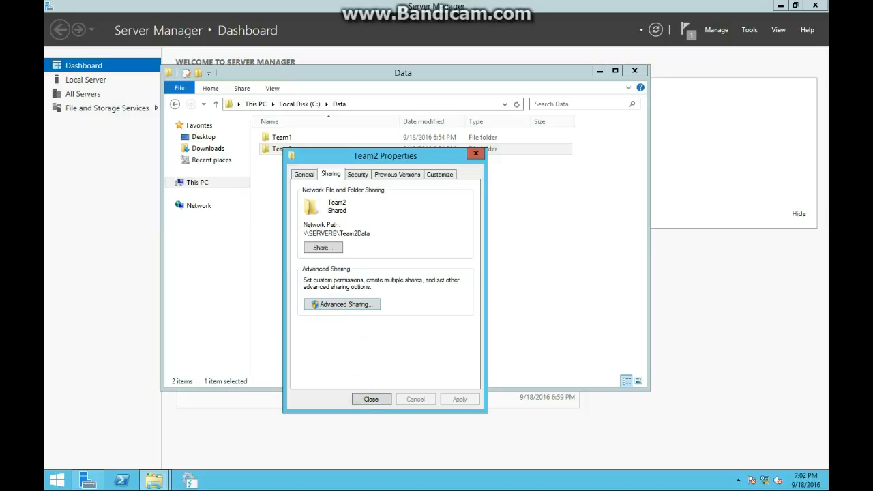
click(375, 401)
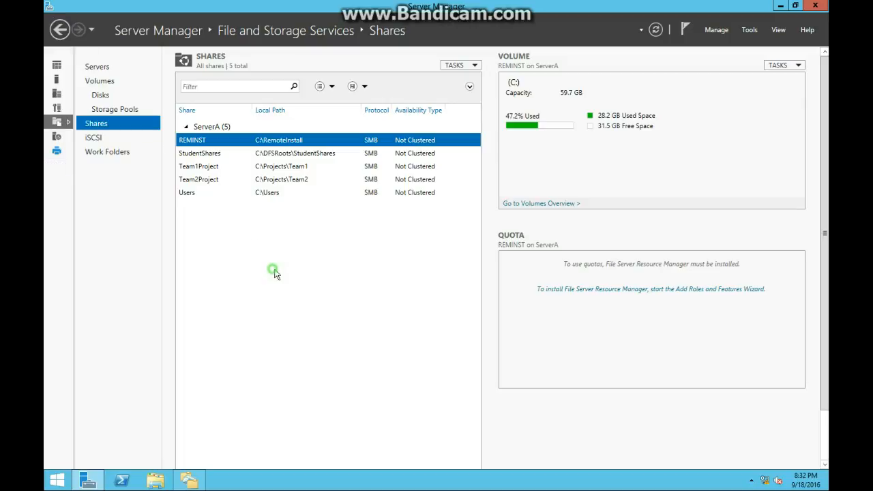
Return to SERVERA, open DFS Management and display its namespaces.
click(780, 5)
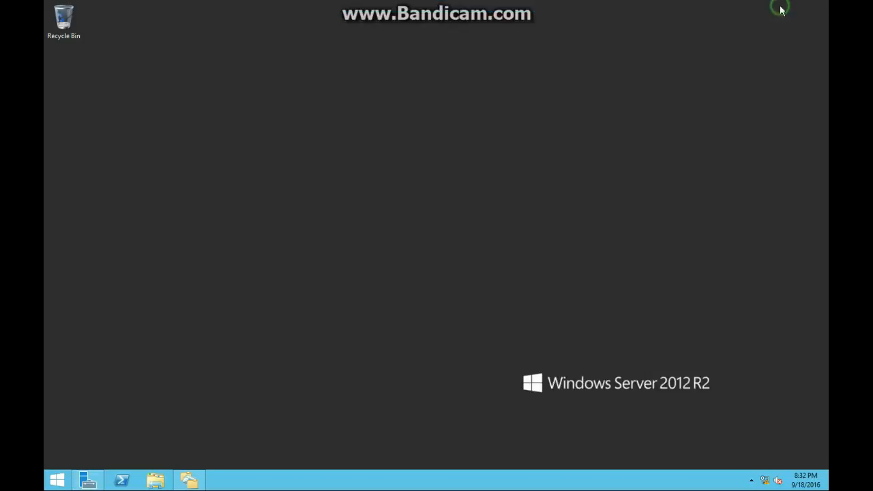
click(89, 481)
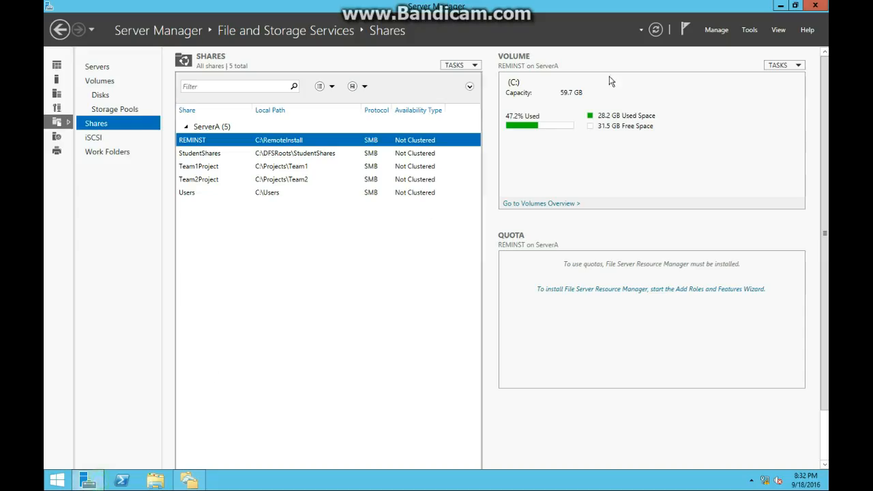
click(750, 30)
click(737, 91)
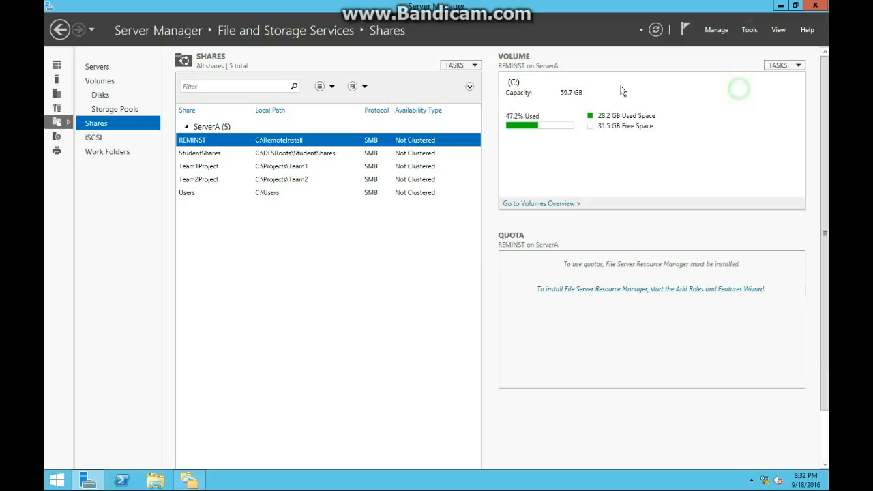
click(98, 71)
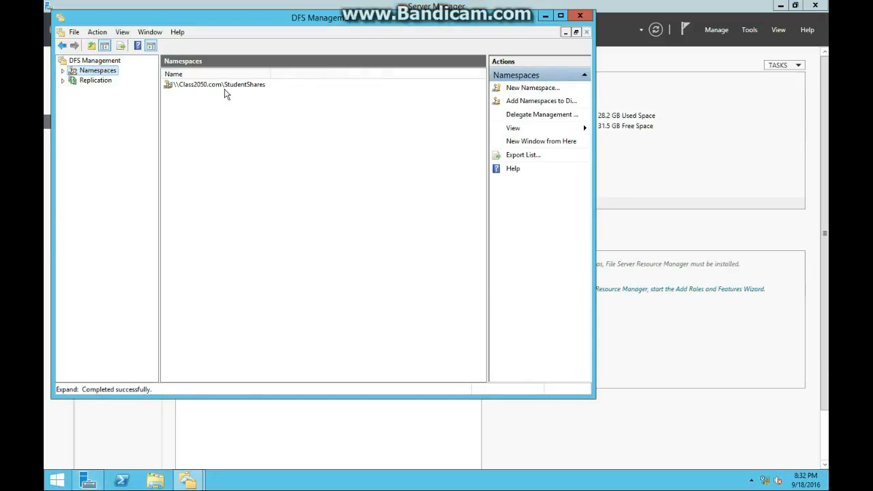
Start a new folder named Team1Data in the \\Class2050.com\StudentShares namespace.
right_click(223, 86)
click(237, 100)
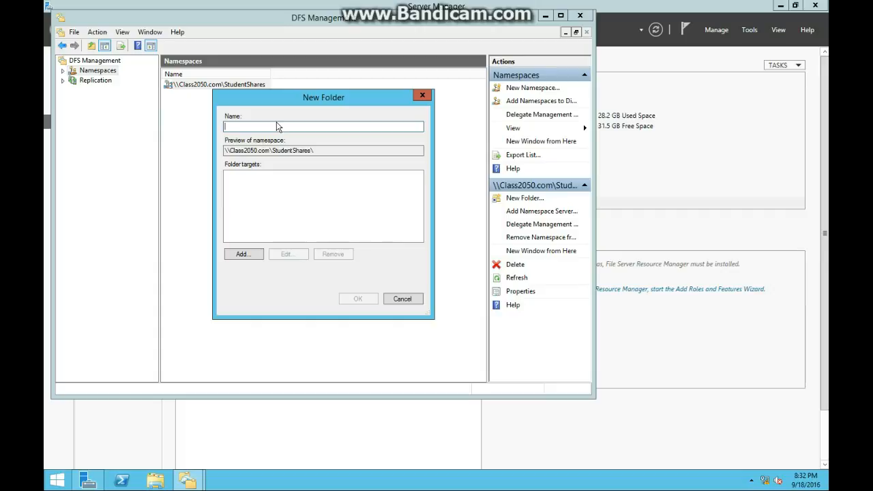
text(Team1Data)
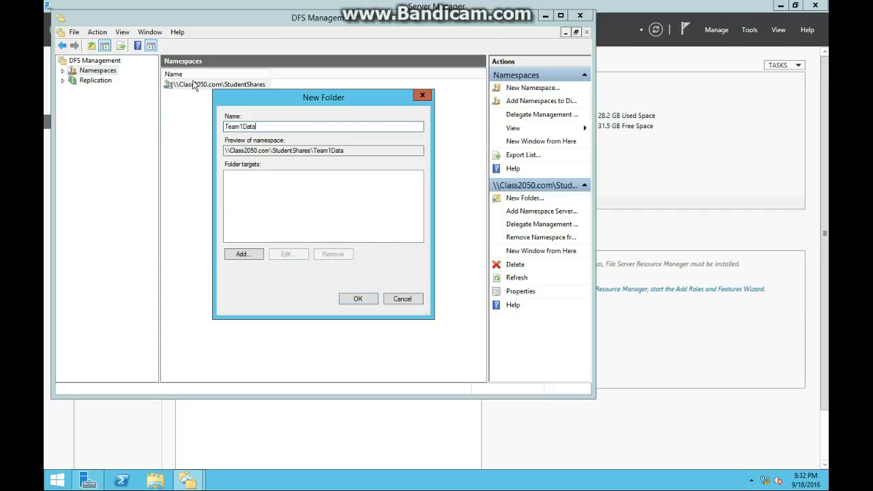
Begin adding a folder target for Team1Data, using the Class2050.com domain as the location for finding its server.
click(239, 255)
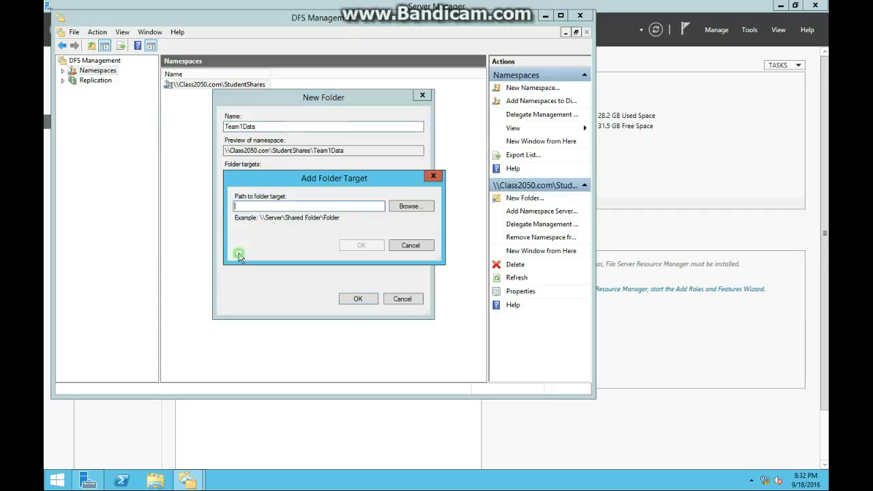
click(407, 206)
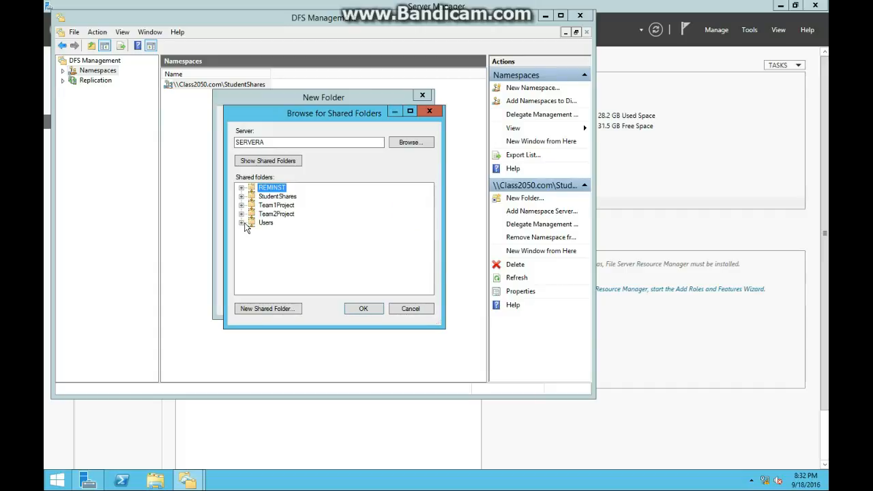
click(413, 143)
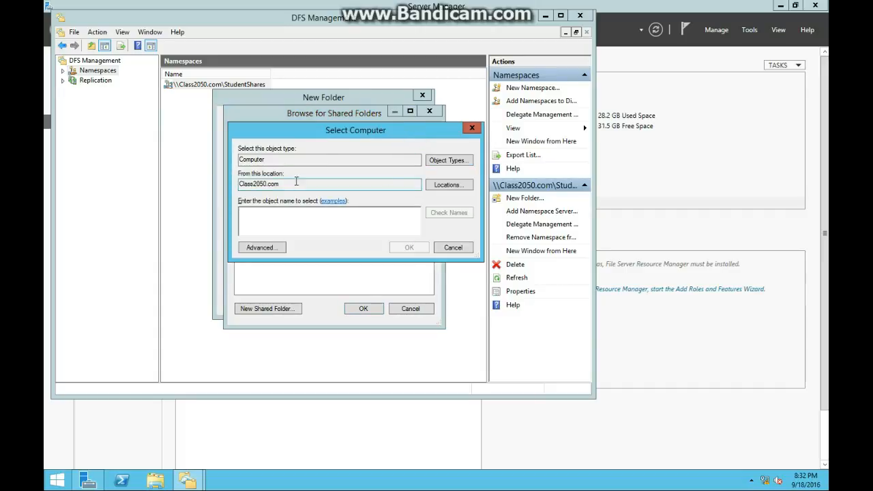
click(449, 184)
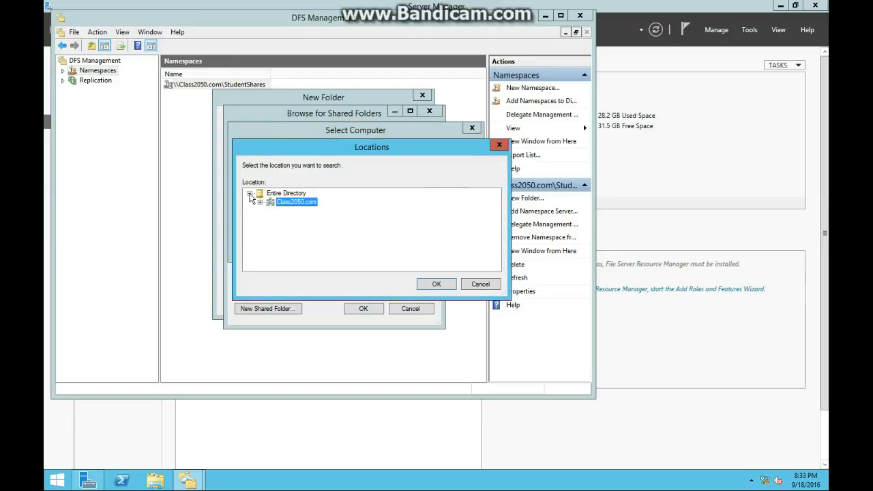
click(260, 202)
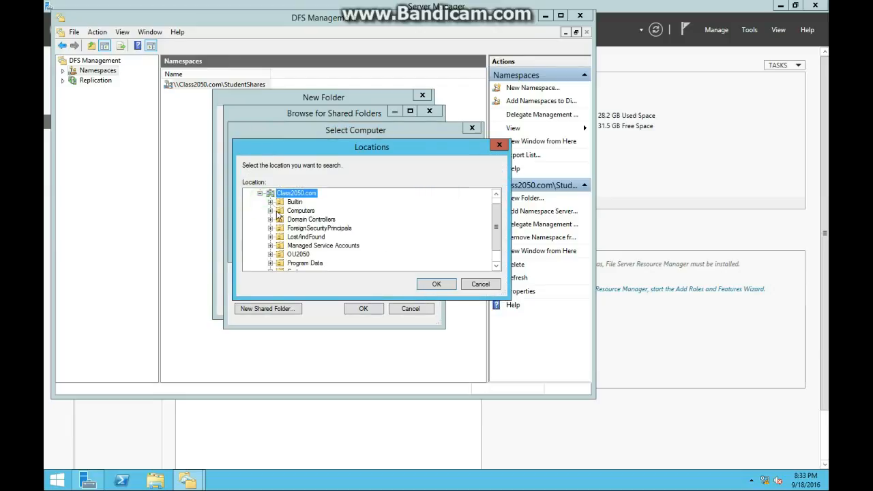
click(444, 285)
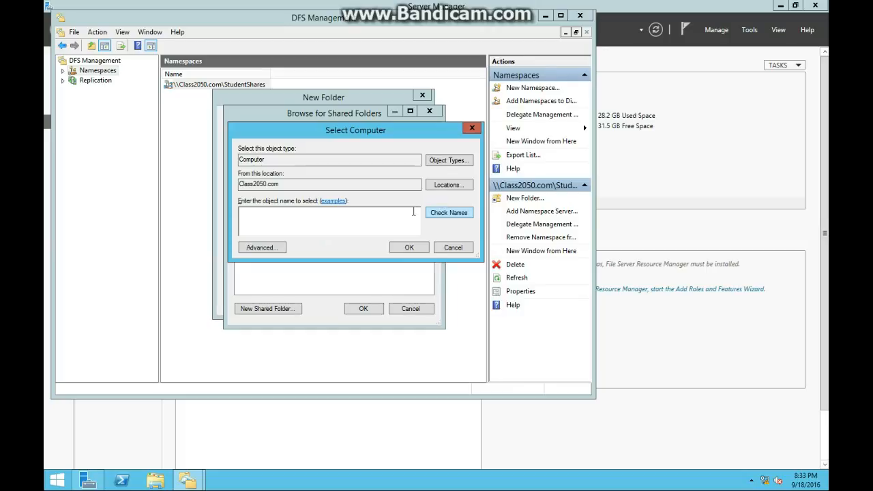
Find and select SERVERB, add its Team1Data share as the folder target and create the namespace folder.
click(267, 250)
click(490, 250)
click(263, 368)
double_click(263, 368)
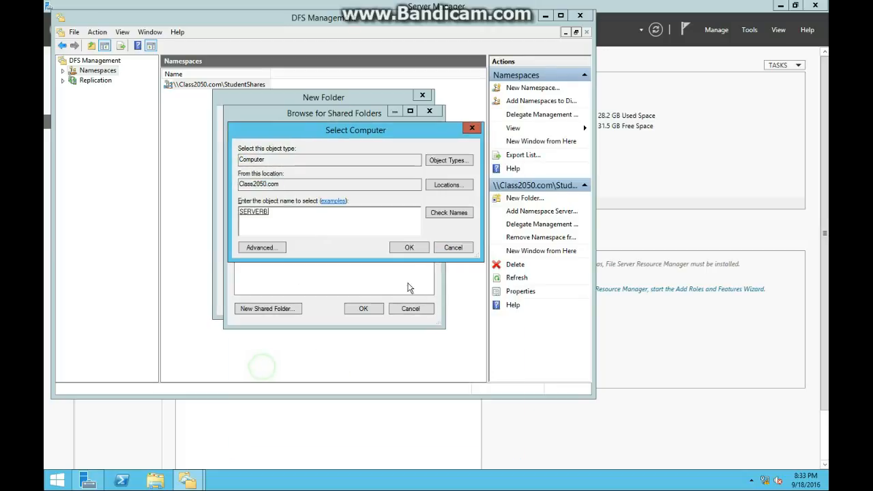
click(407, 248)
click(361, 310)
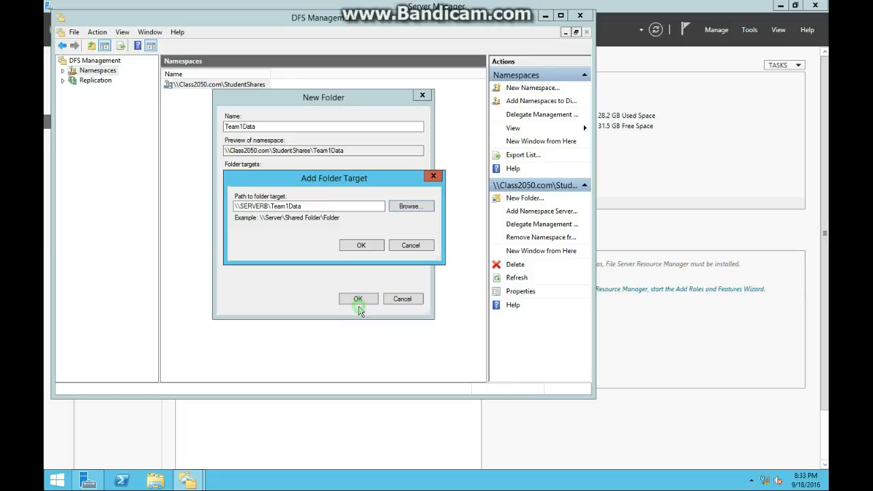
click(352, 245)
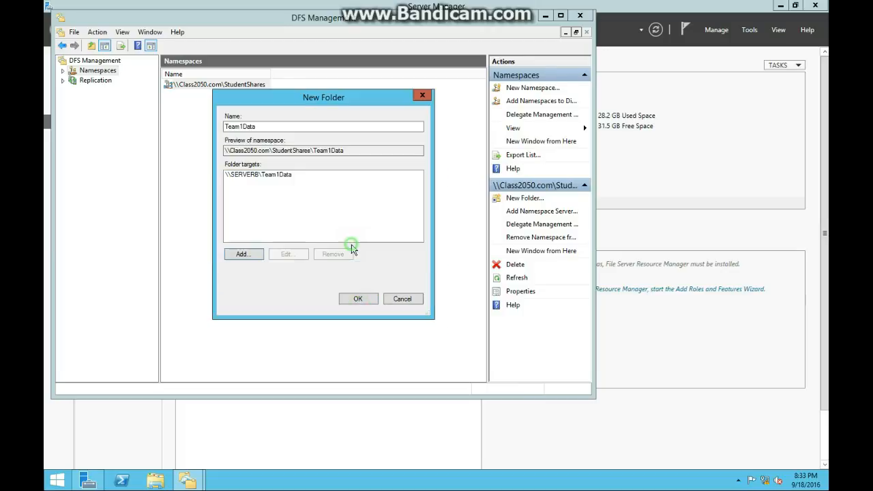
click(256, 175)
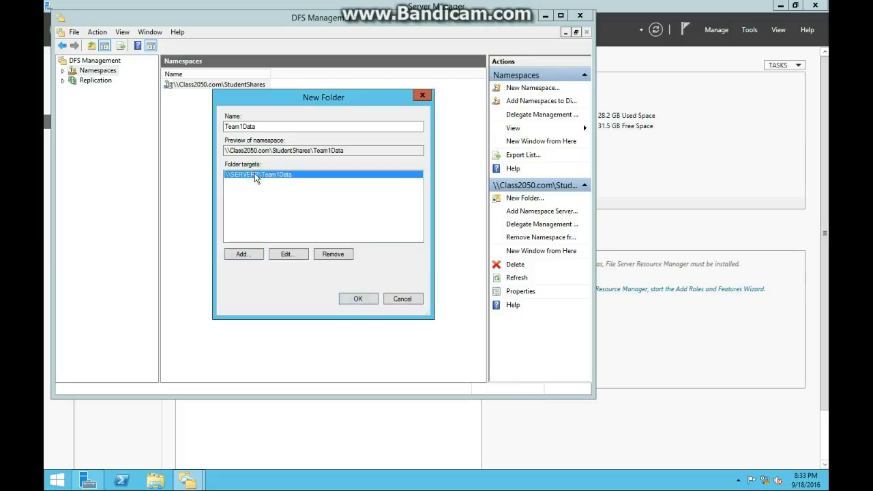
click(359, 300)
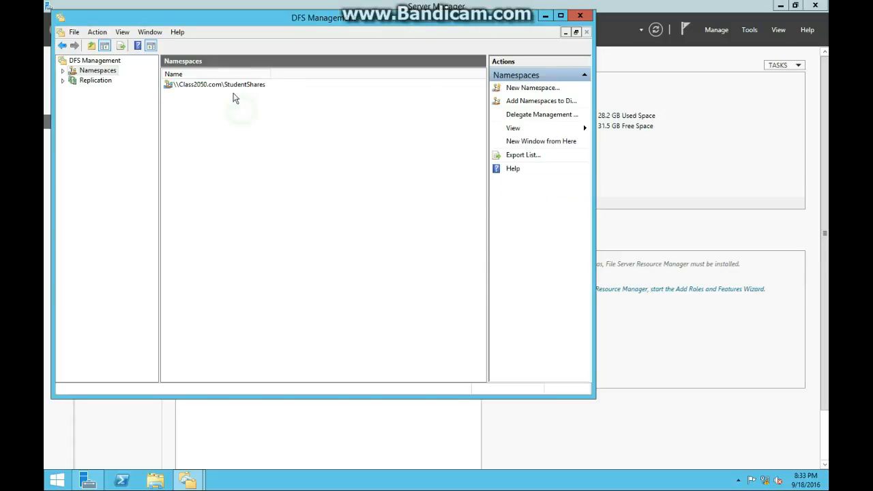
Start another new folder named Team2Data in the \\Class2050.com\StudentShares namespace.
right_click(217, 84)
click(232, 90)
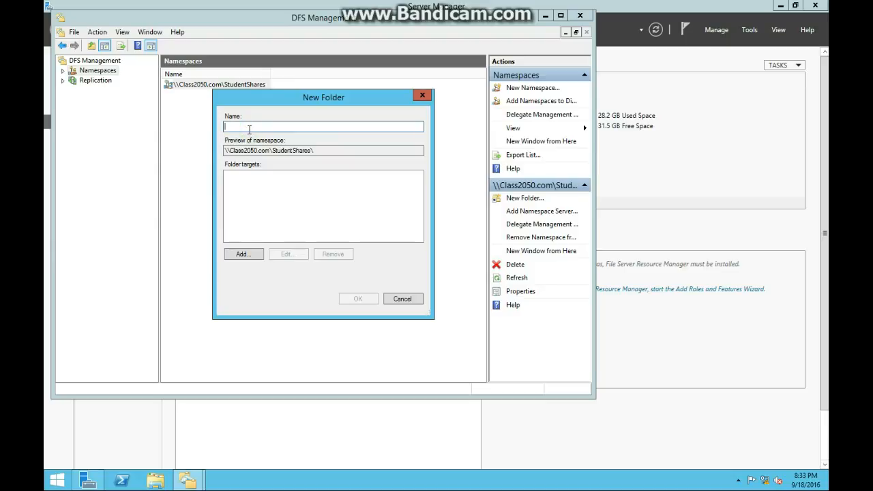
text(Team2)
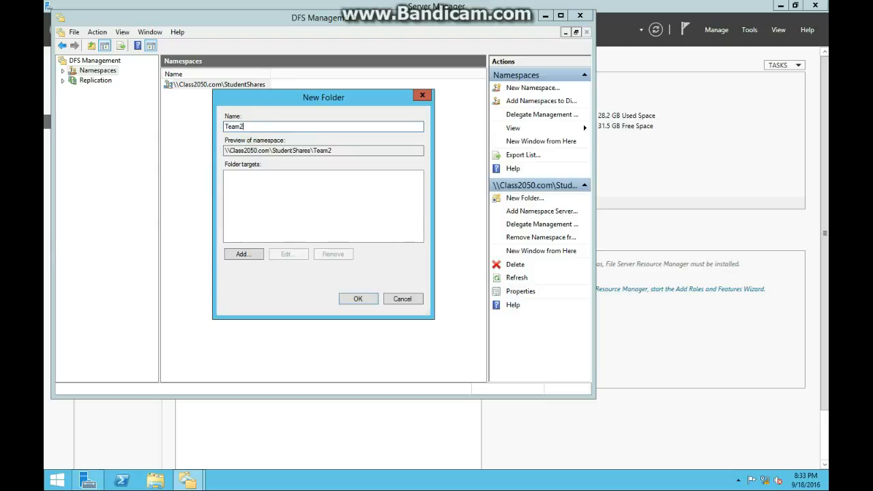
Begin adding a folder target for Team2Data and select SERVERB from the domain's computers as the server.
click(244, 253)
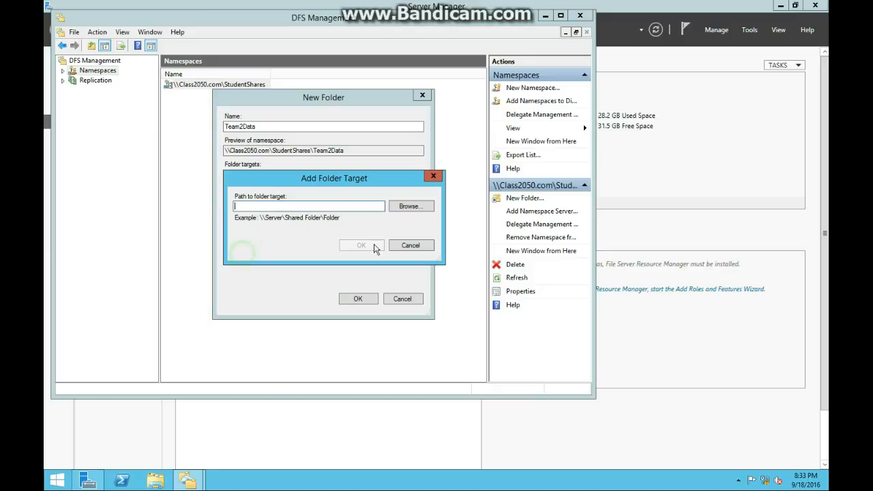
click(402, 207)
click(408, 143)
click(442, 250)
click(390, 143)
click(260, 248)
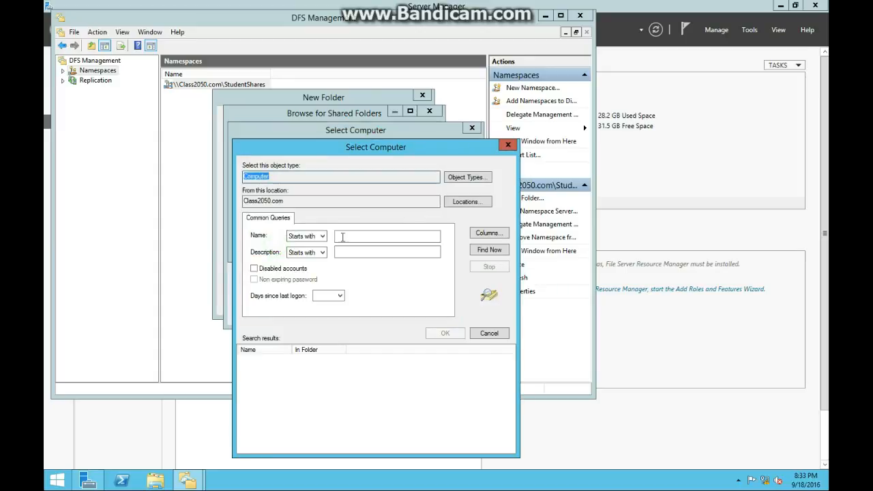
click(486, 251)
double_click(312, 367)
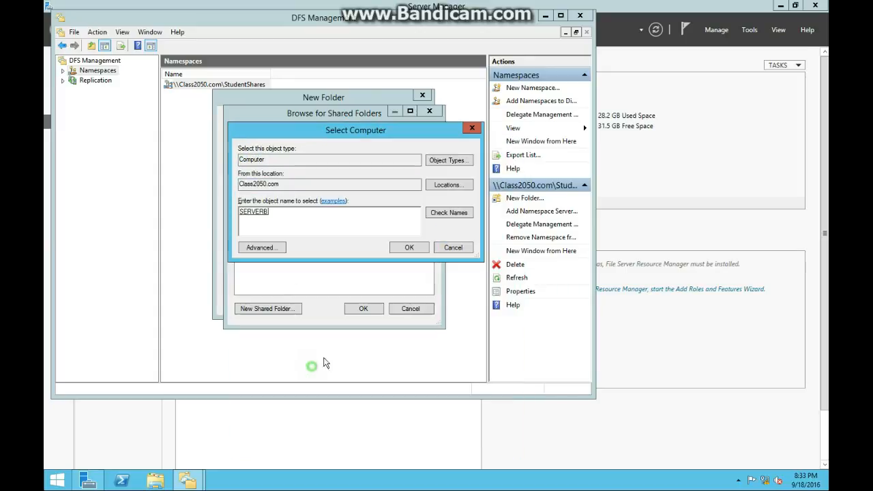
click(410, 248)
Add SERVERB's Team2Data share as the folder target and create the Team2Data namespace folder.
click(281, 202)
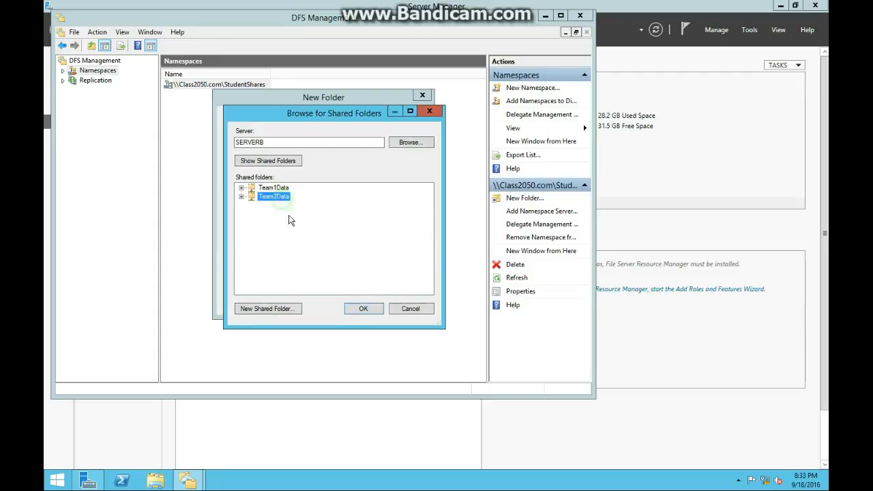
click(363, 308)
click(362, 245)
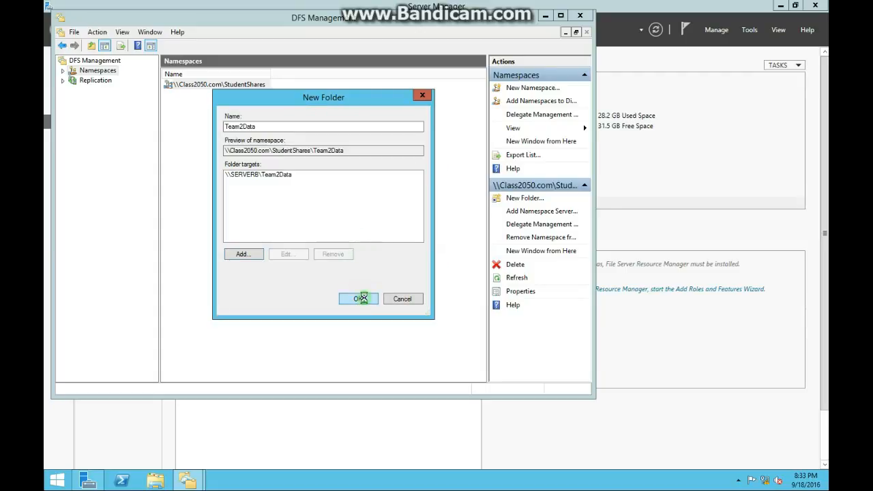
click(357, 298)
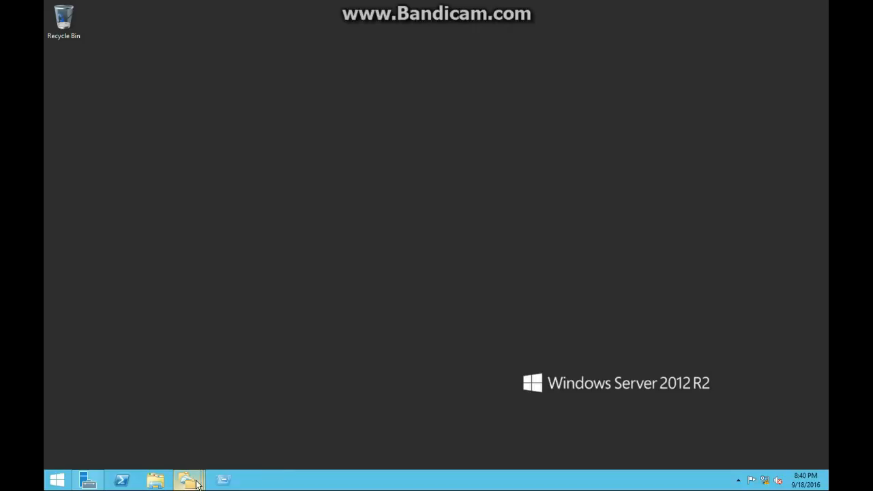
Reopen DFS Management from Server Manager and display the folders in the StudentShares namespace.
click(97, 481)
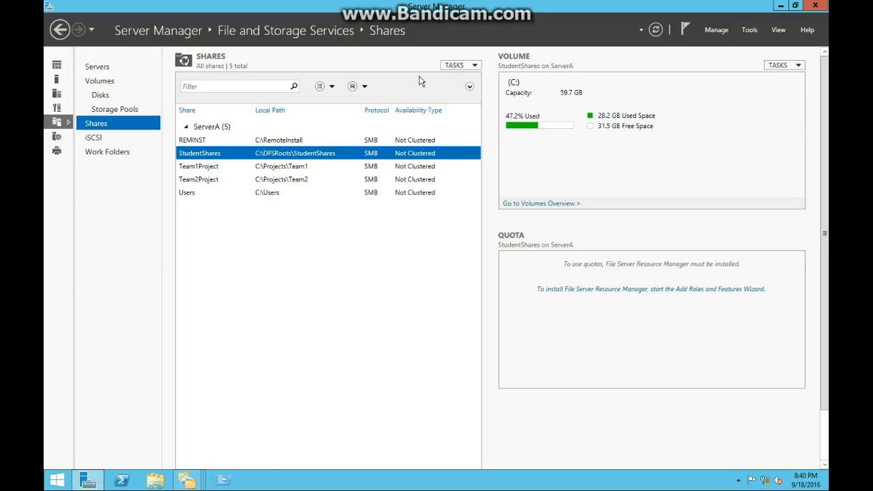
click(749, 30)
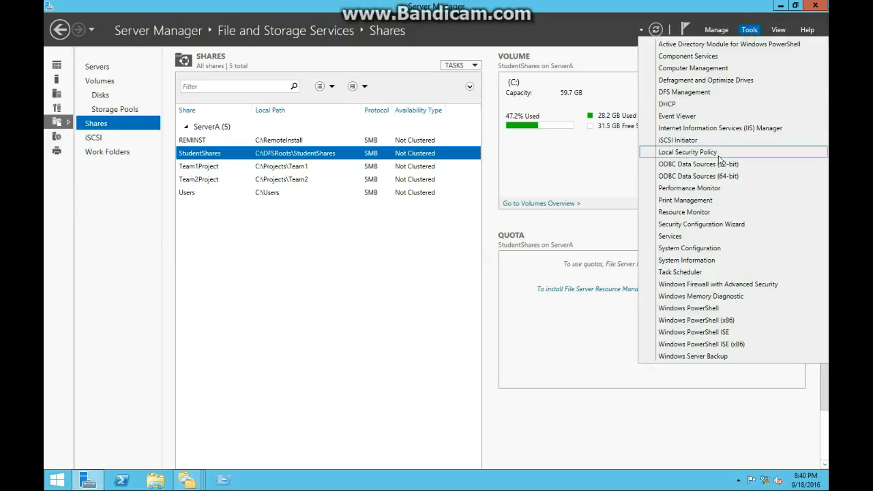
click(682, 93)
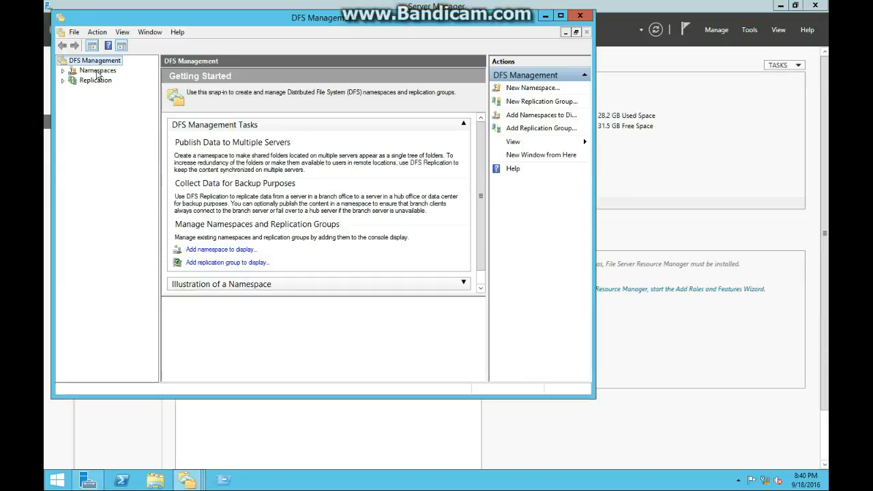
click(87, 72)
click(202, 85)
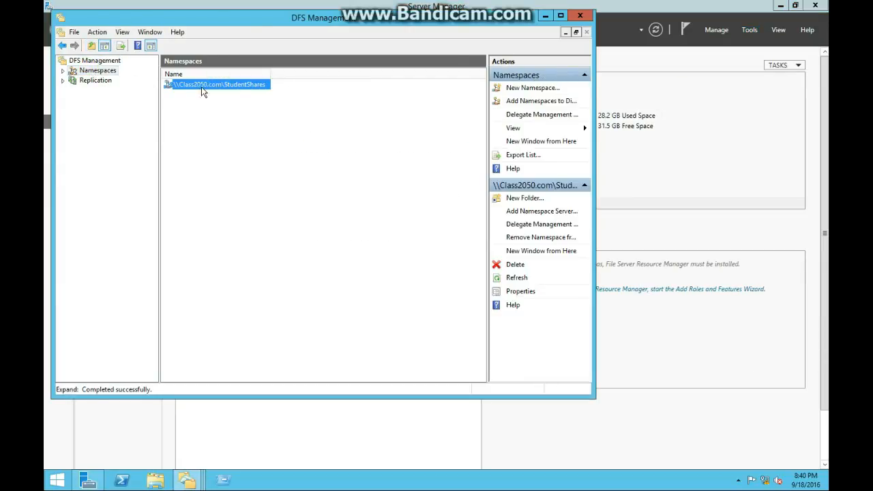
double_click(182, 88)
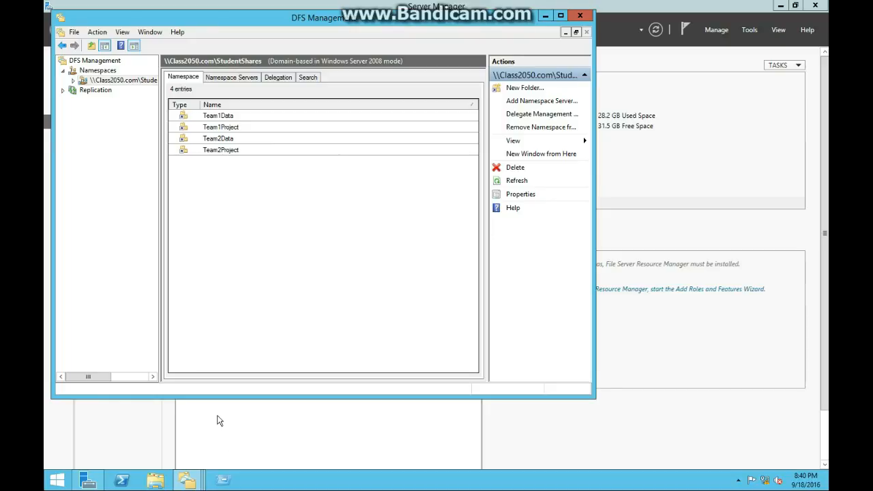
Run the path \\Class2050.com\StudentShares to view the published folders in File Explorer.
key(super+r)
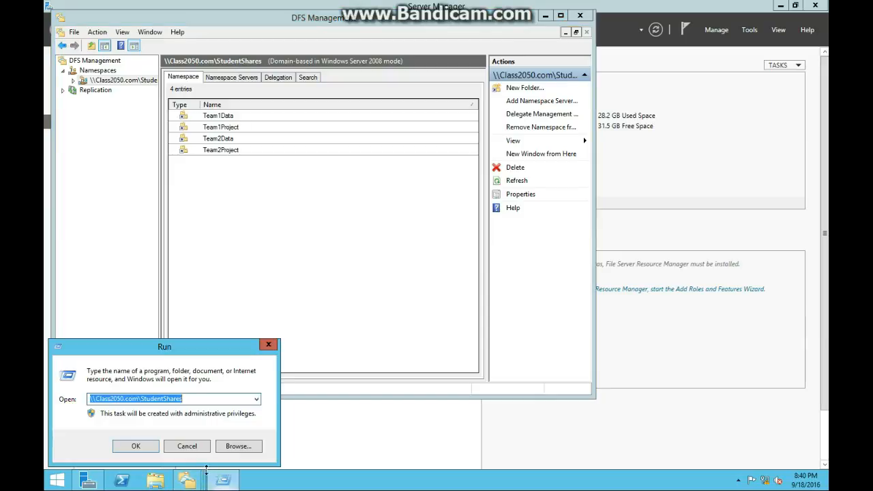
click(110, 400)
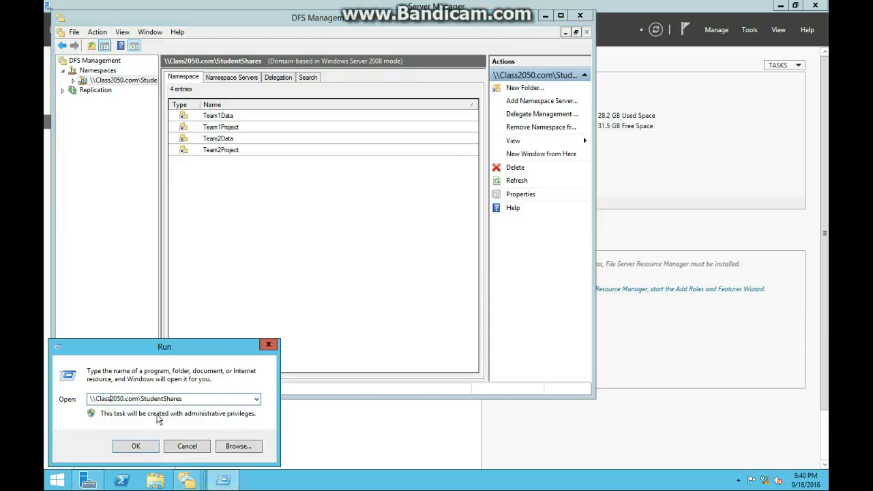
click(136, 446)
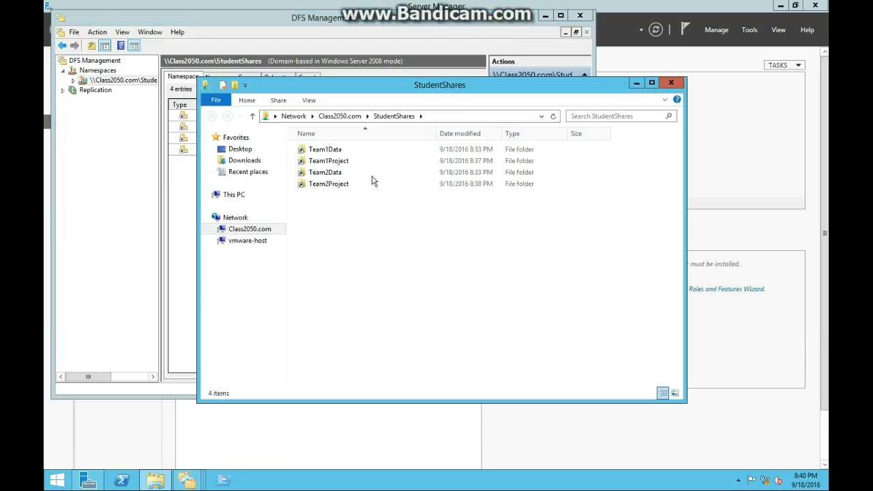
drag(387, 172, 365, 157)
drag(363, 90, 463, 83)
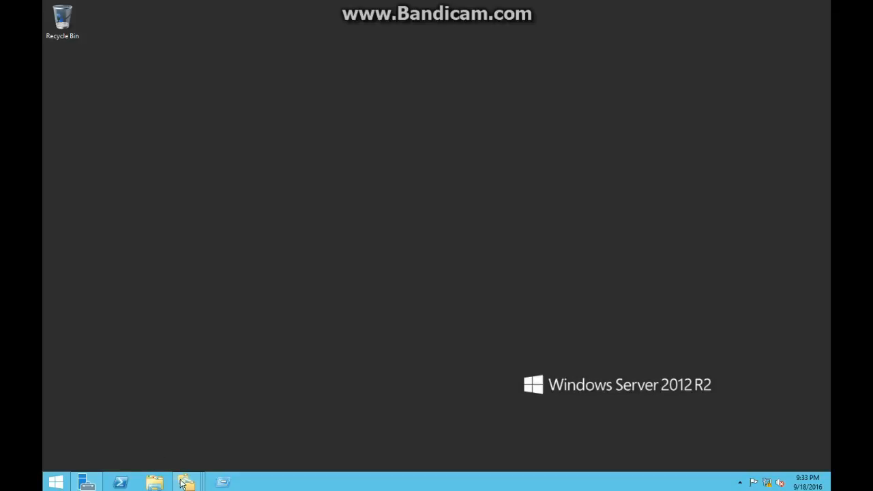
Open DFS Management from Server Manager and display its Replication node.
mouse_move(86, 483)
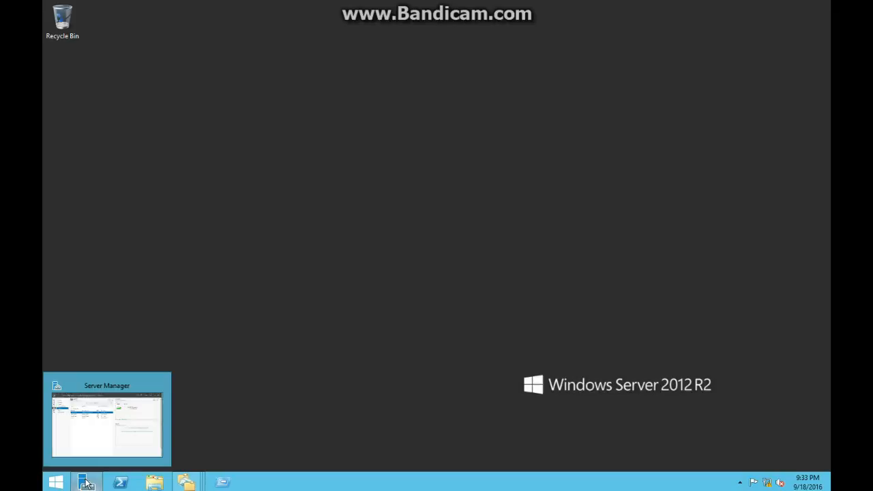
click(88, 422)
click(751, 30)
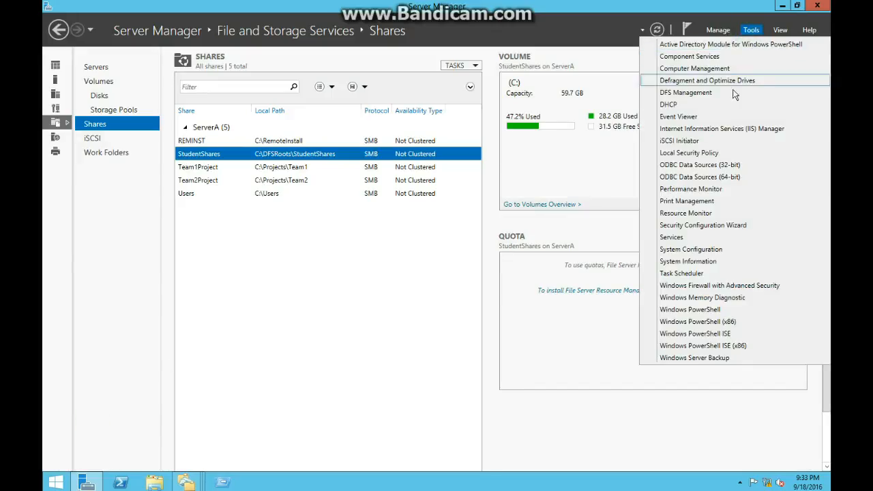
click(735, 92)
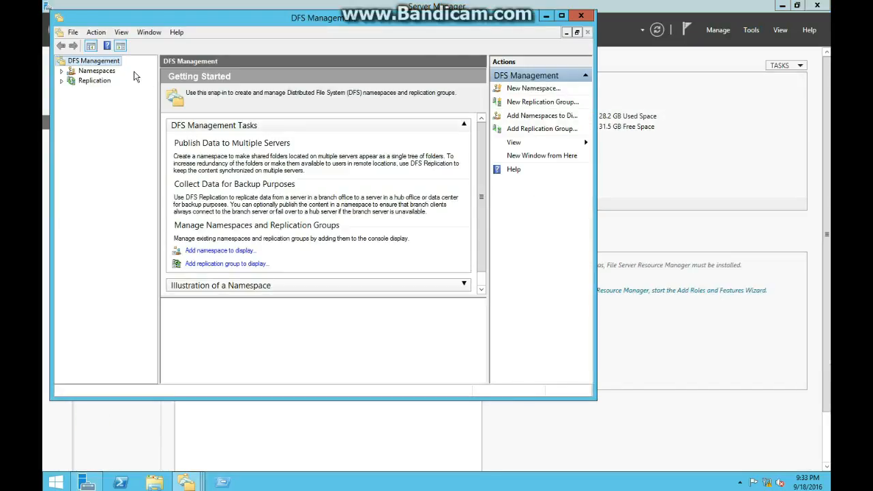
click(61, 81)
click(95, 84)
Start a new replication group of the multipurpose type and continue to its name and domain settings.
right_click(95, 84)
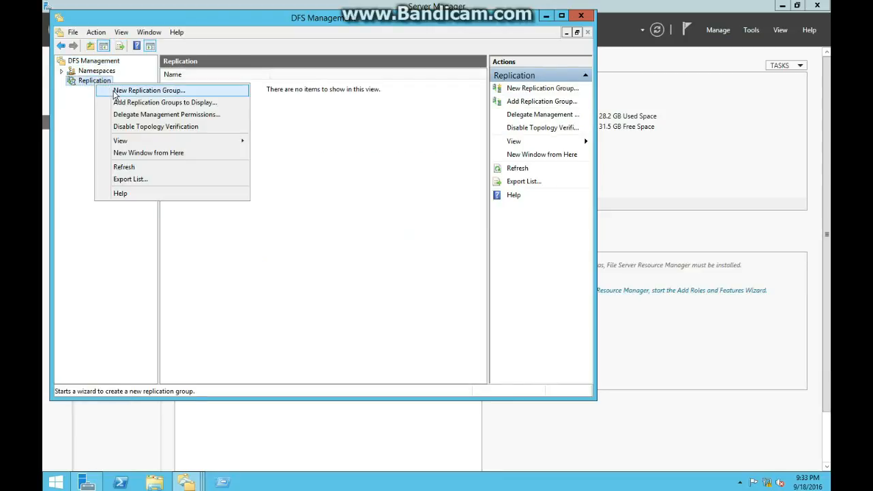
click(115, 93)
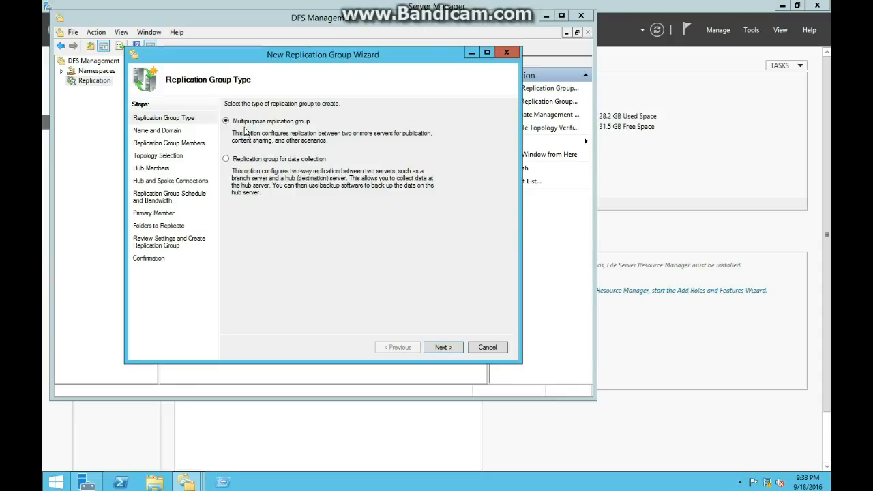
click(445, 349)
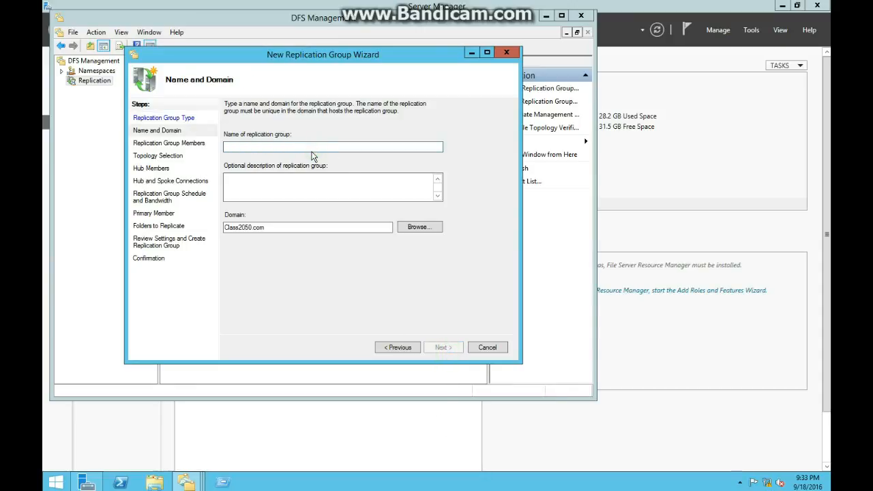
Name the replication group TeamFileRep and add SERVERA from the Class2050.com domain as a member.
text(TeamFileRep)
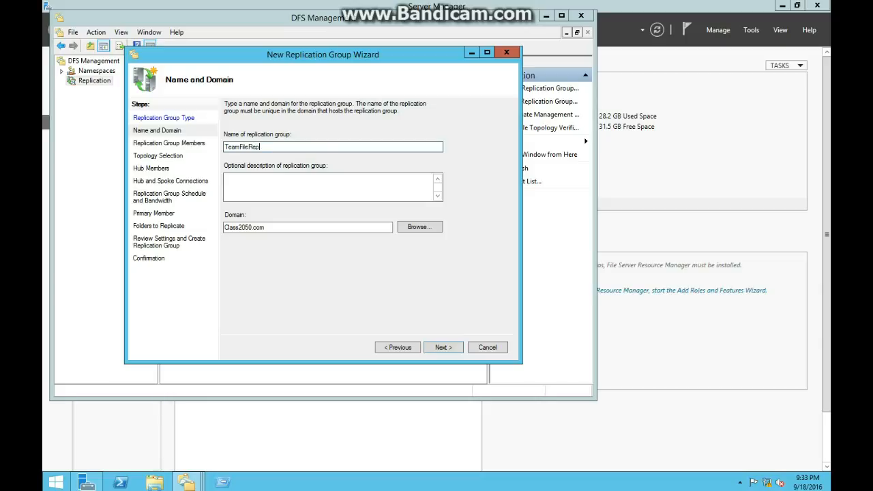
click(440, 348)
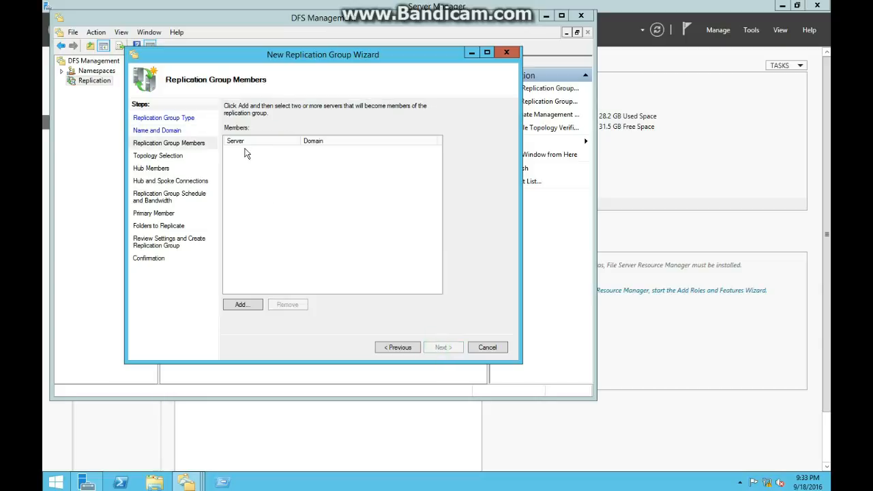
click(243, 305)
click(352, 131)
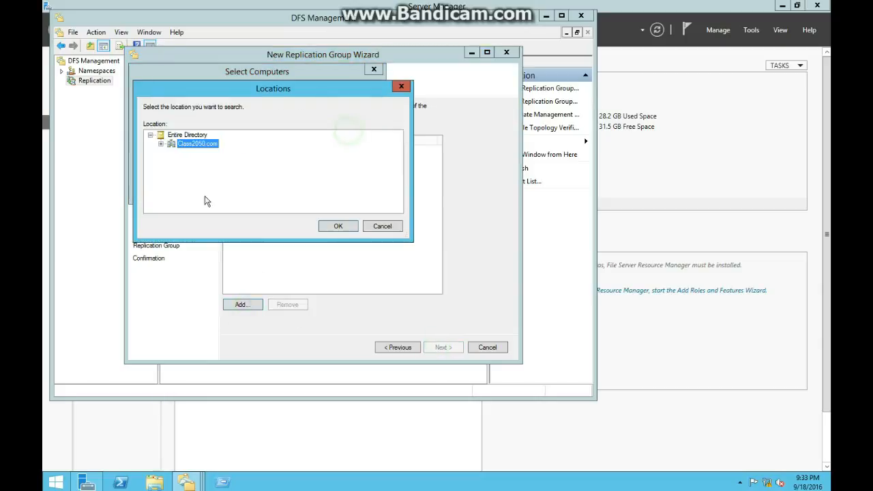
click(383, 225)
click(165, 189)
click(391, 194)
double_click(213, 298)
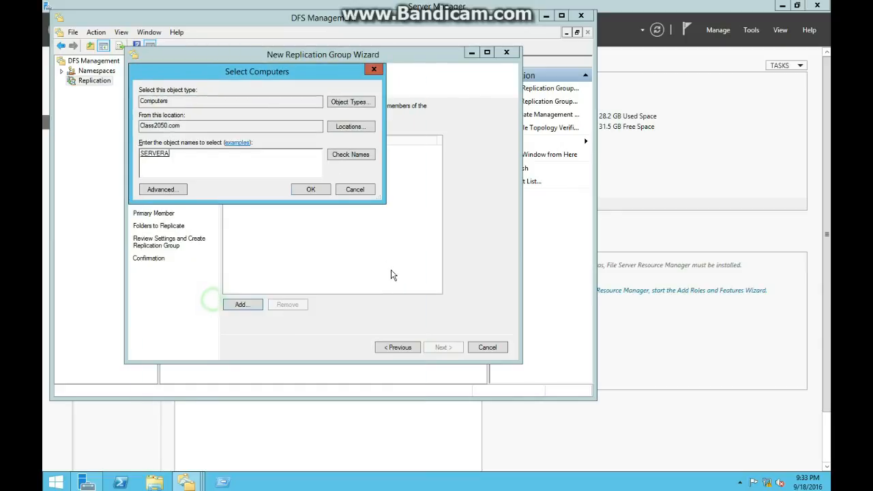
click(308, 189)
Find SERVERB among the domain computers and add it as the second member of the replication group.
click(243, 305)
click(179, 189)
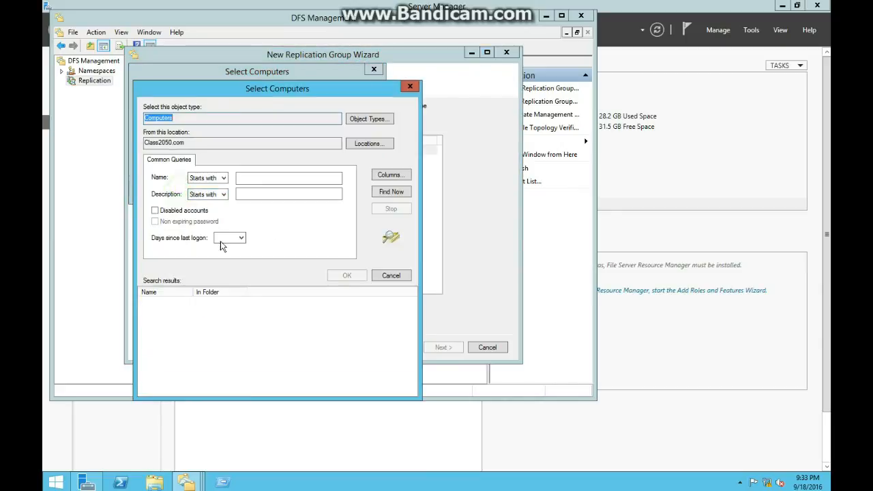
click(392, 193)
double_click(202, 307)
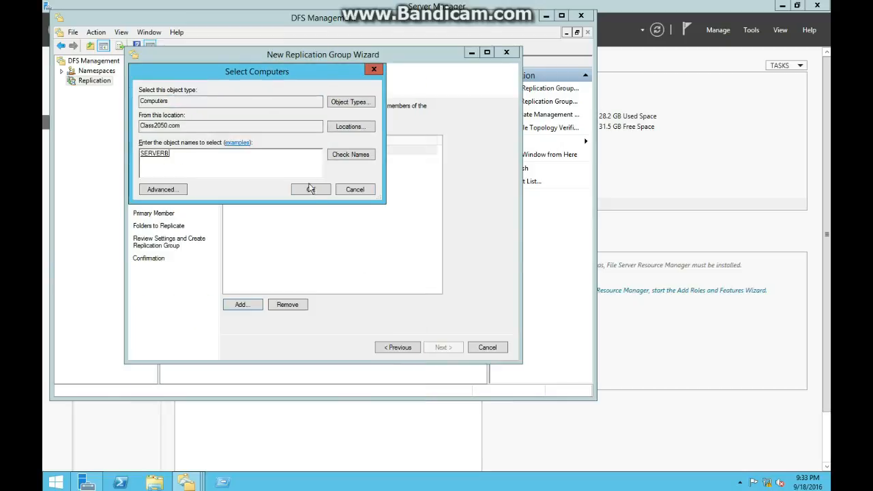
click(308, 189)
Accept the full mesh topology and continuous replication at full bandwidth for the group.
click(444, 348)
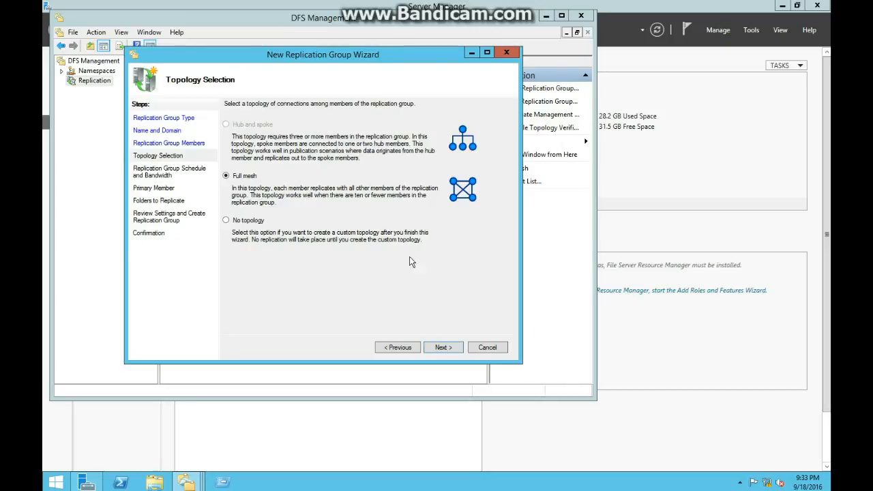
click(442, 348)
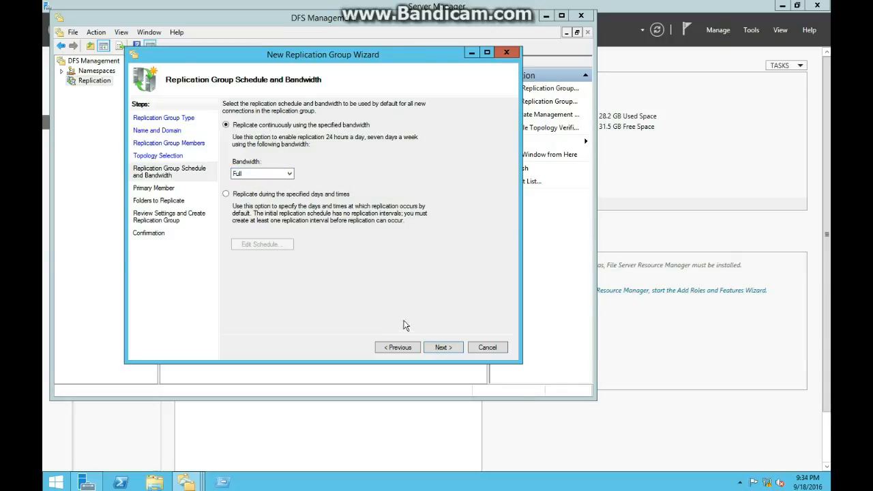
click(442, 348)
Set SERVERB as the primary member and continue to the folders to replicate.
click(276, 148)
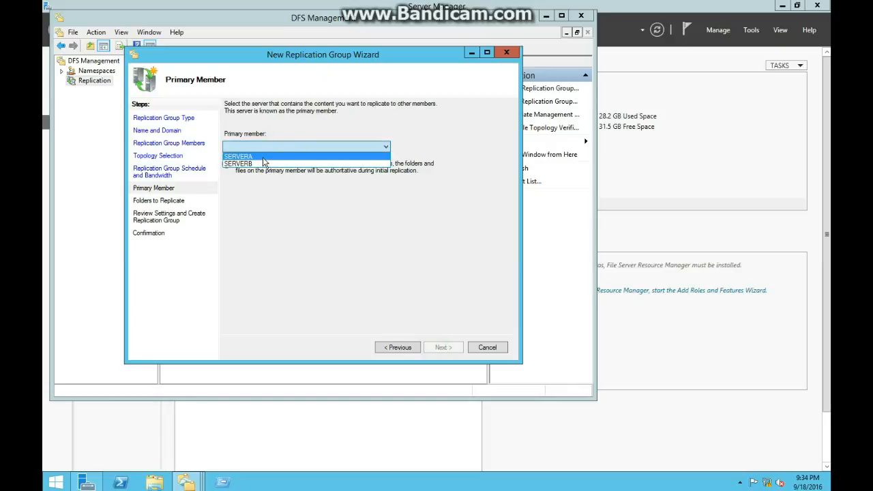
click(380, 215)
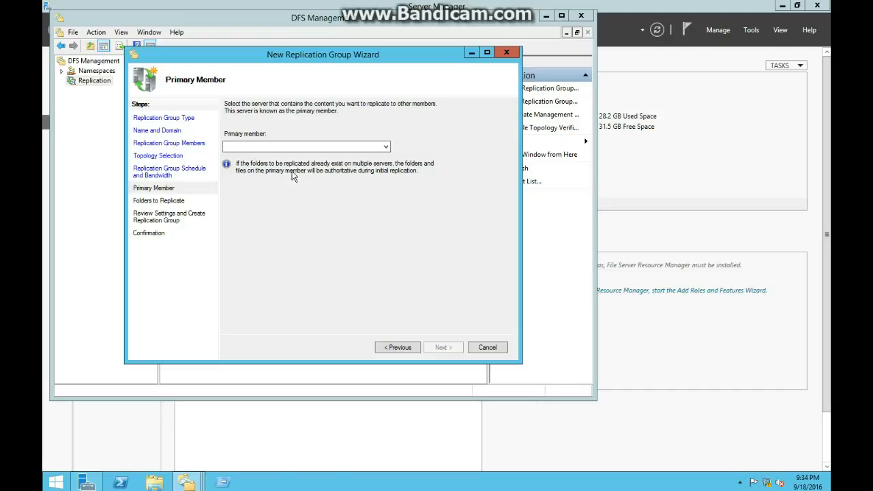
click(278, 148)
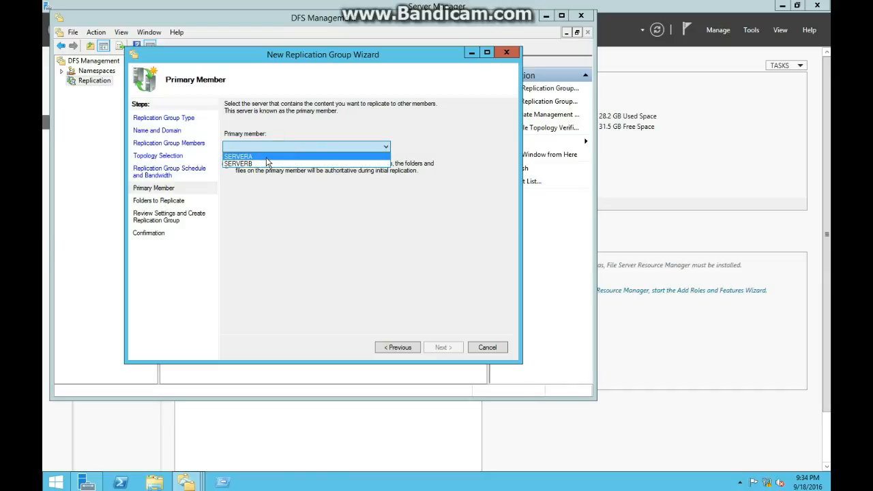
click(266, 157)
click(440, 348)
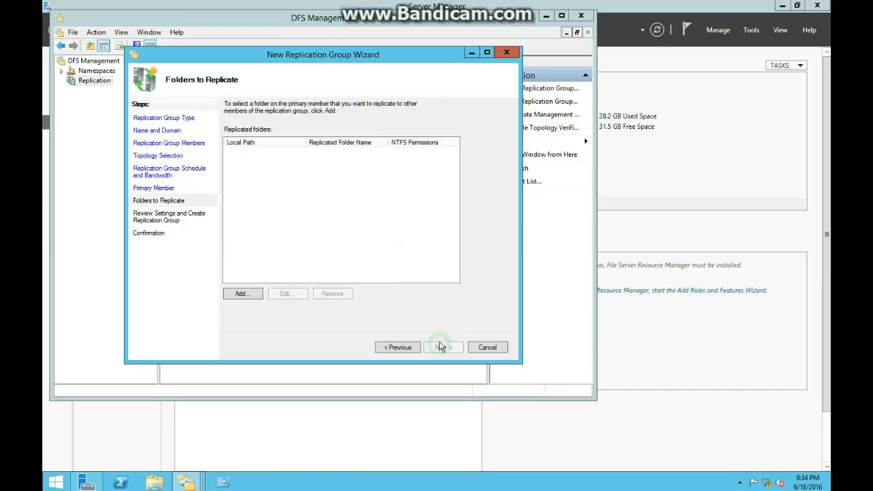
Add the folder C:\Data\Team1 on SERVERB as a replicated folder, using the name based on its path.
click(245, 295)
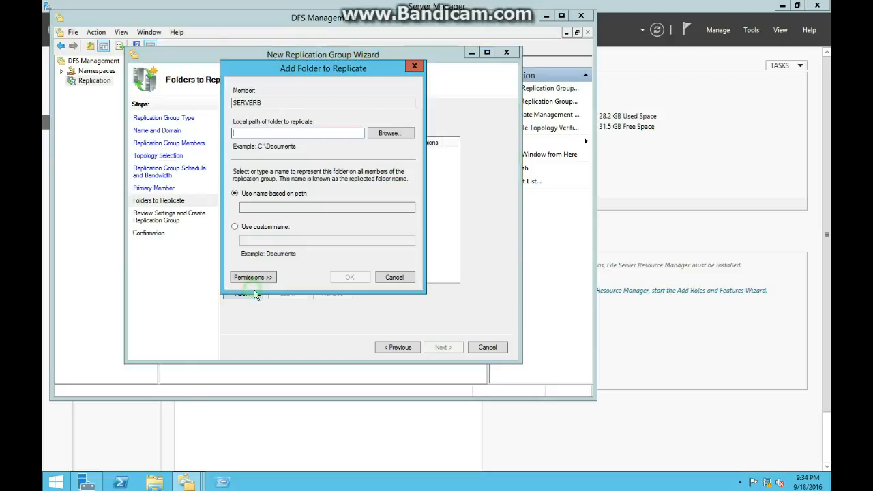
click(387, 133)
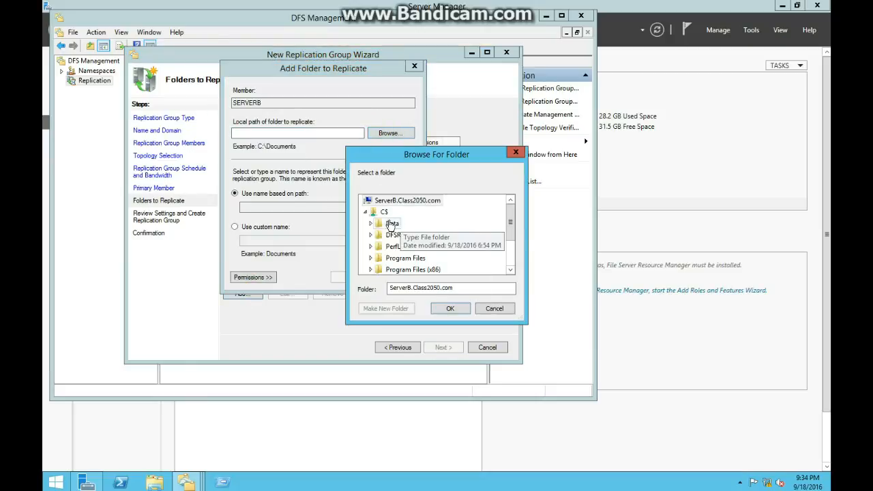
click(377, 223)
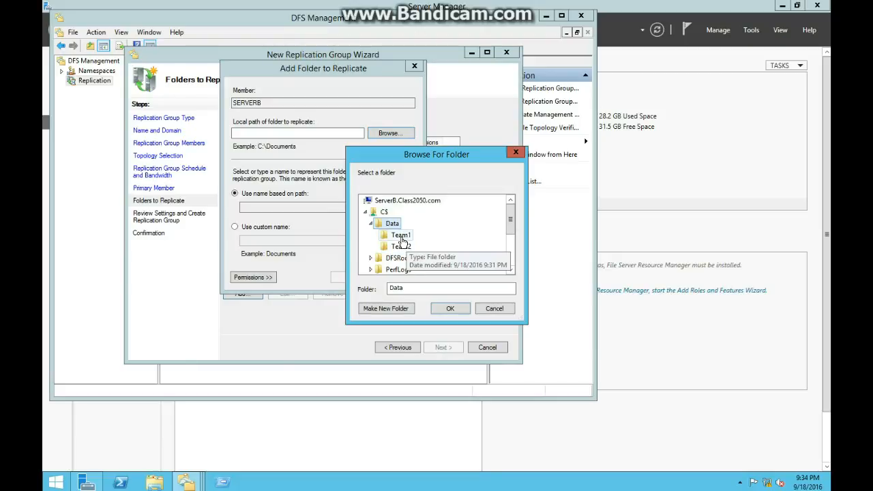
click(402, 236)
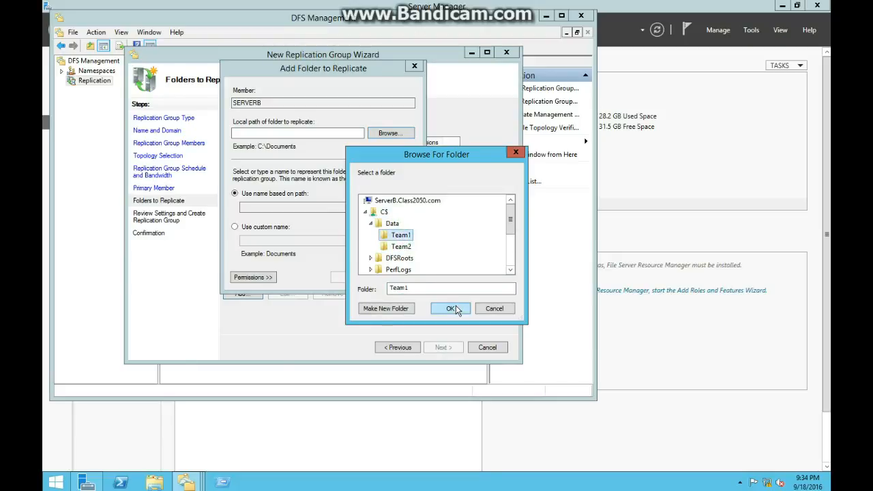
click(456, 309)
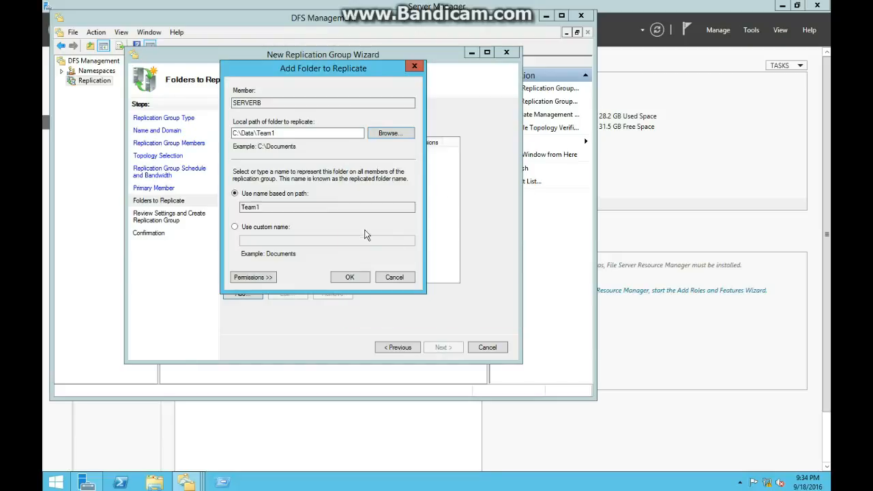
click(350, 277)
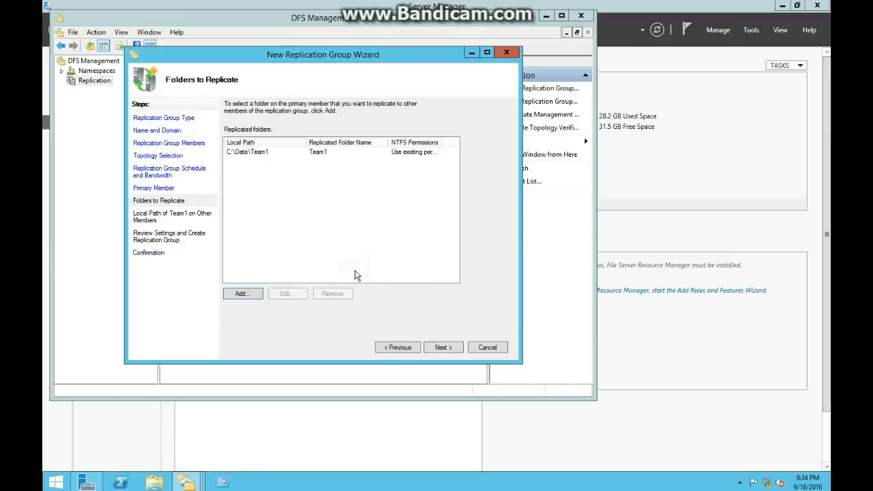
Add the folder C:\Data\Team2 on SERVERB as another replicated folder, using the name based on its path.
click(243, 295)
click(404, 135)
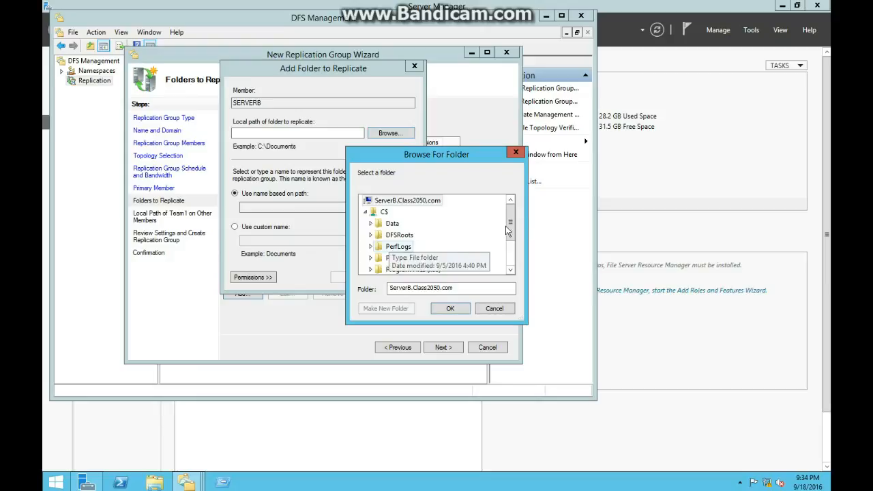
scroll(506, 245, down, 2)
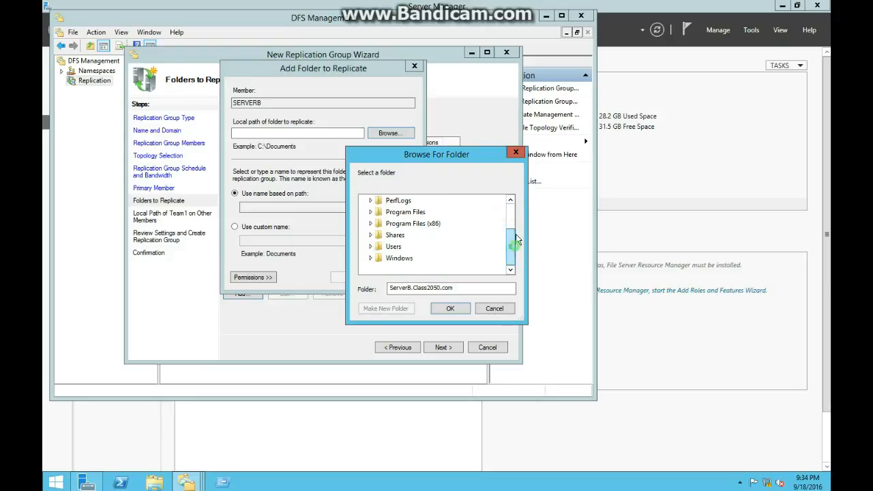
scroll(517, 250, up, 2)
double_click(392, 223)
click(400, 247)
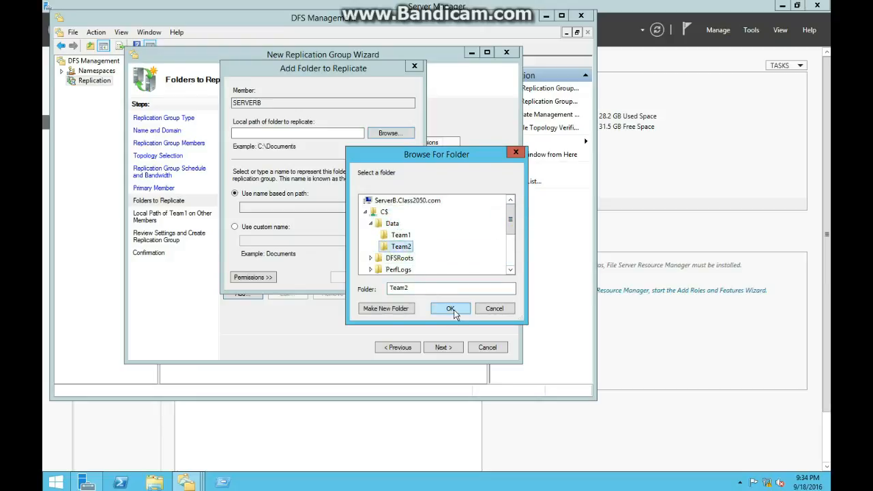
click(450, 310)
click(348, 277)
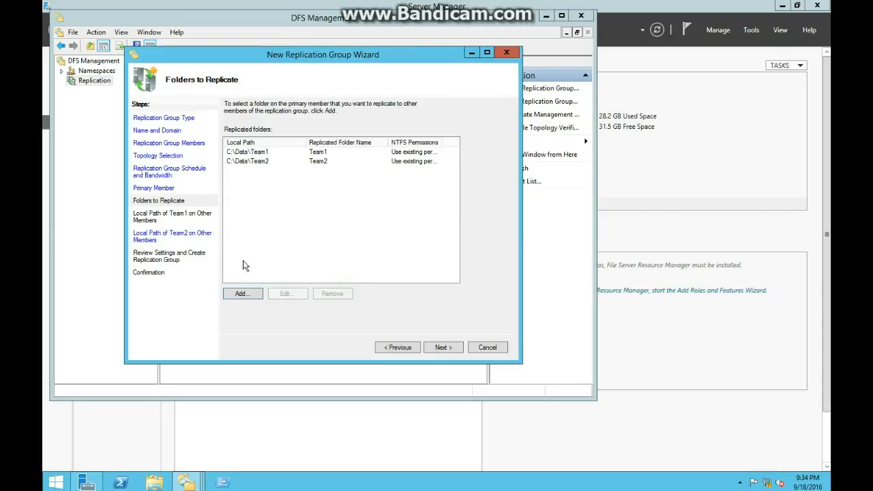
Leave Team1 disabled on SERVERA and continue to the local path settings for Team2 on other members.
click(443, 349)
click(397, 345)
click(444, 348)
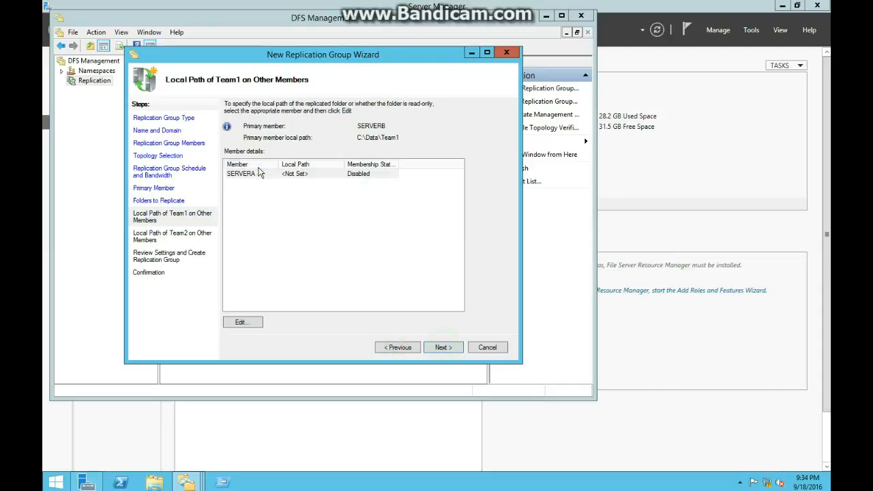
click(449, 349)
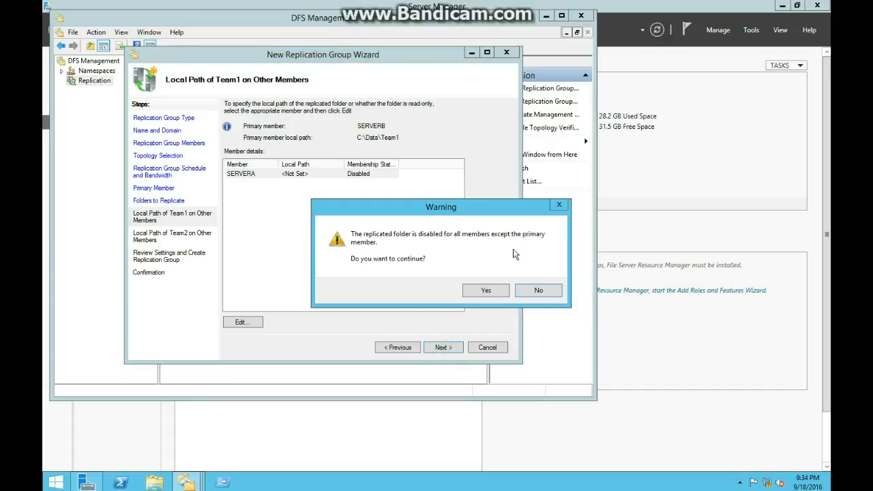
click(485, 291)
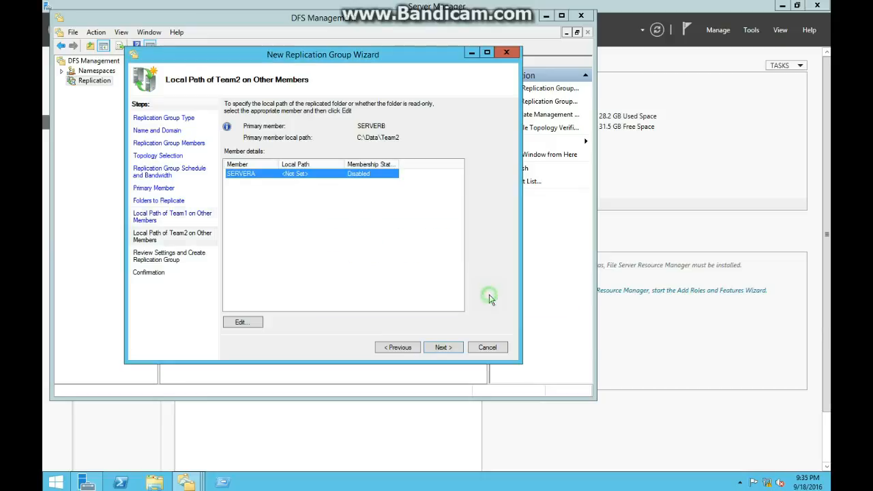
Enable Team2's membership on SERVERA with the local path C:\Projects\Team1 and continue to the settings review.
click(255, 323)
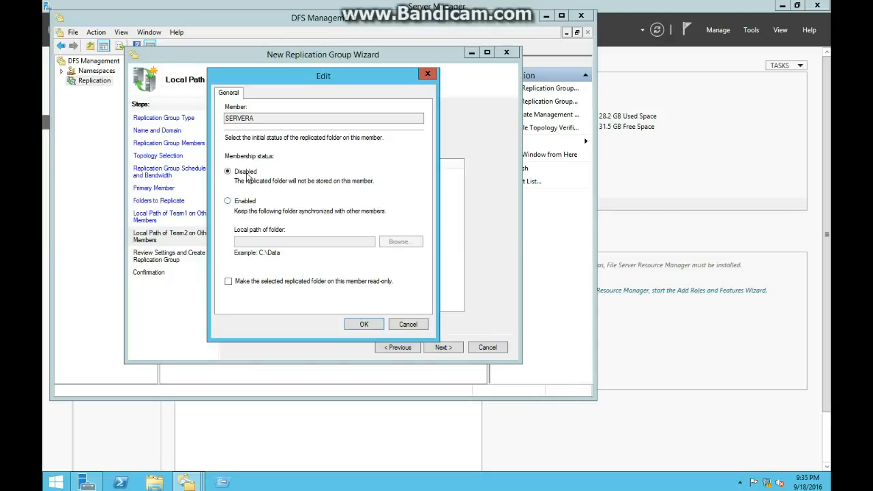
click(246, 203)
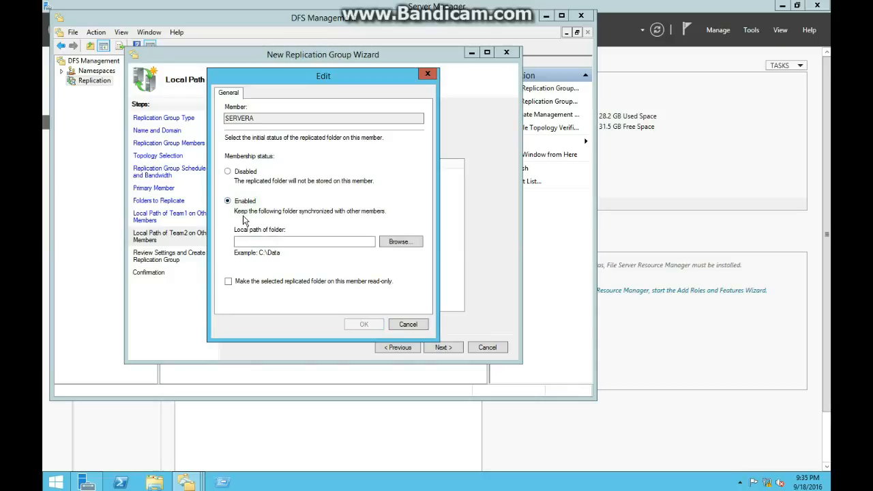
click(258, 243)
click(415, 242)
click(396, 242)
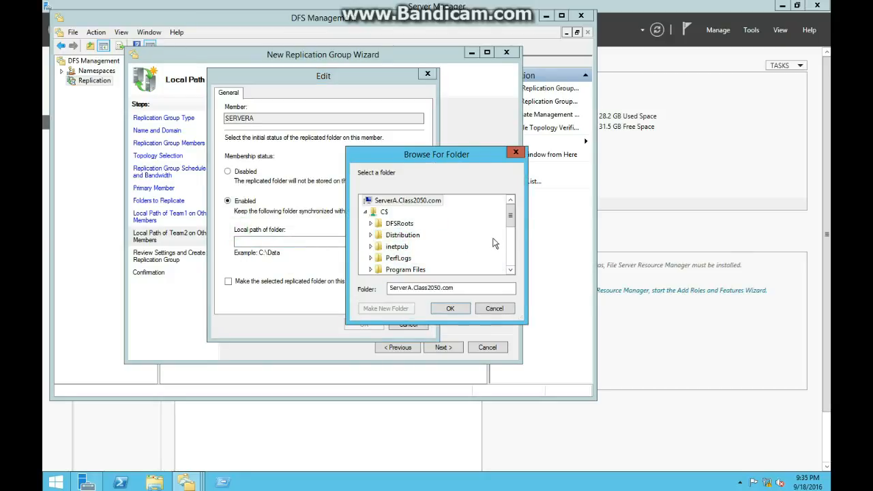
drag(510, 217, 511, 231)
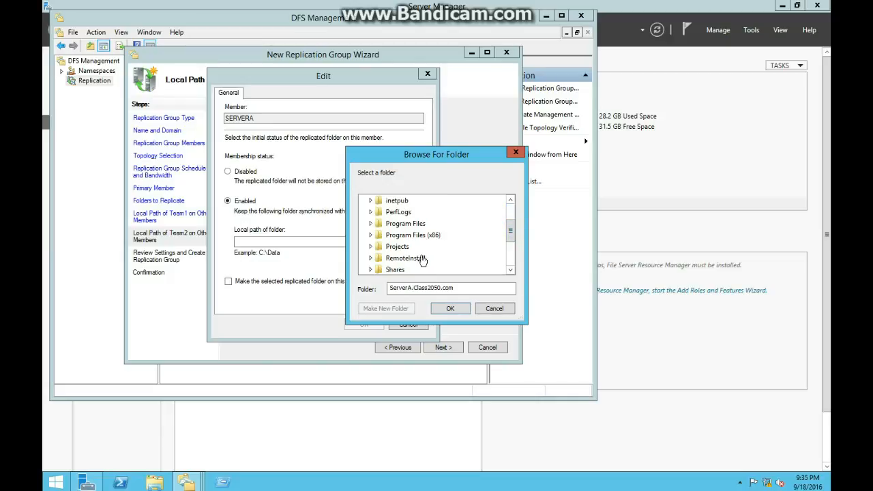
click(370, 247)
click(402, 246)
click(450, 309)
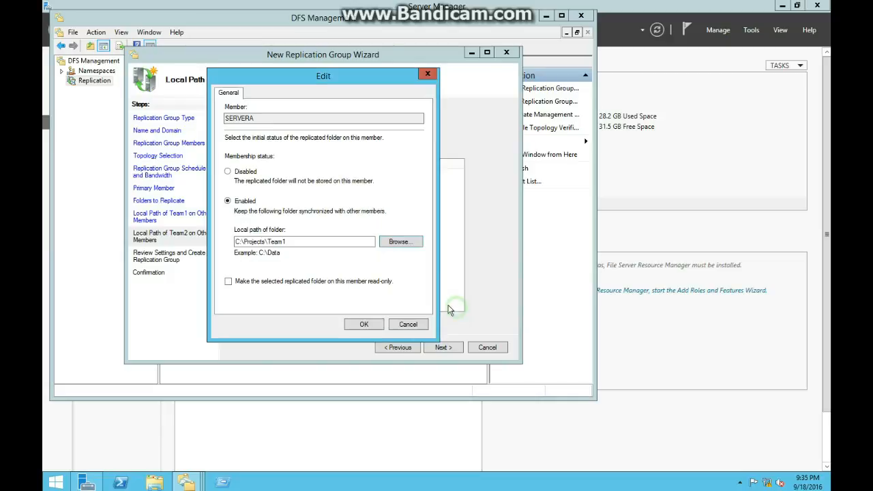
click(363, 323)
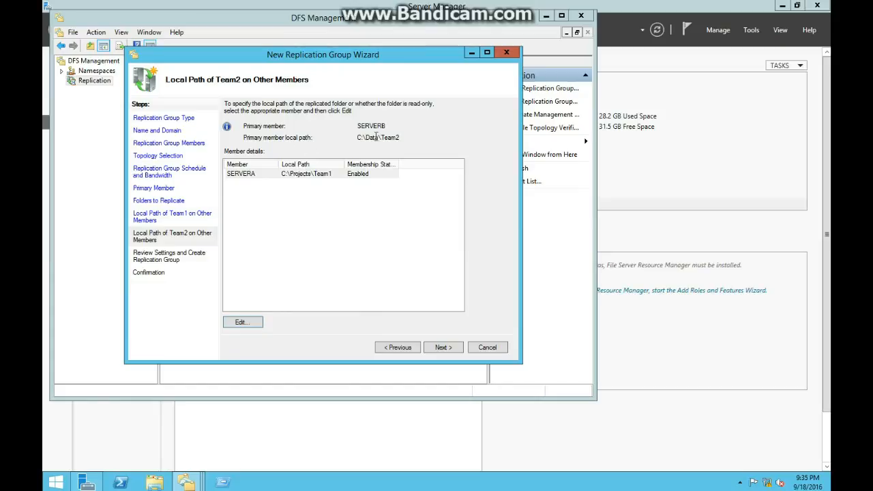
click(443, 348)
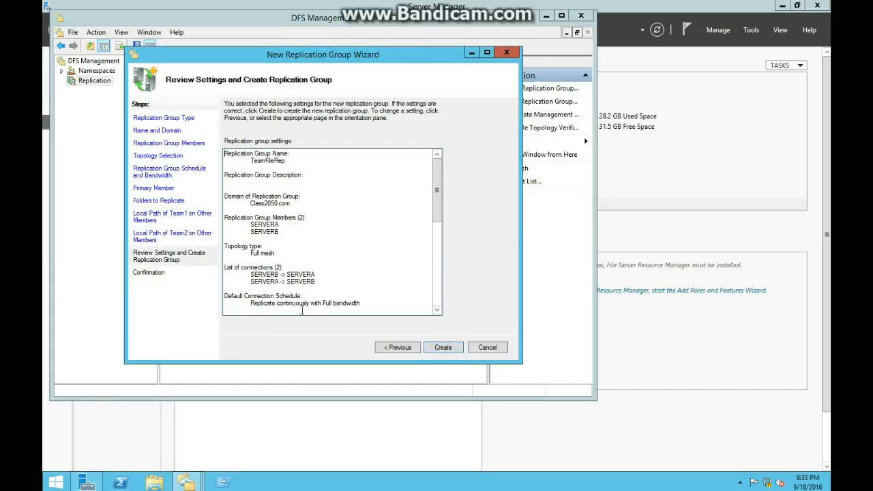
Return to the local path settings for Team1 and enable its membership on SERVERA with the local path C:\Projects\Team2.
click(408, 348)
click(159, 224)
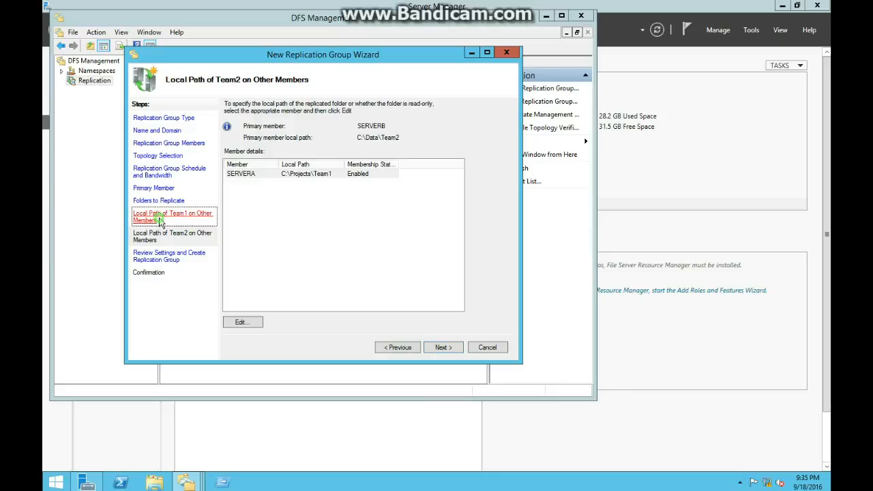
click(375, 173)
click(249, 331)
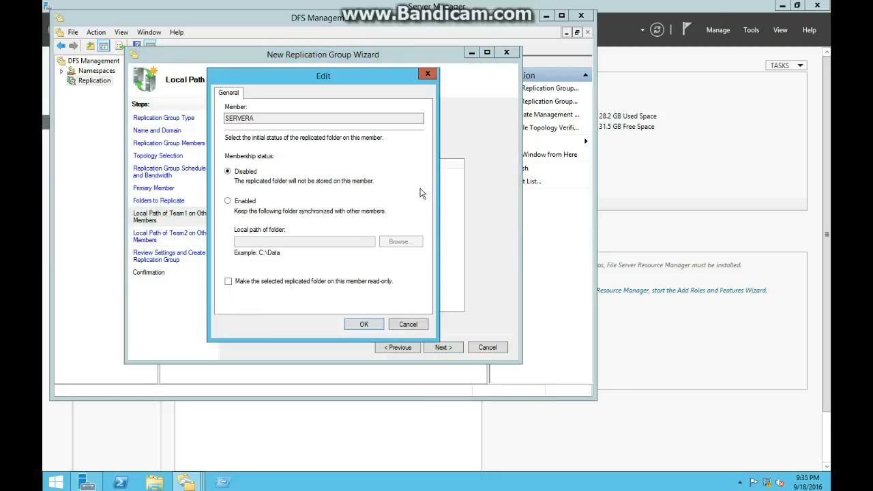
click(246, 201)
click(411, 245)
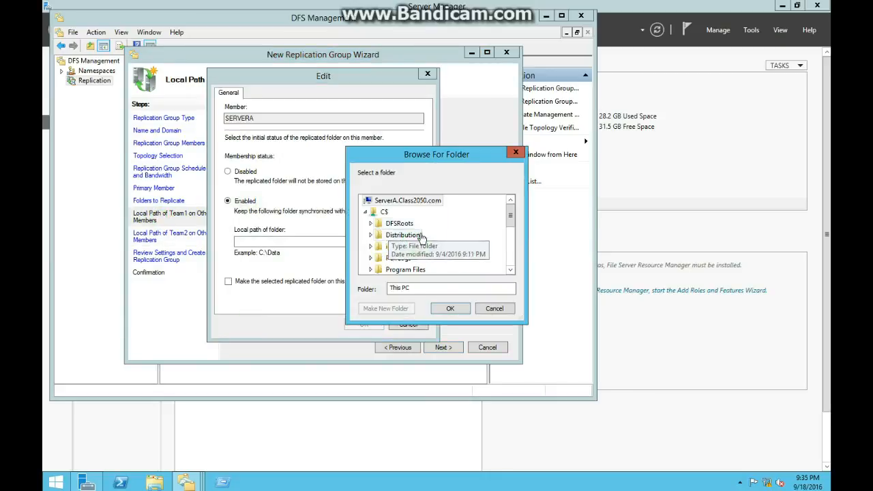
click(510, 270)
click(510, 271)
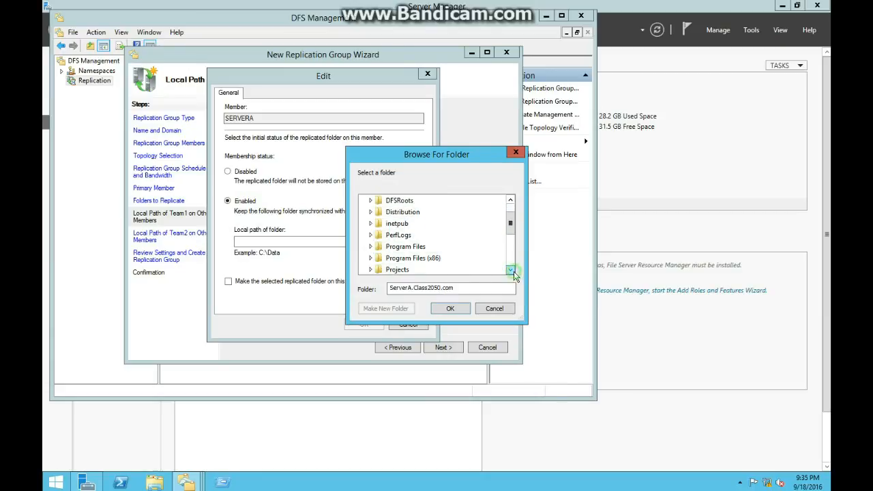
click(371, 269)
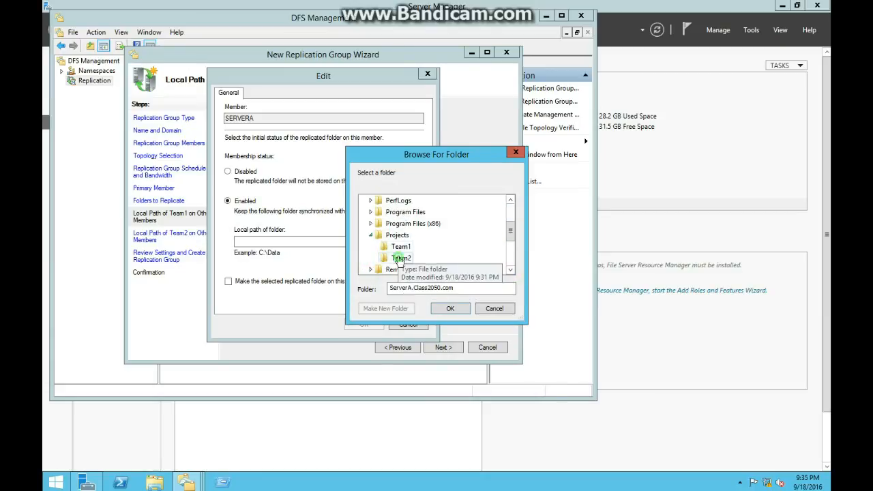
click(400, 259)
click(451, 309)
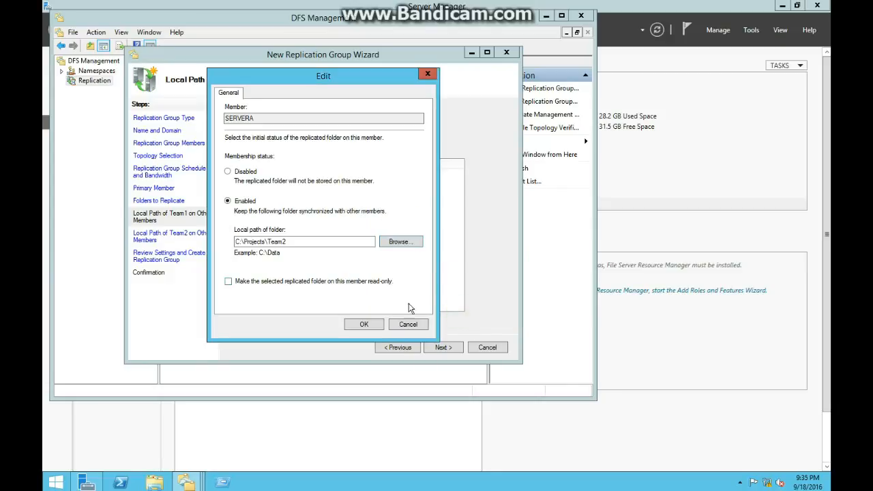
click(365, 325)
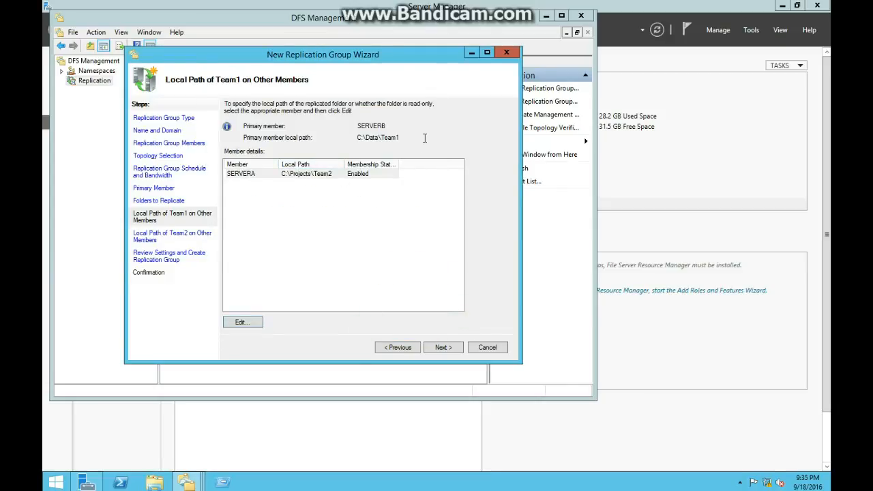
Continue to the settings review, create the TeamFileRep replication group and close the wizard.
click(444, 348)
click(442, 348)
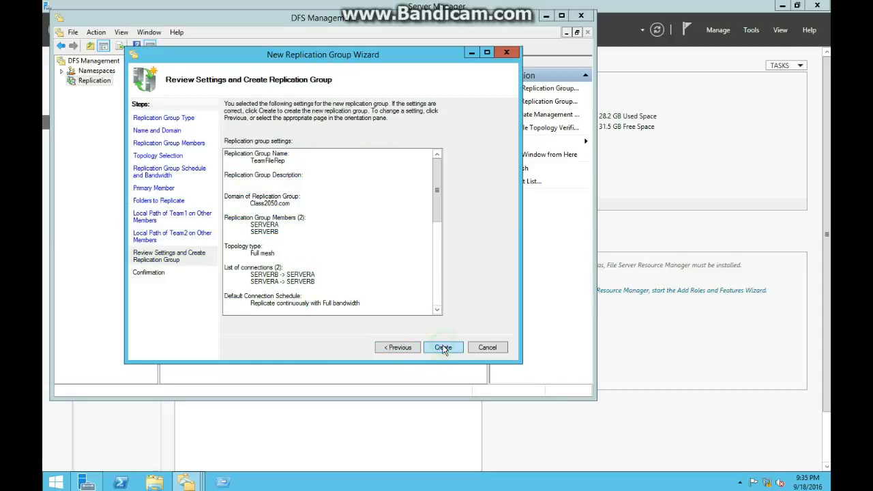
click(443, 348)
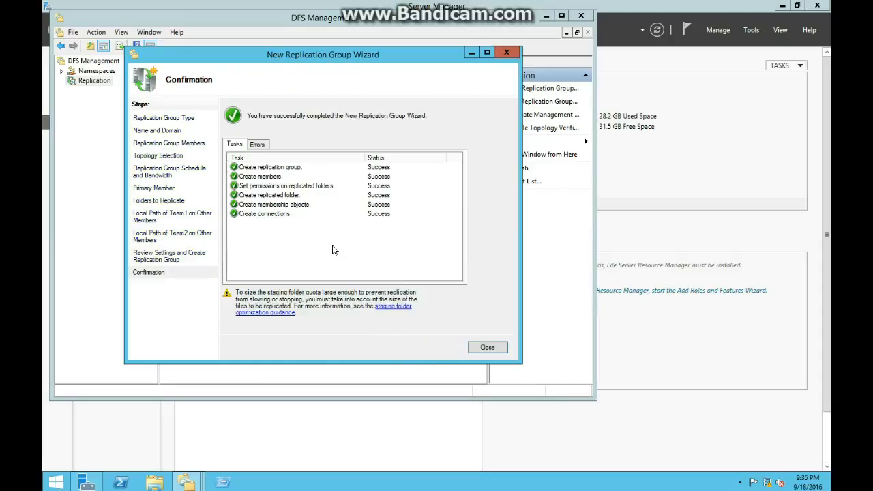
click(494, 349)
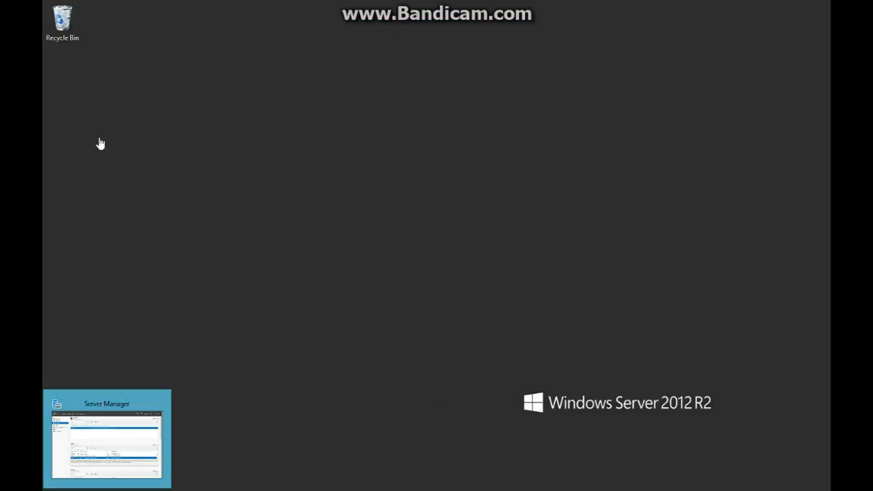
click(255, 207)
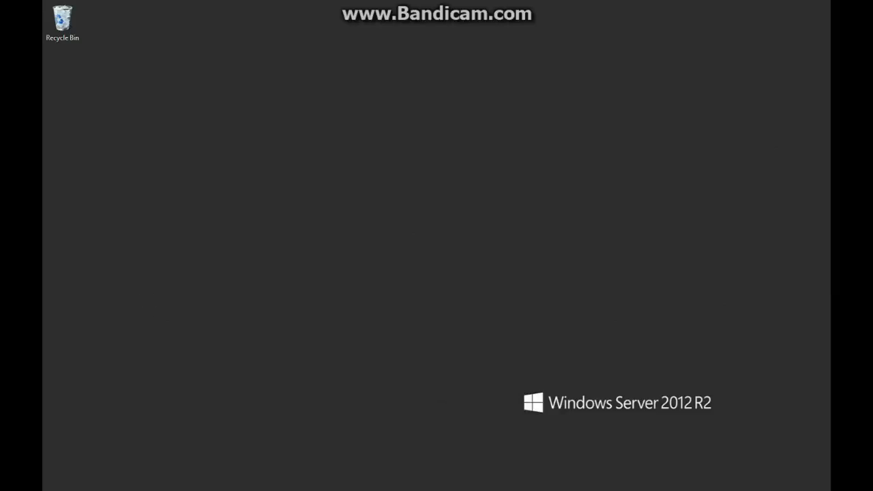
Open the Run dialog from the empty Windows Server 2012 R2 desktop.
key(super+r)
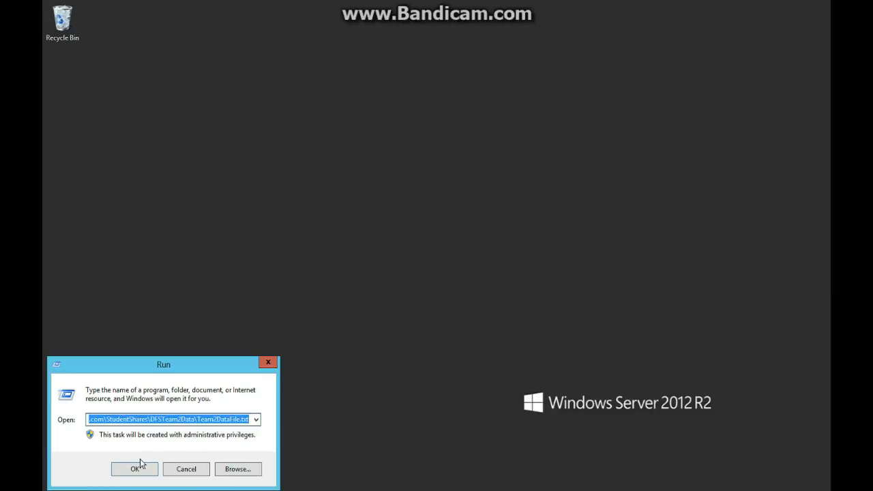